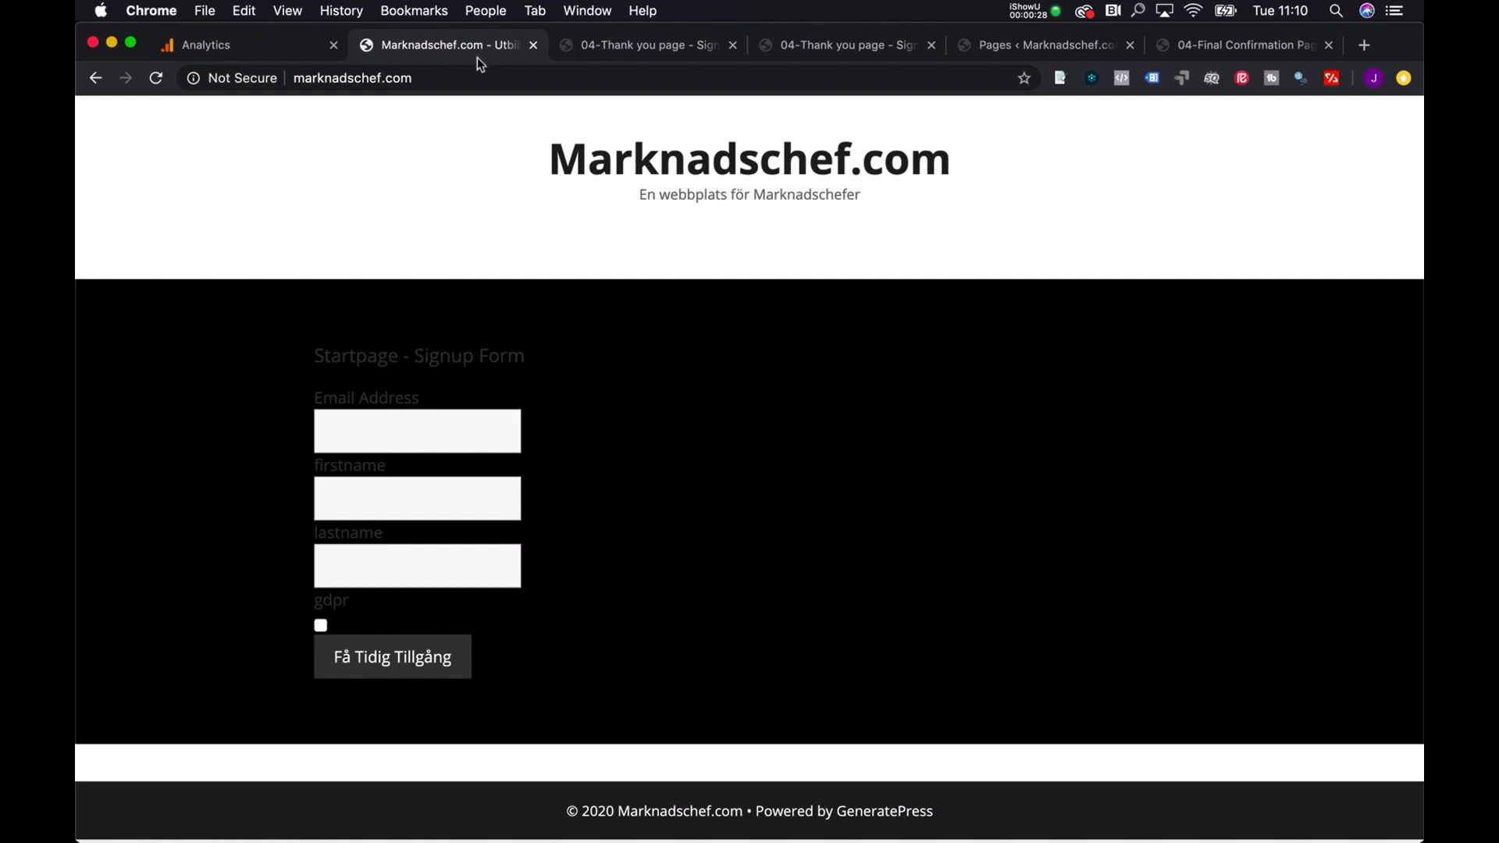
- Review the two signup thank-you pages and the realtime Events report in Google Analytics
left_click(654, 41)
left_click(807, 52)
left_click(630, 53)
left_click(803, 50)
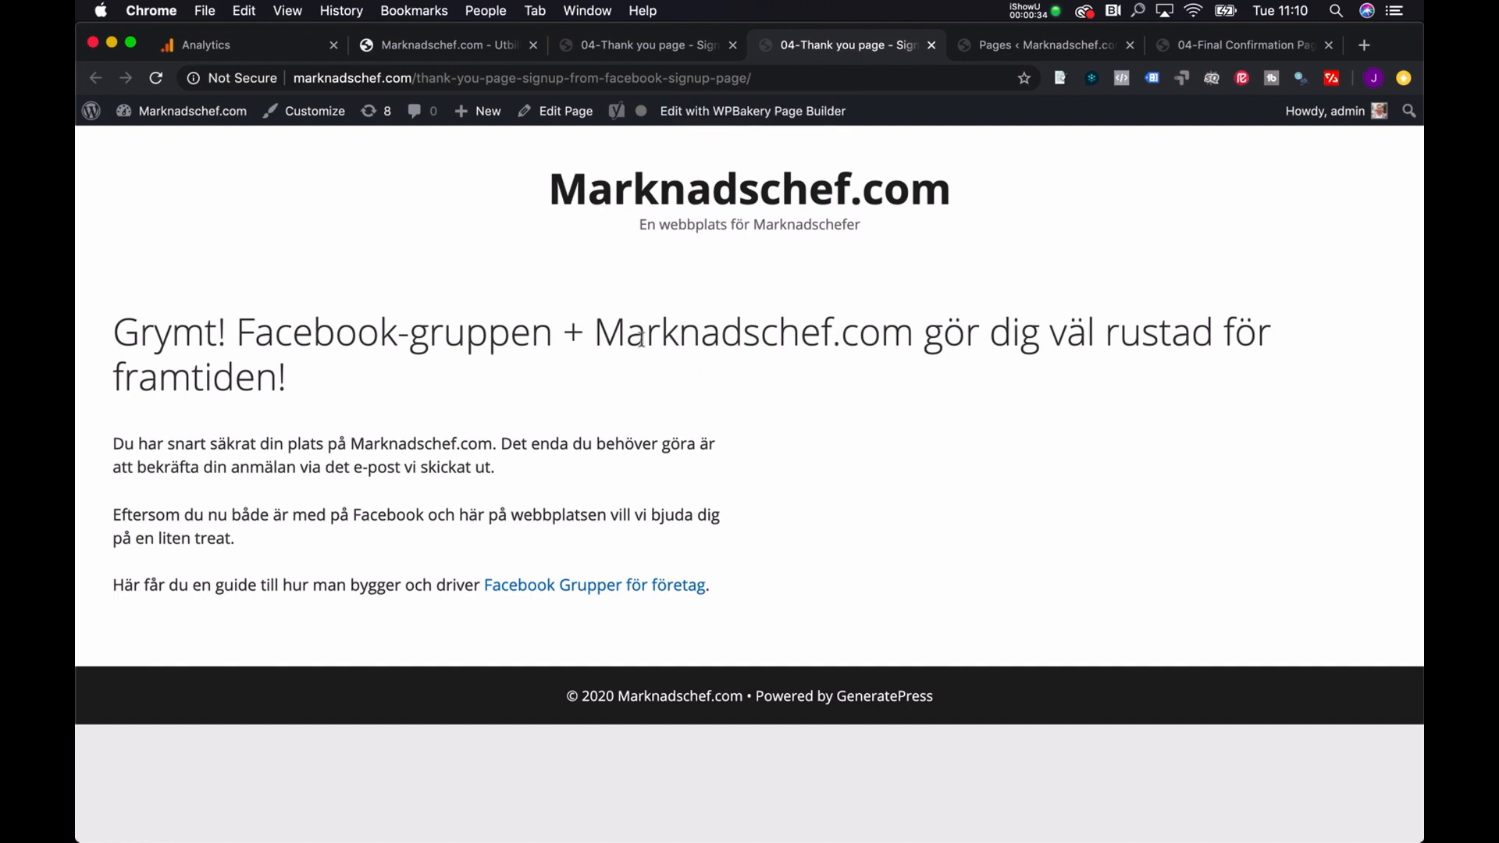
left_click(260, 49)
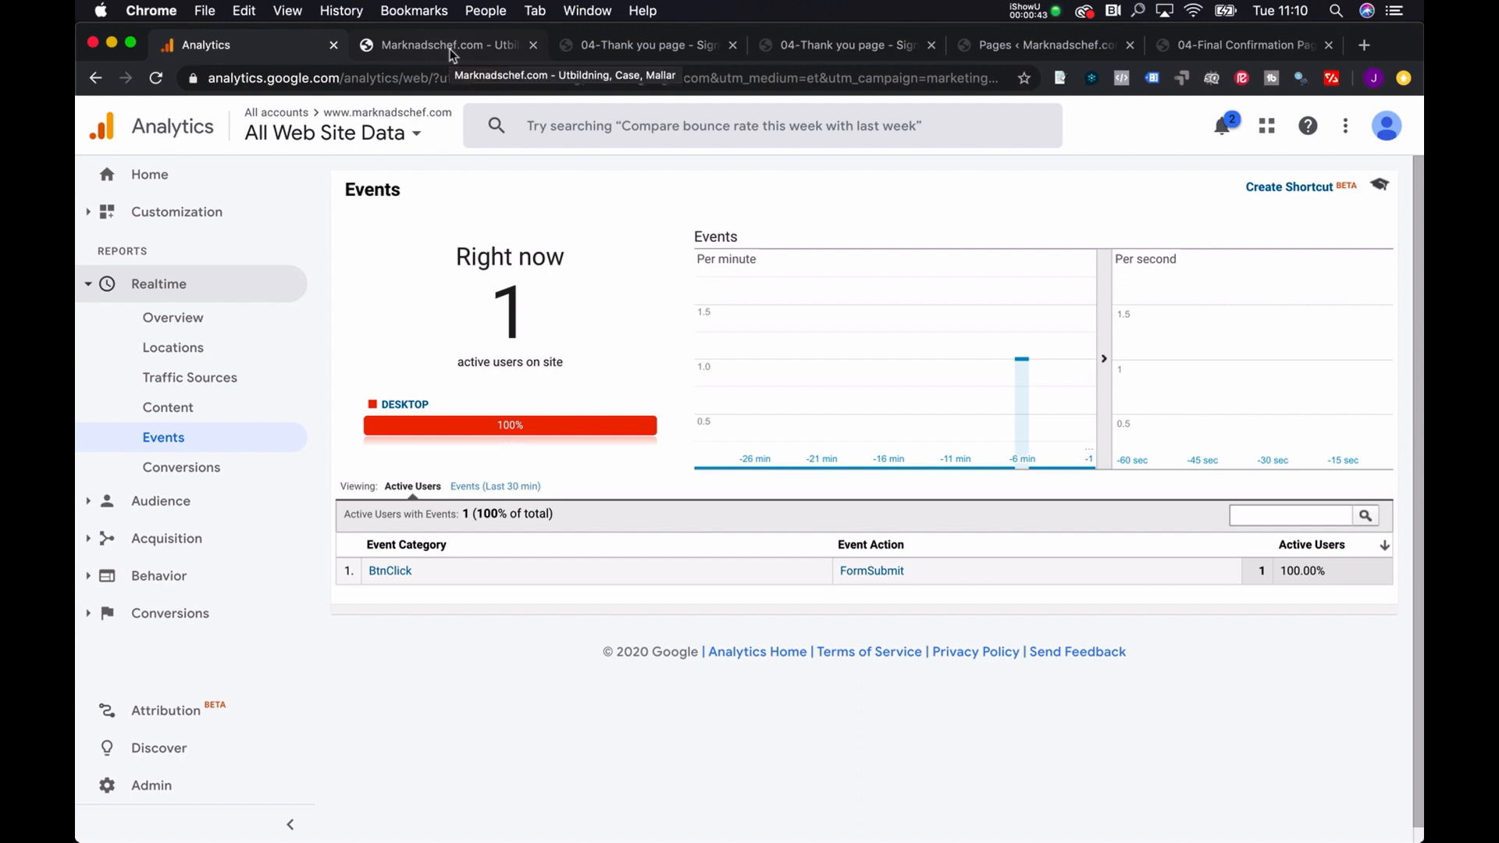
- Close both signup thank-you page tabs and the WordPress Pages list tab
left_click(599, 42)
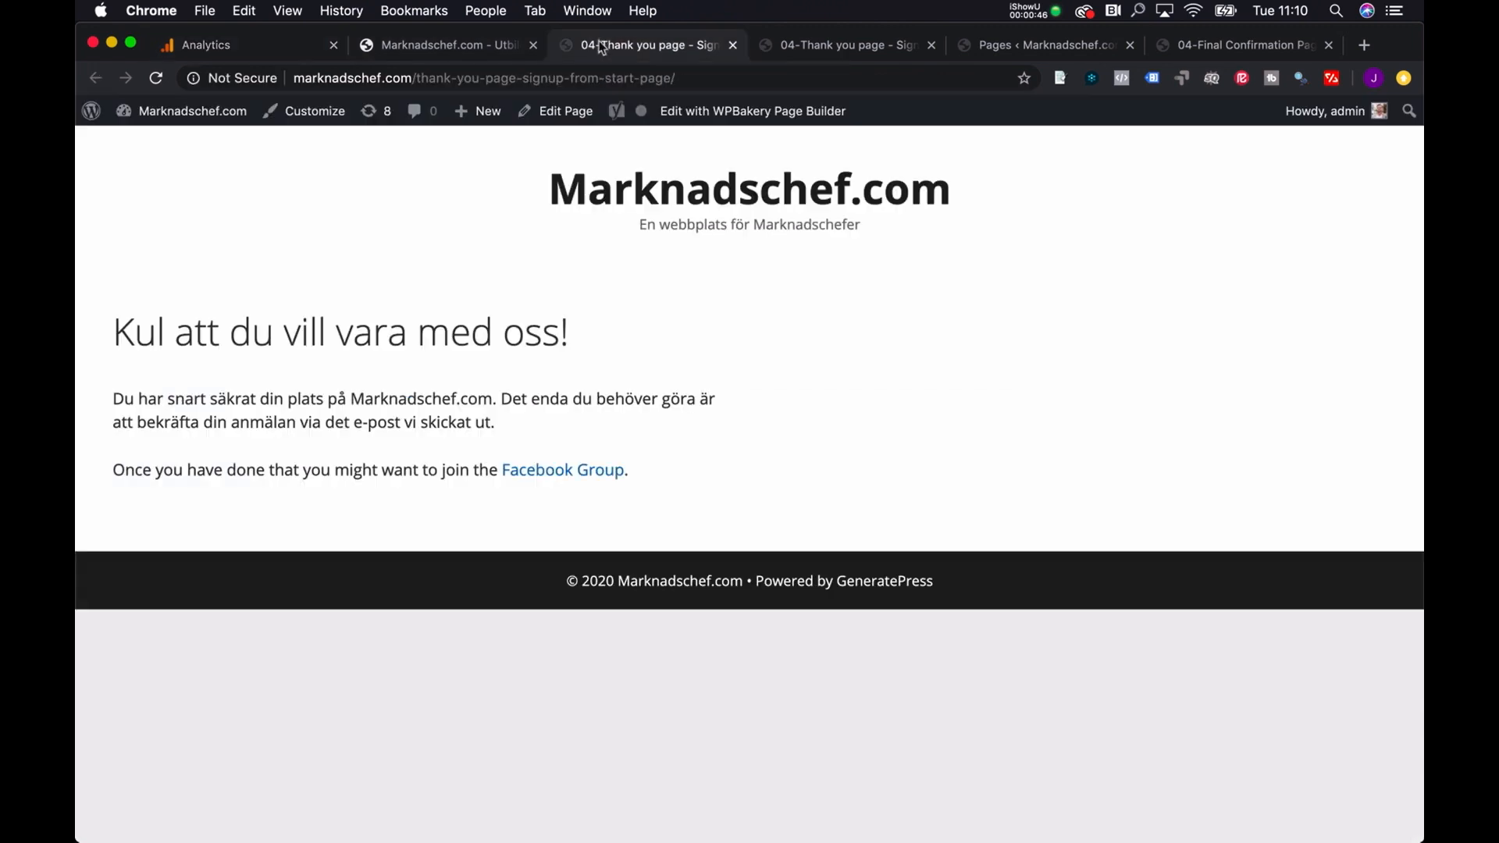
left_click(733, 45)
left_click(732, 46)
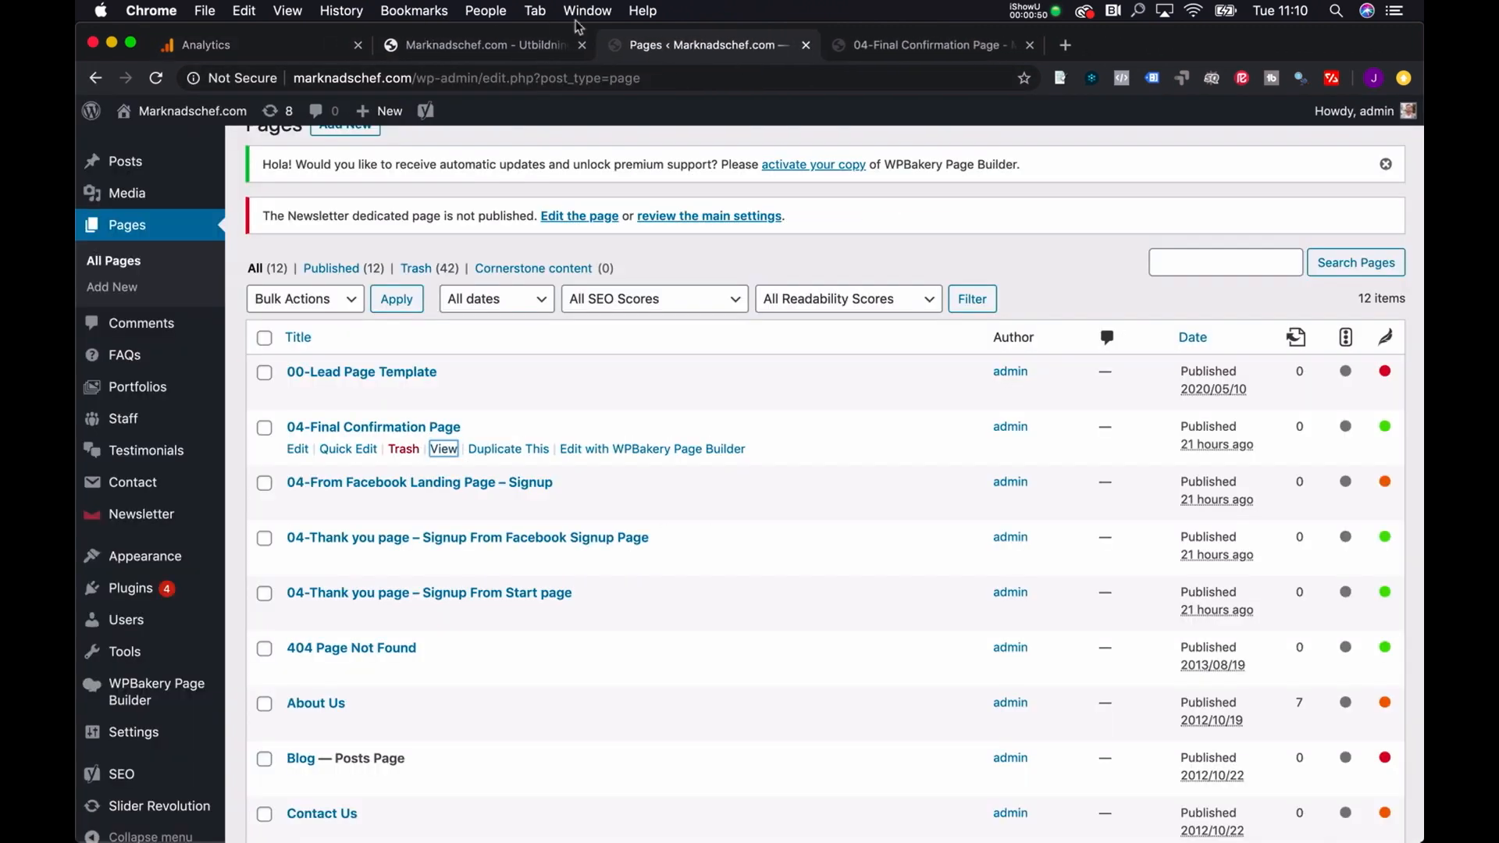
left_click(806, 45)
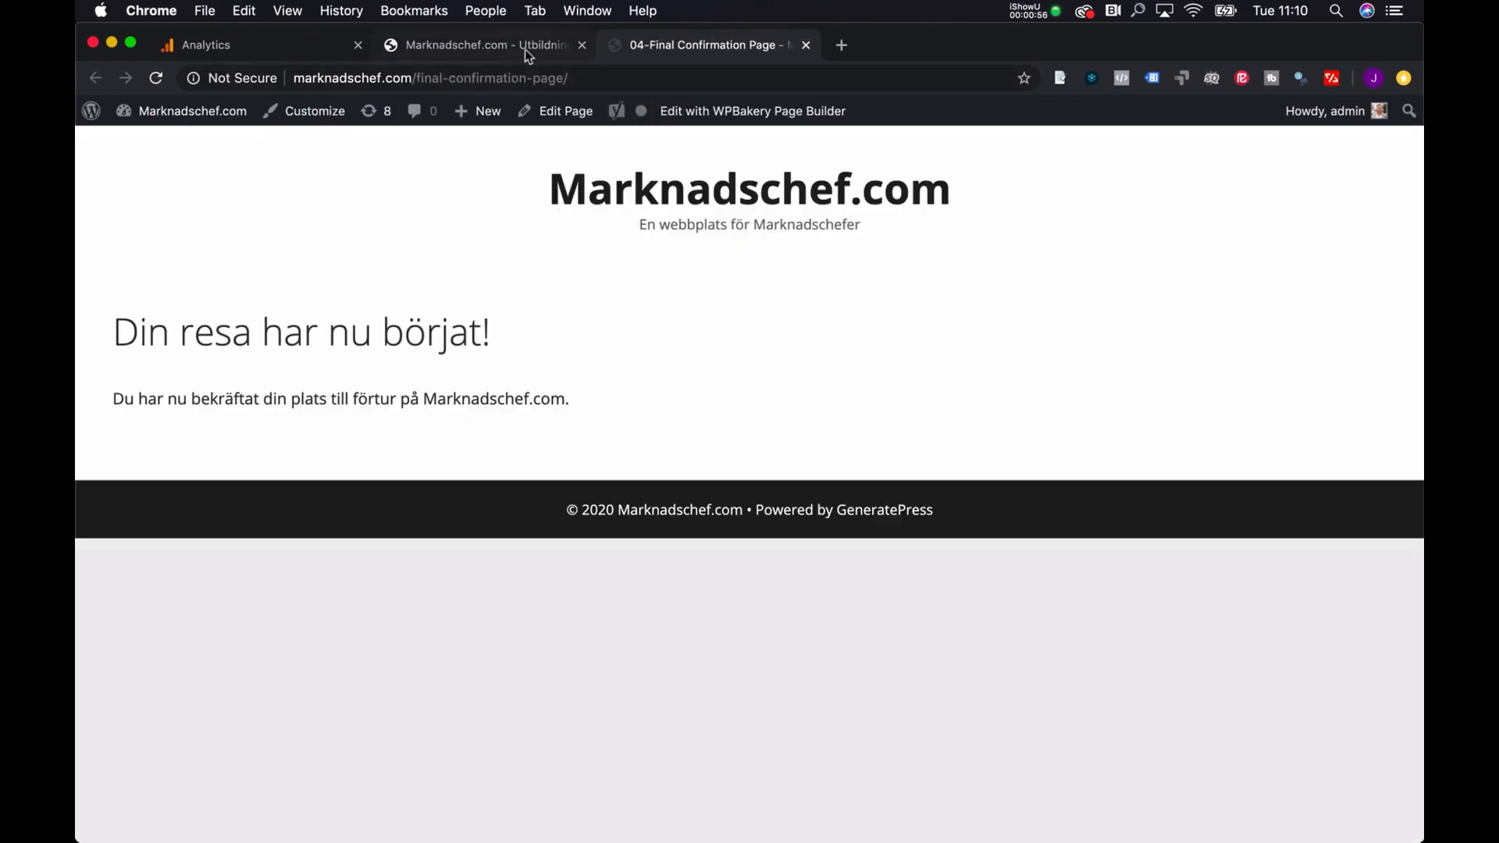
- View the start page's signup form and the final confirmation page, and return to the realtime Events report
left_click(486, 48)
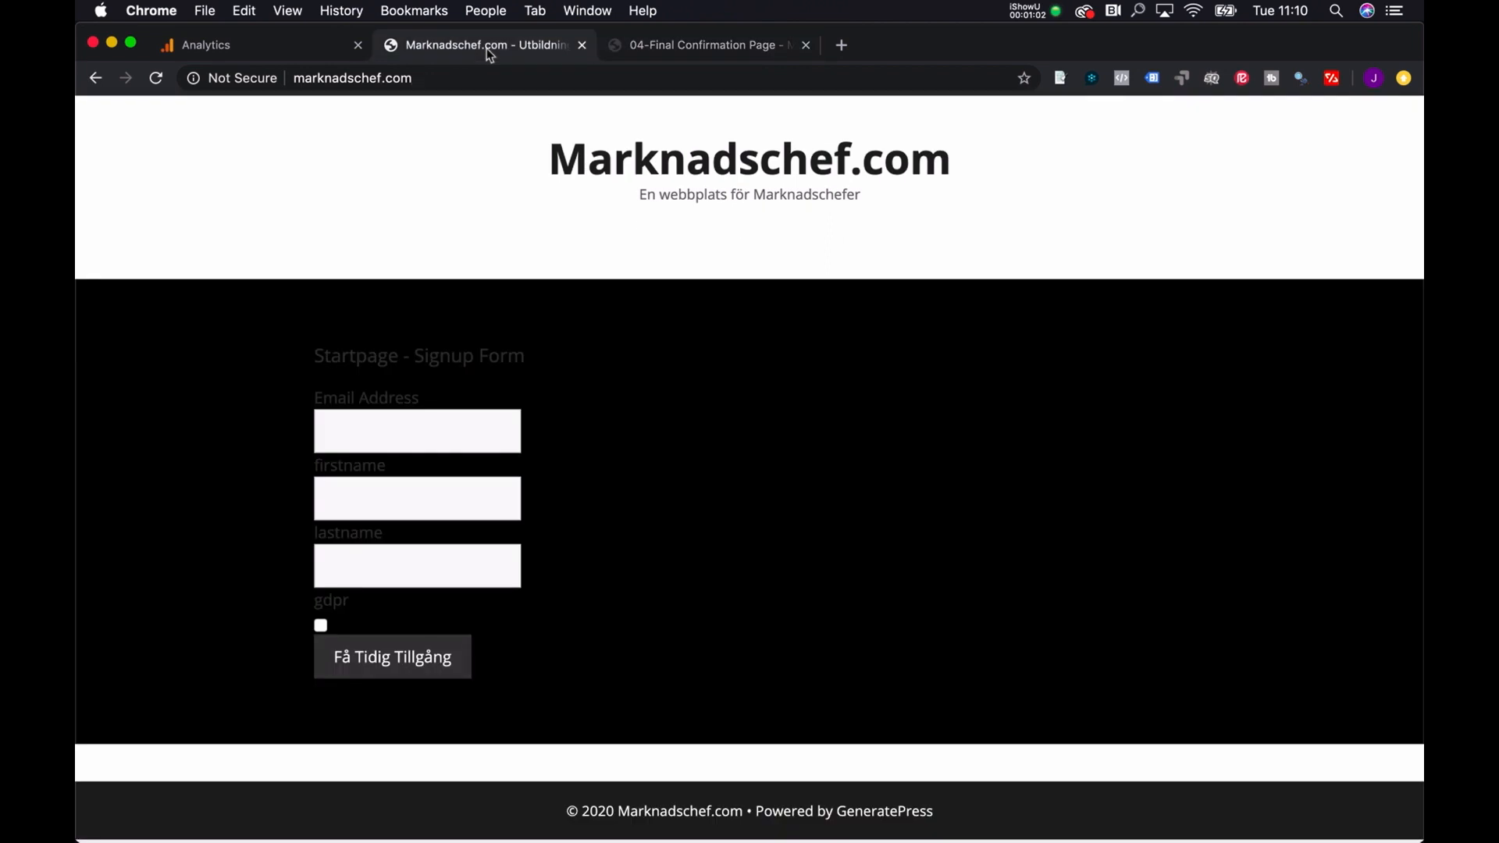
left_click(676, 45)
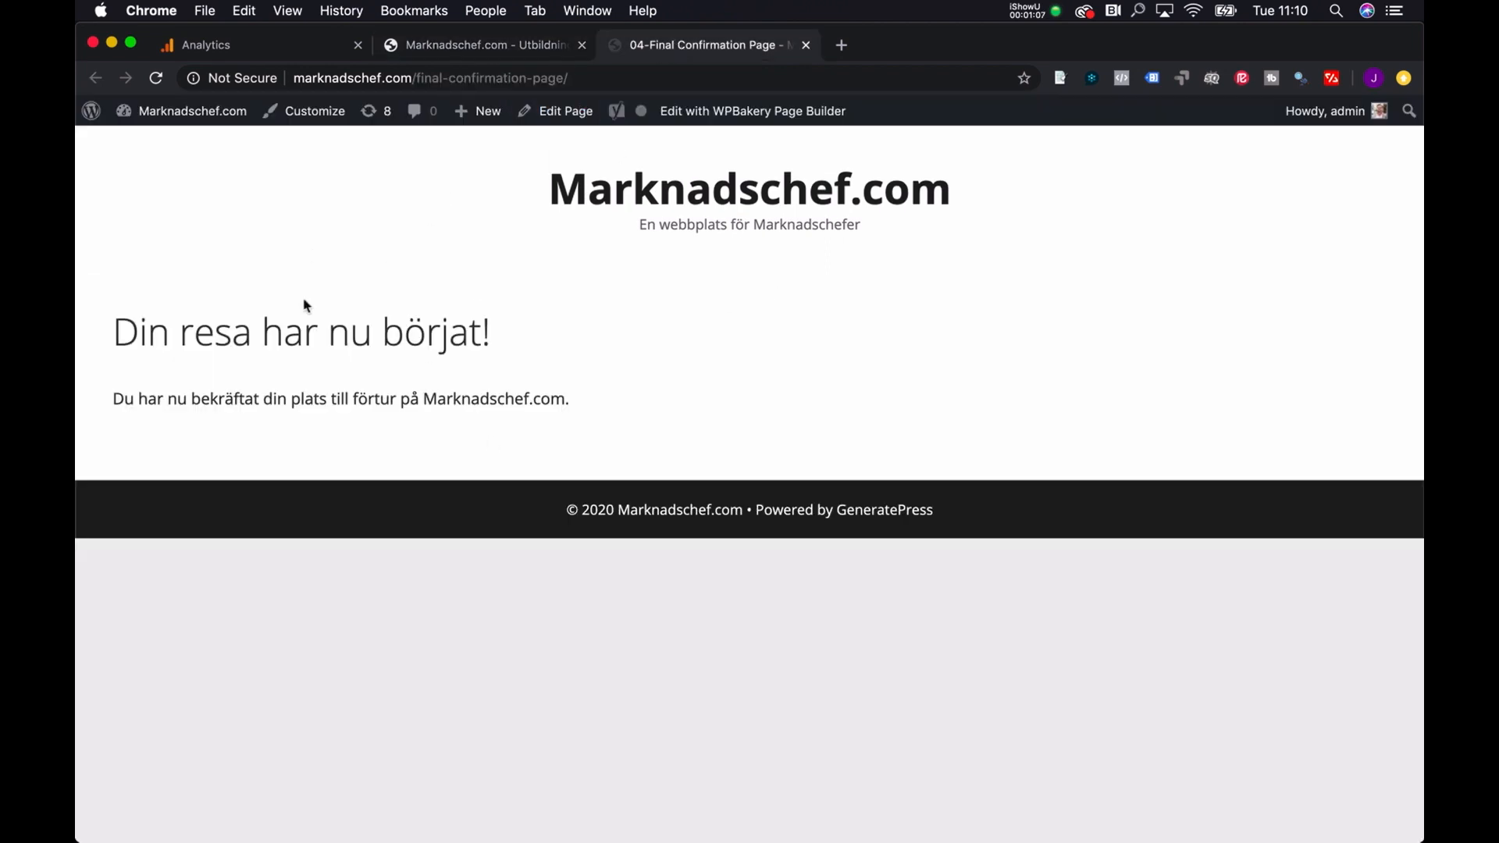
left_click(254, 55)
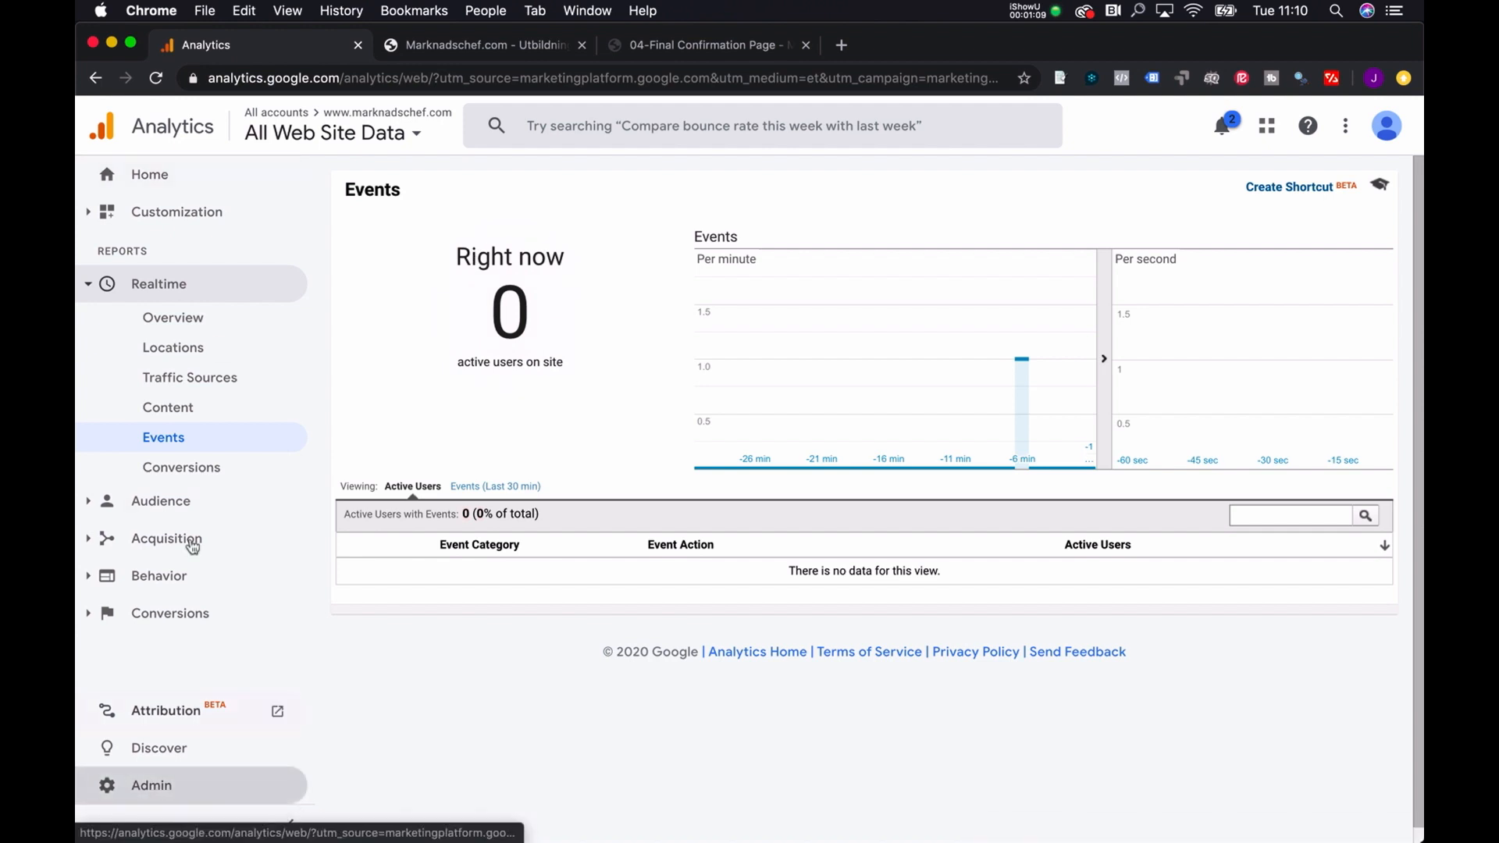
- Open the Analytics admin in a separate browser tab and start a new goal for the All Web Site Data view
left_click(90, 789, "super")
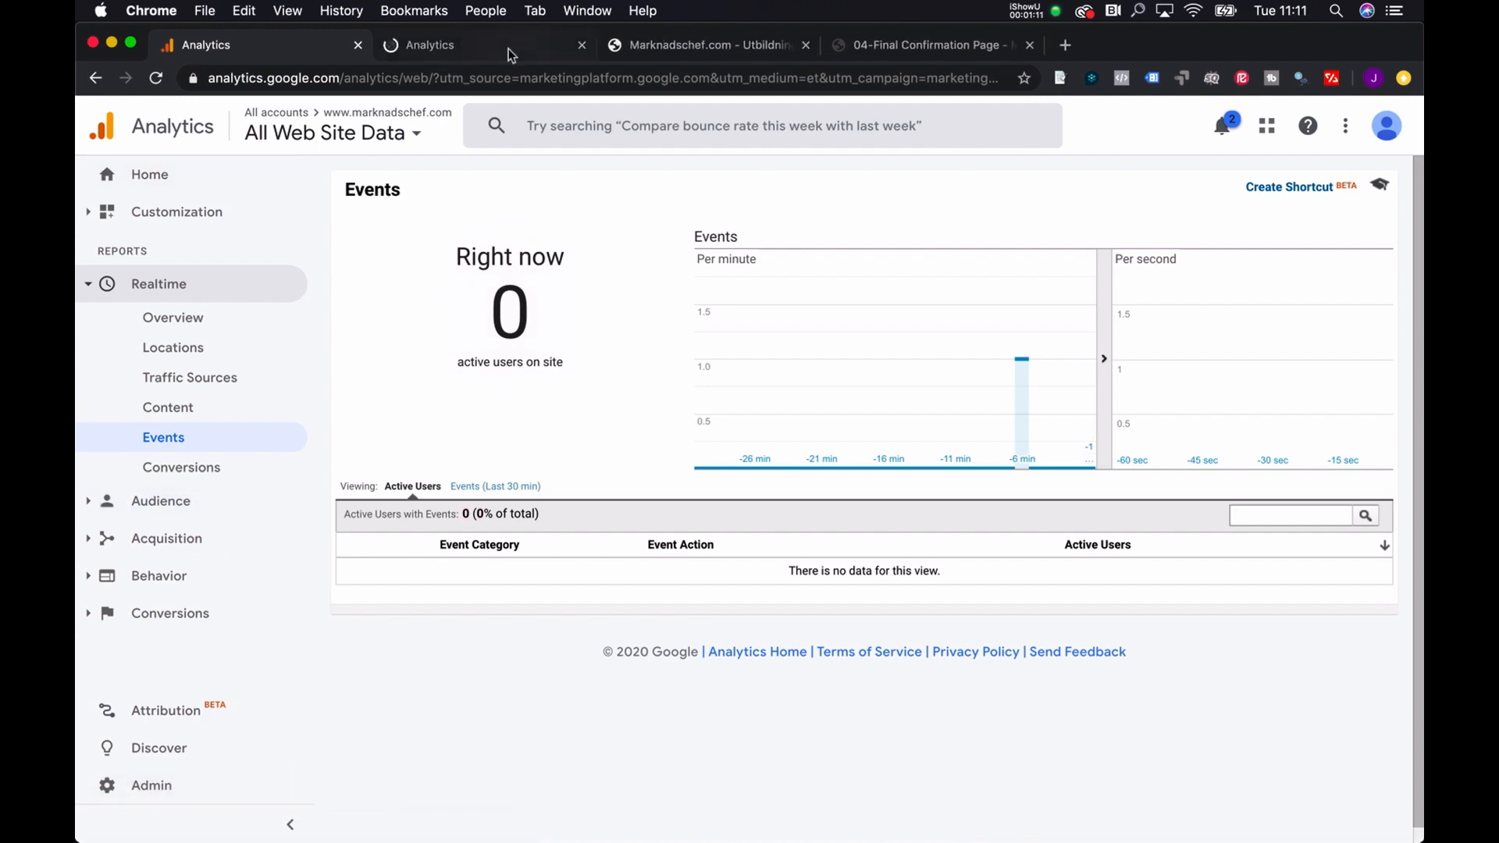
left_click(520, 35)
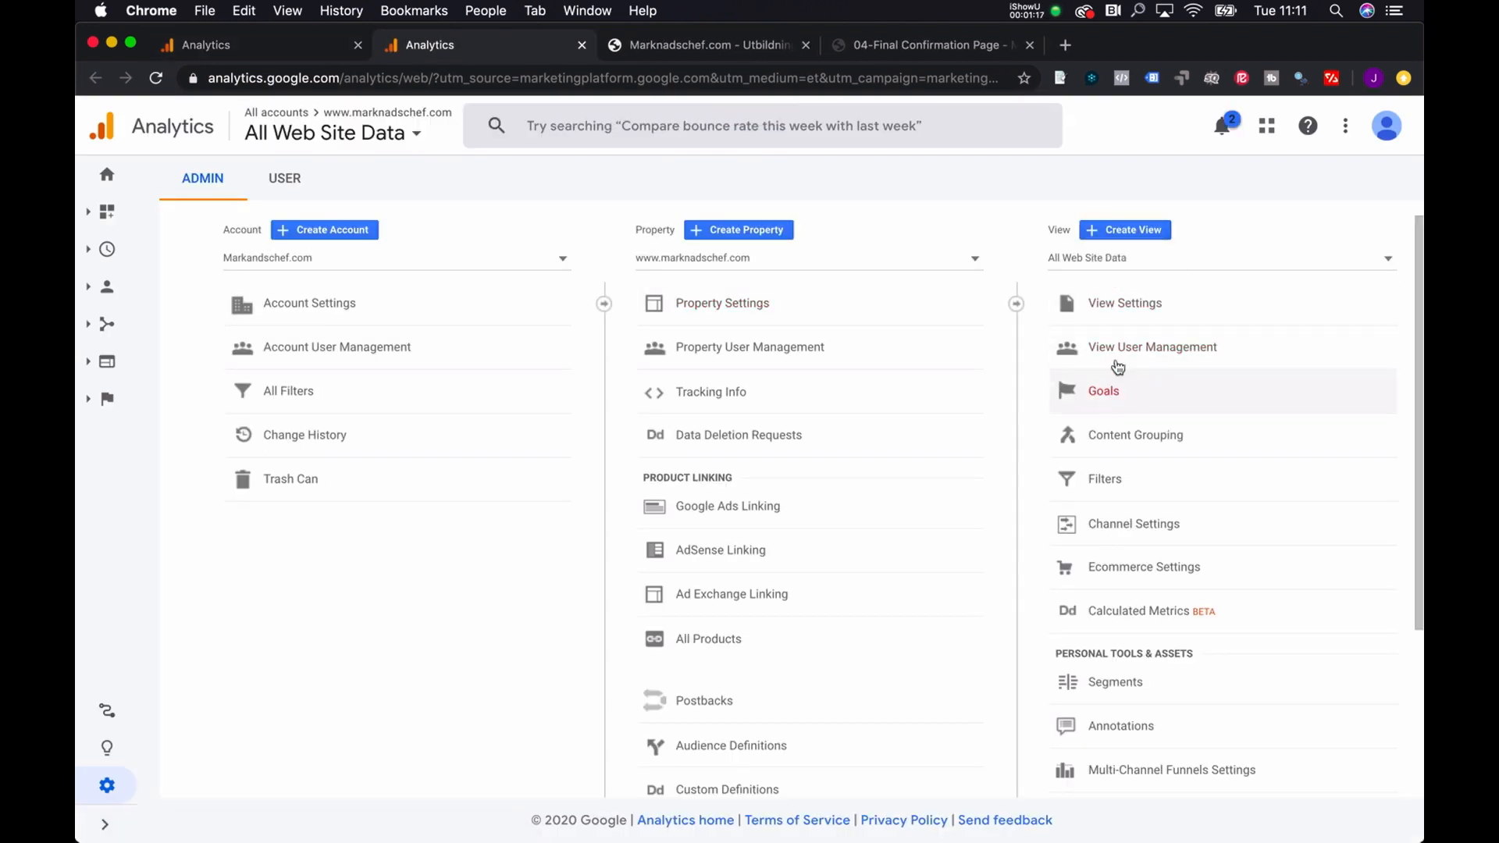
left_click(1150, 392)
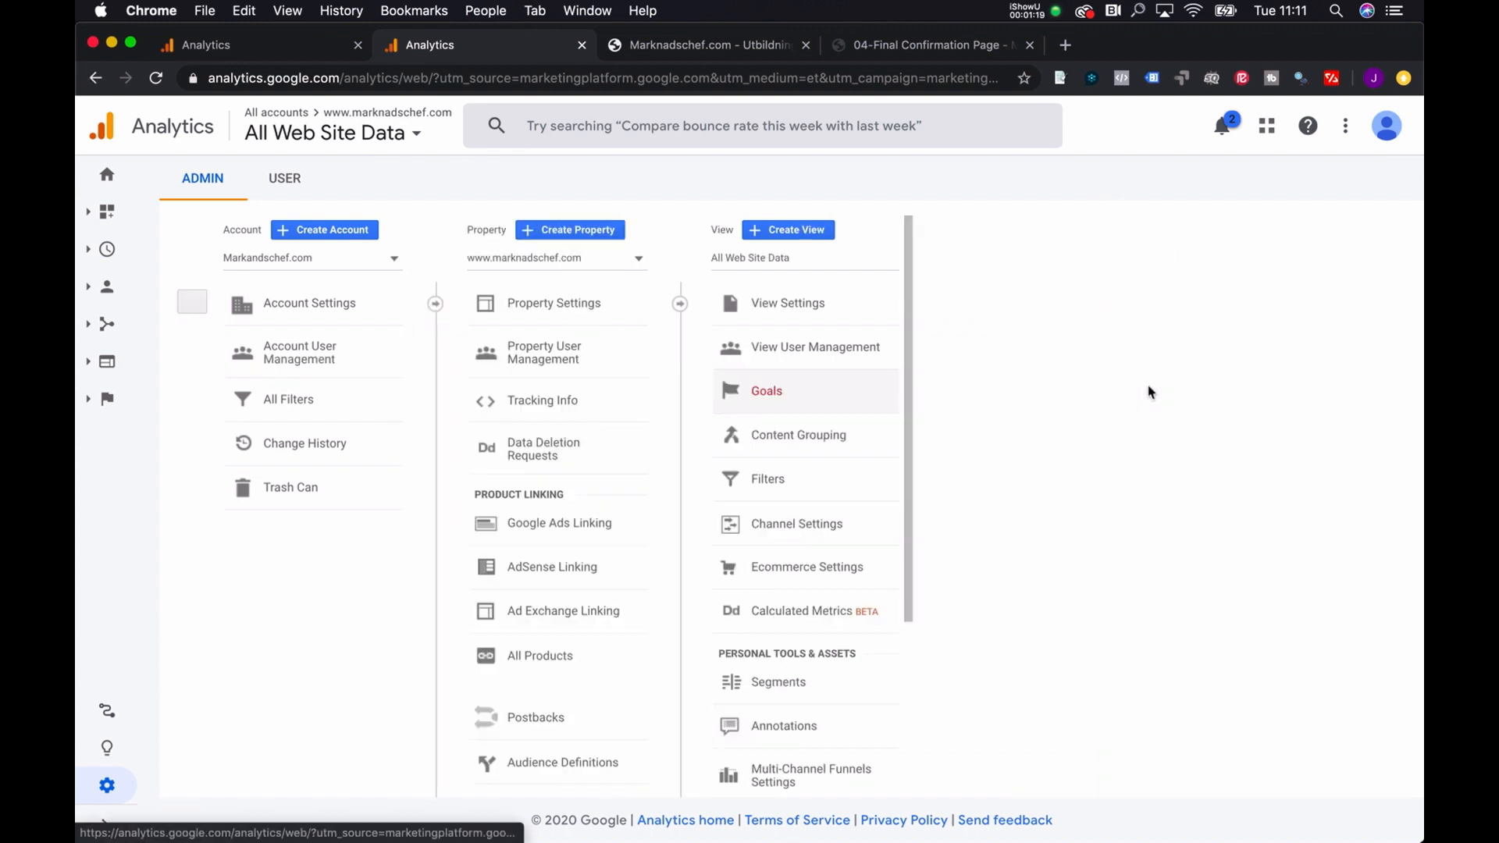
left_click(503, 264)
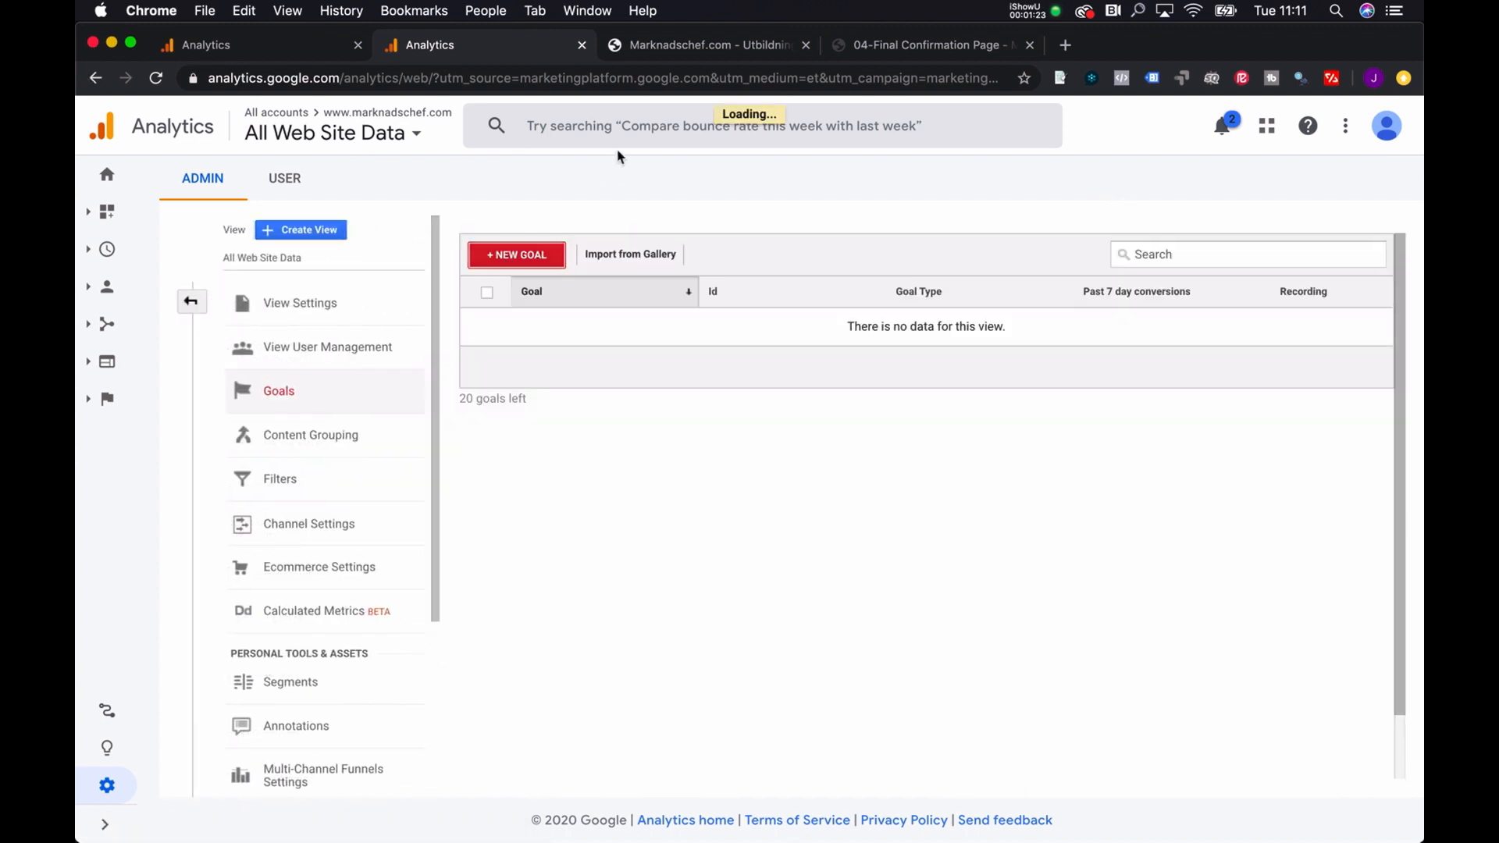
- Look through the goal templates, choose the Custom goal setup and continue to the goal description
scroll(653, 344, "down", 3)
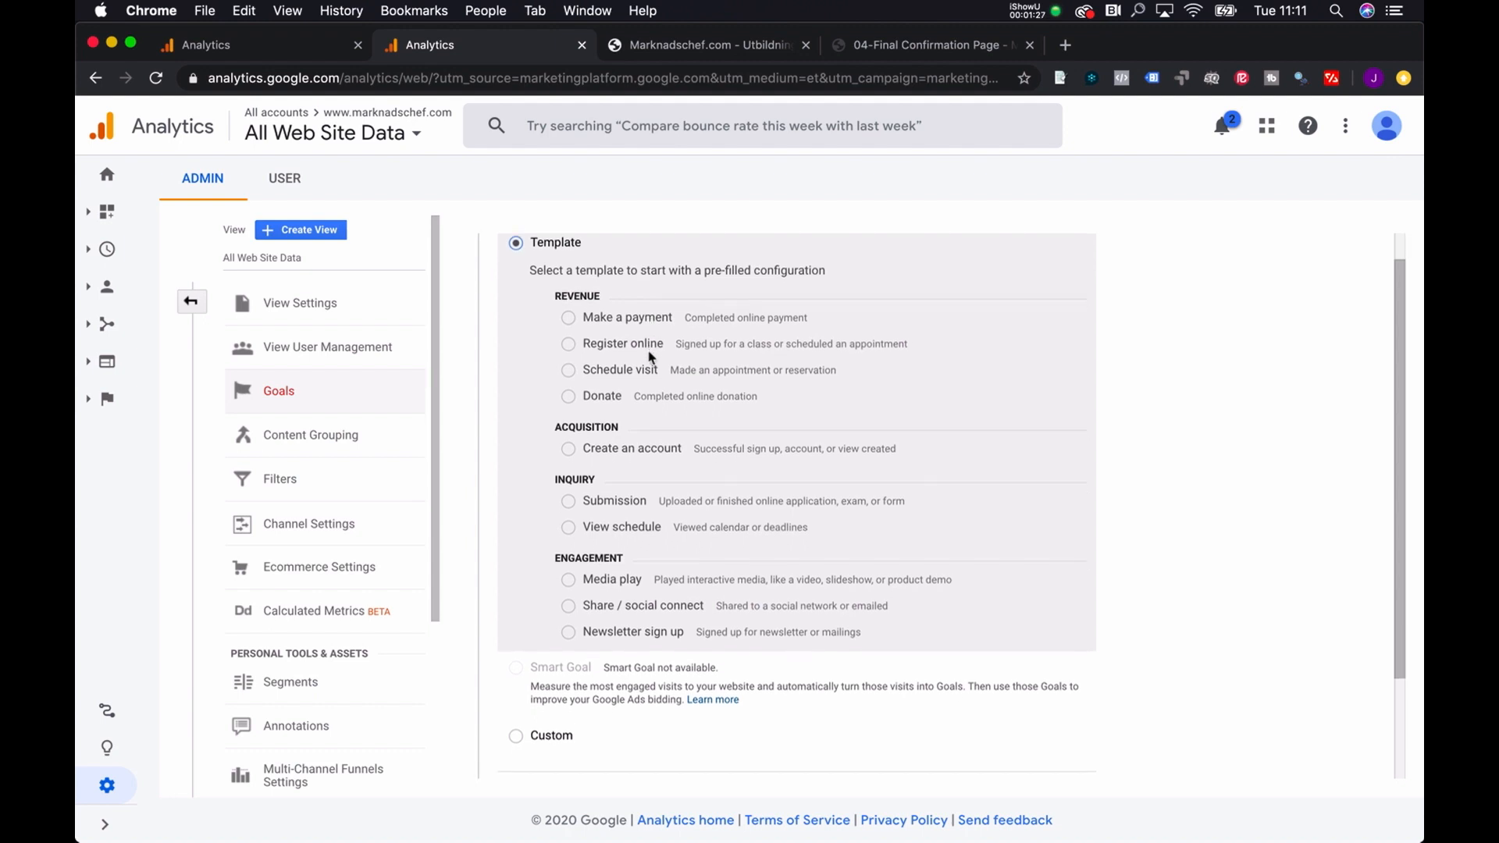
scroll(653, 336, "up", 3)
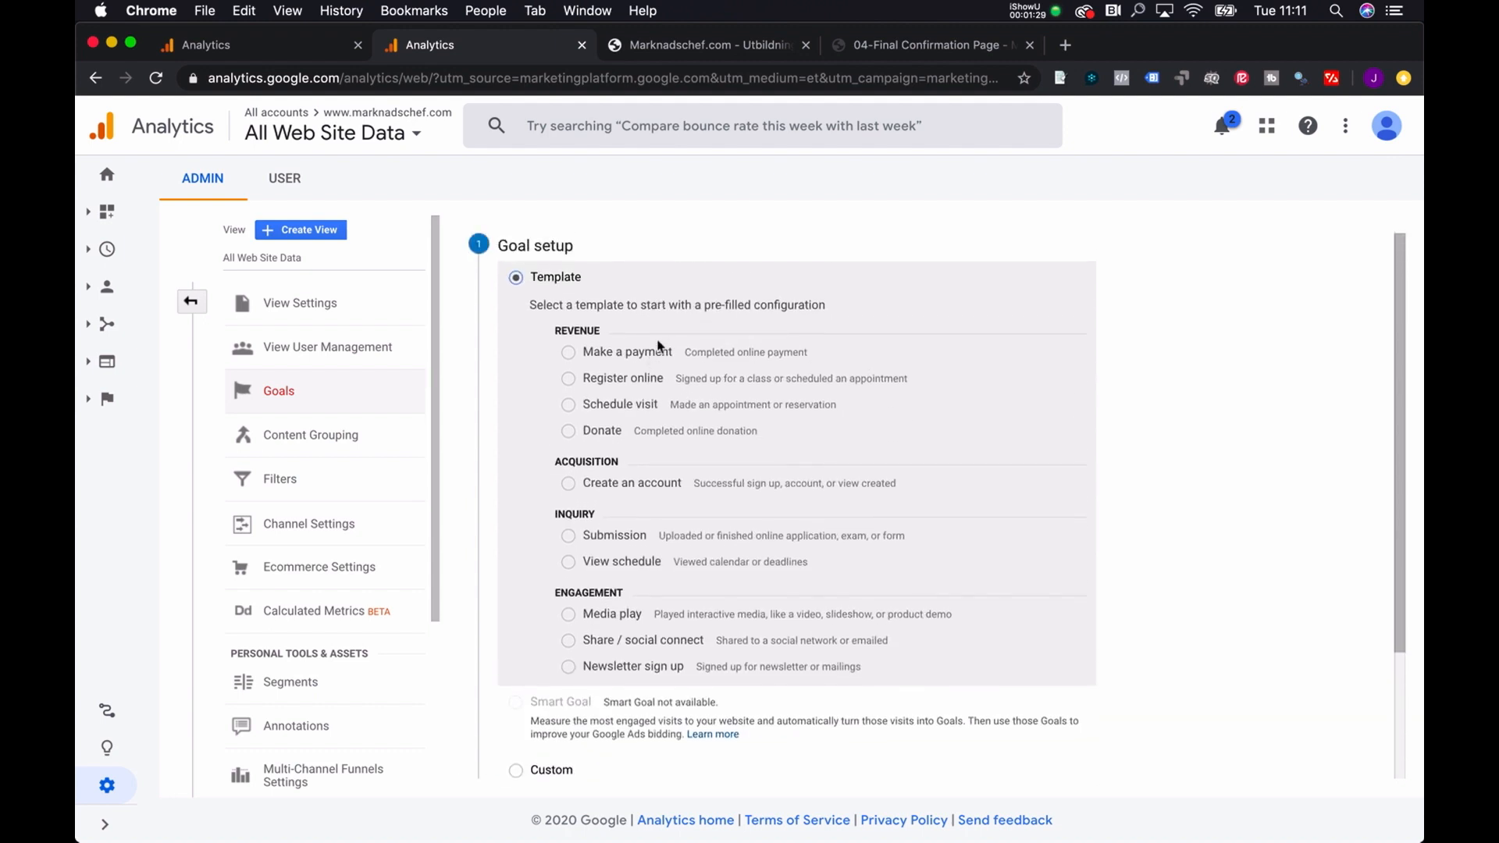
scroll(656, 468, "down", 3)
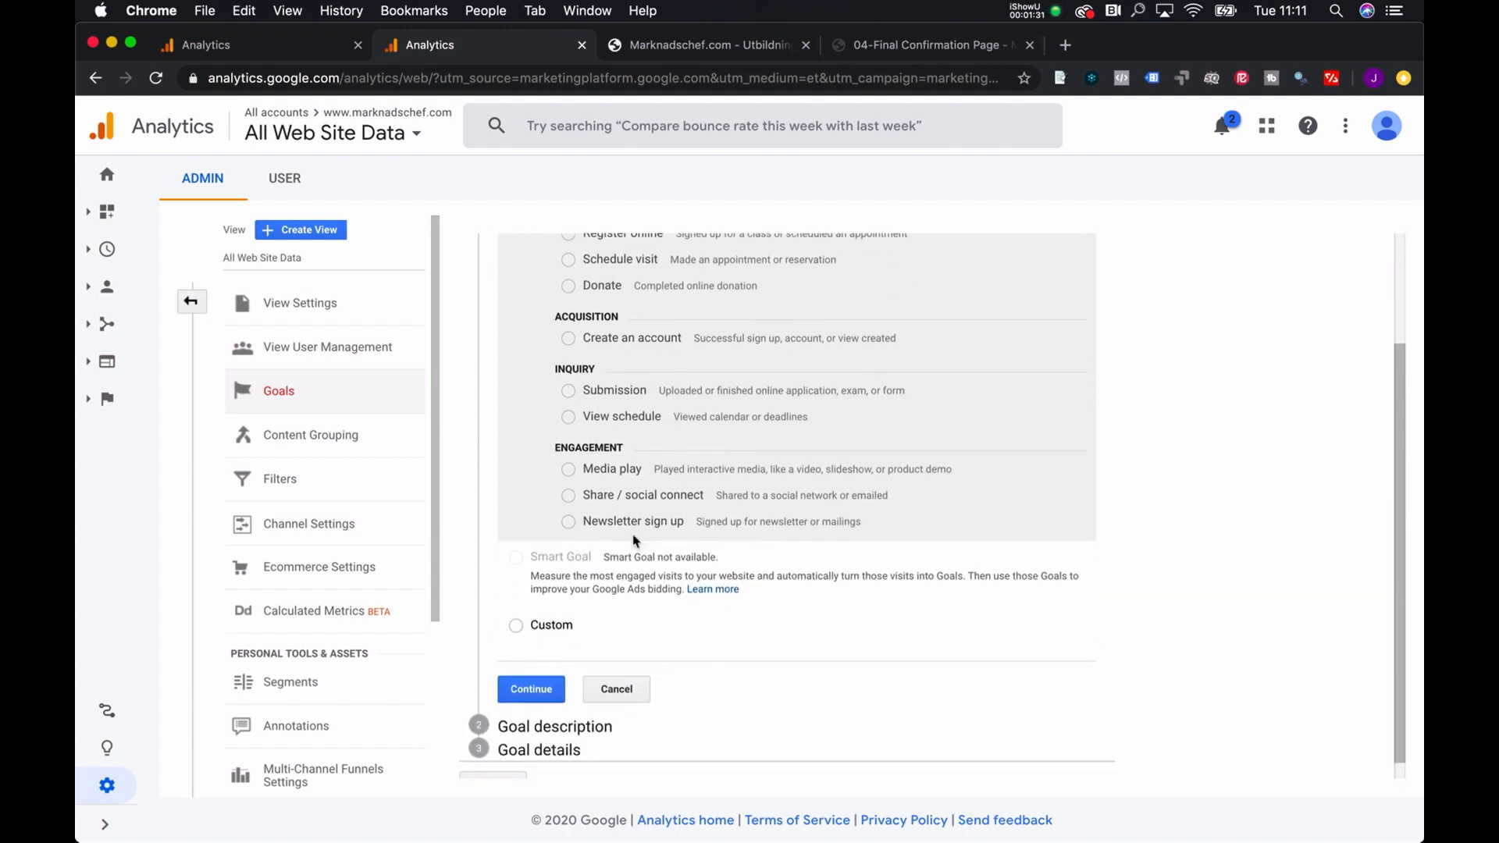
left_click(564, 629)
left_click(542, 693)
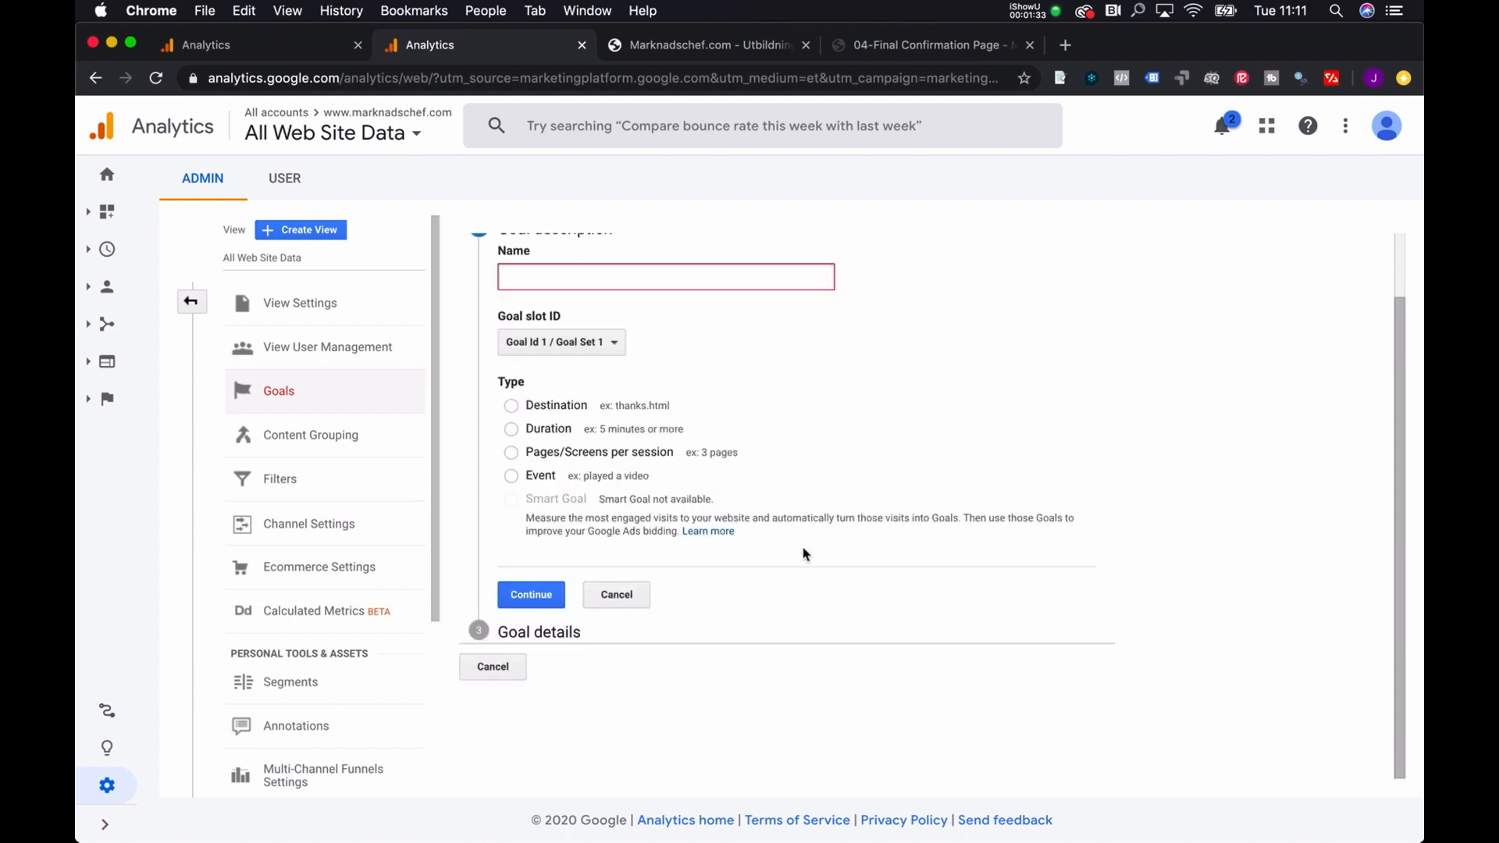
- Name the goal "FormSubmit Start Page" and set its type to Event
type("B")
key("BackSpace")
type("FormSubmit Start Page")
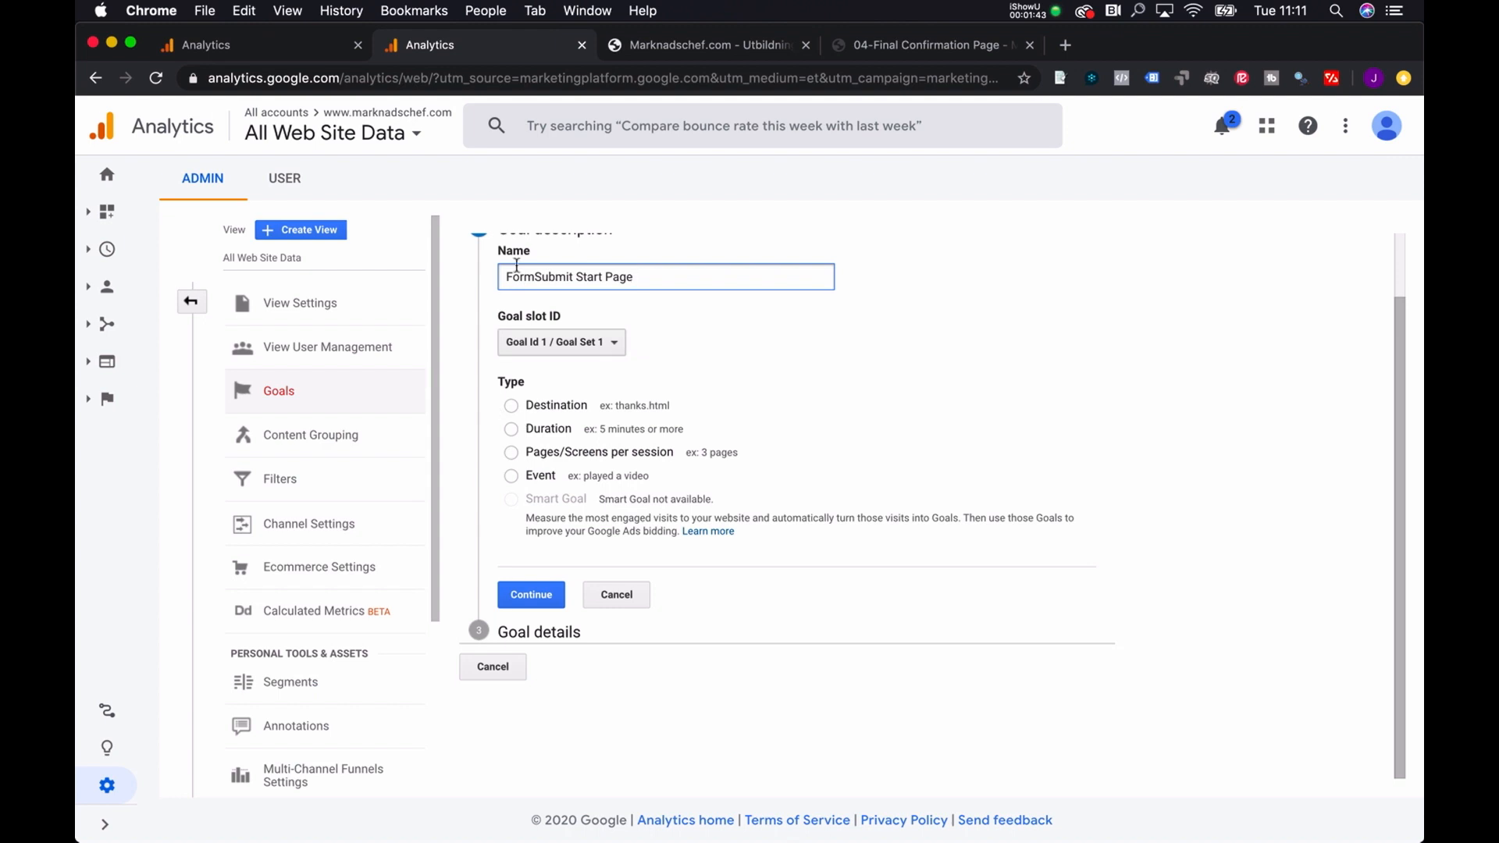
left_click(661, 48)
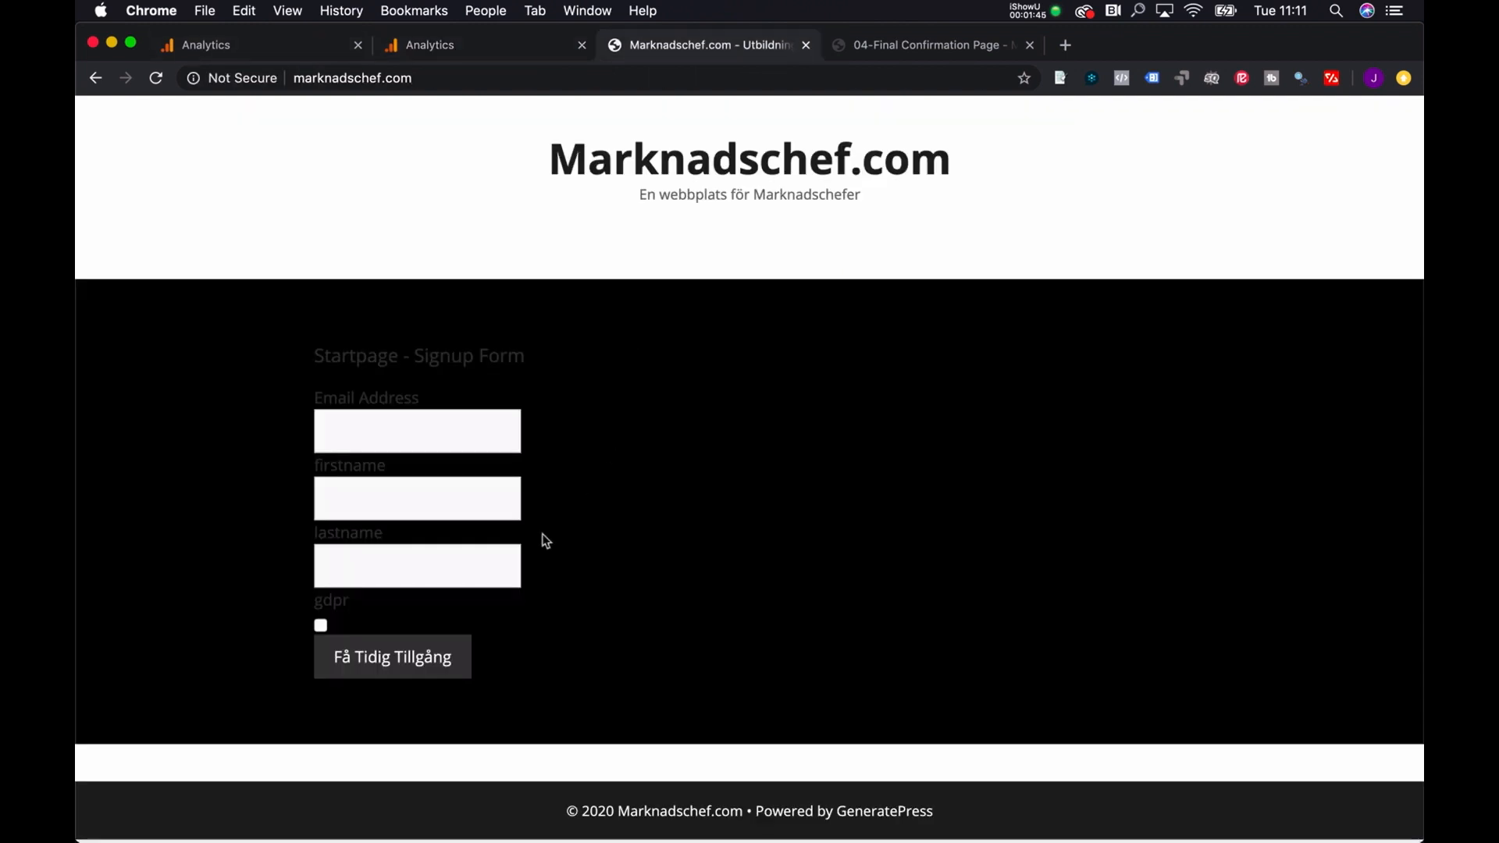
left_click(487, 55)
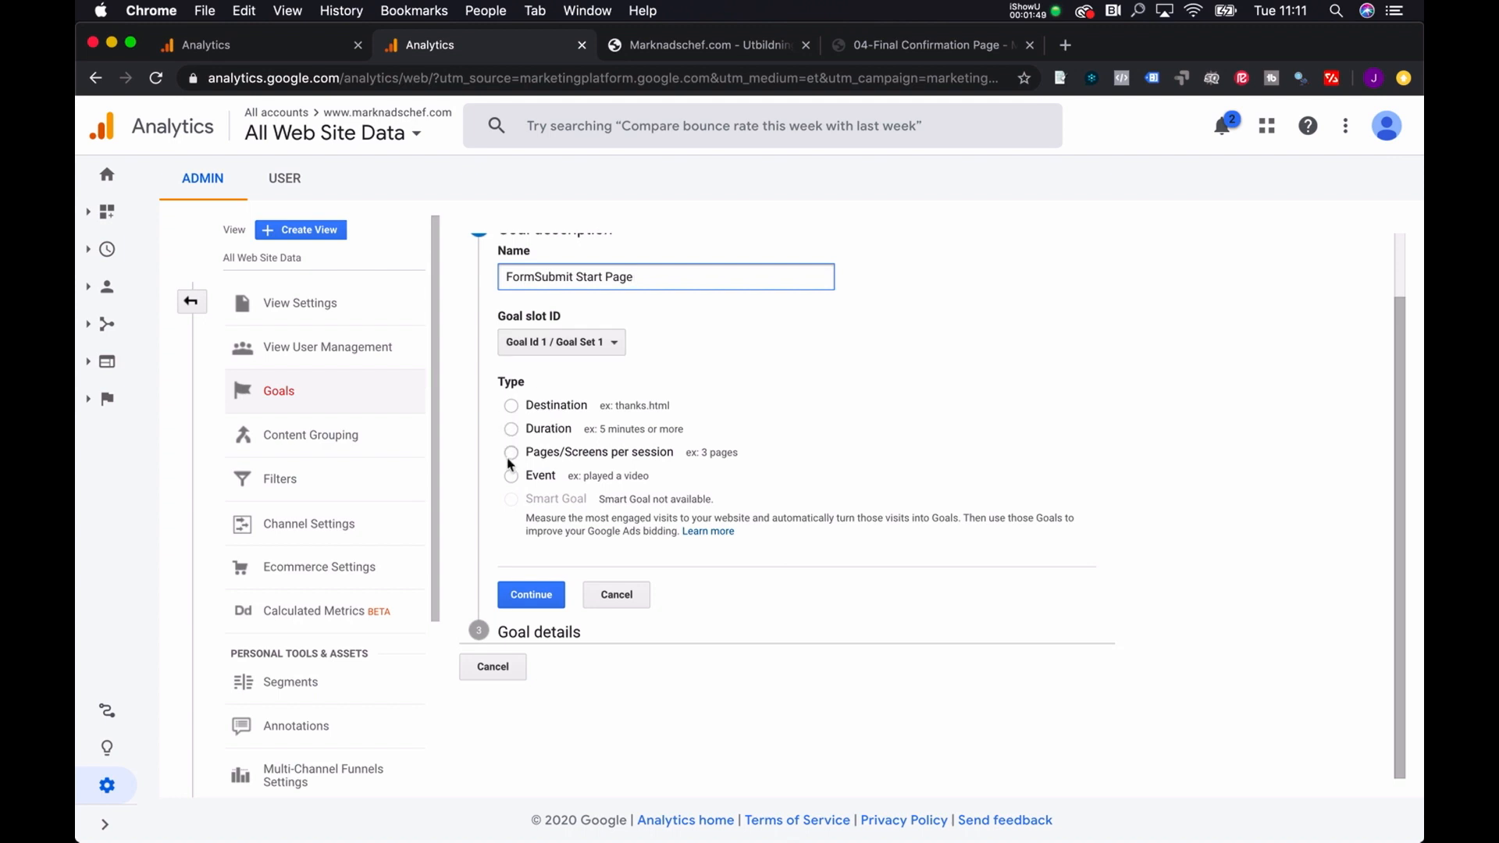
left_click(512, 479)
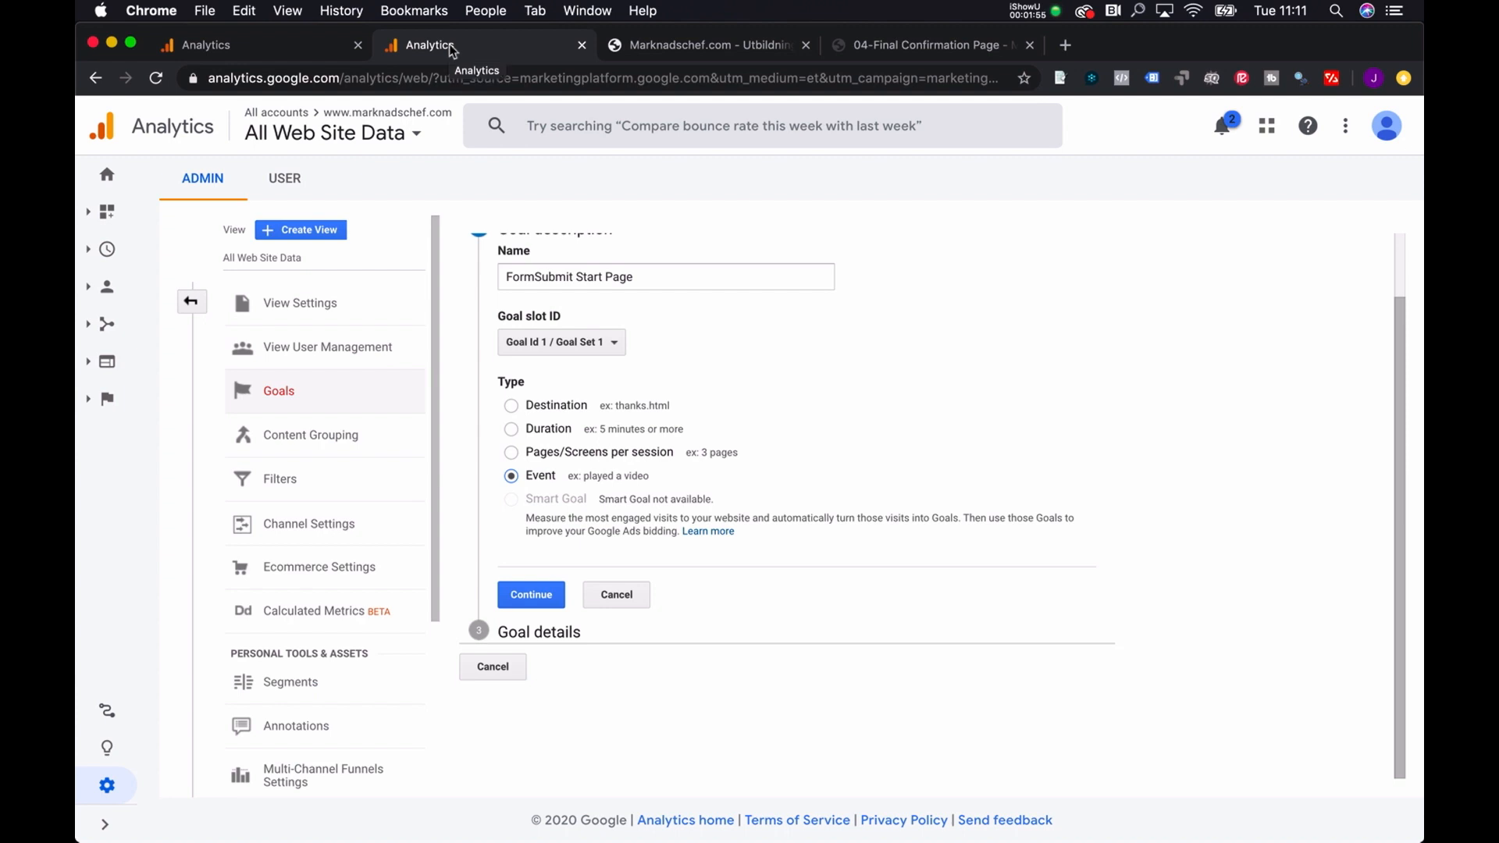
- Open the Events Overview report from the Behavior reports in the other Analytics browser tab
left_click(265, 45)
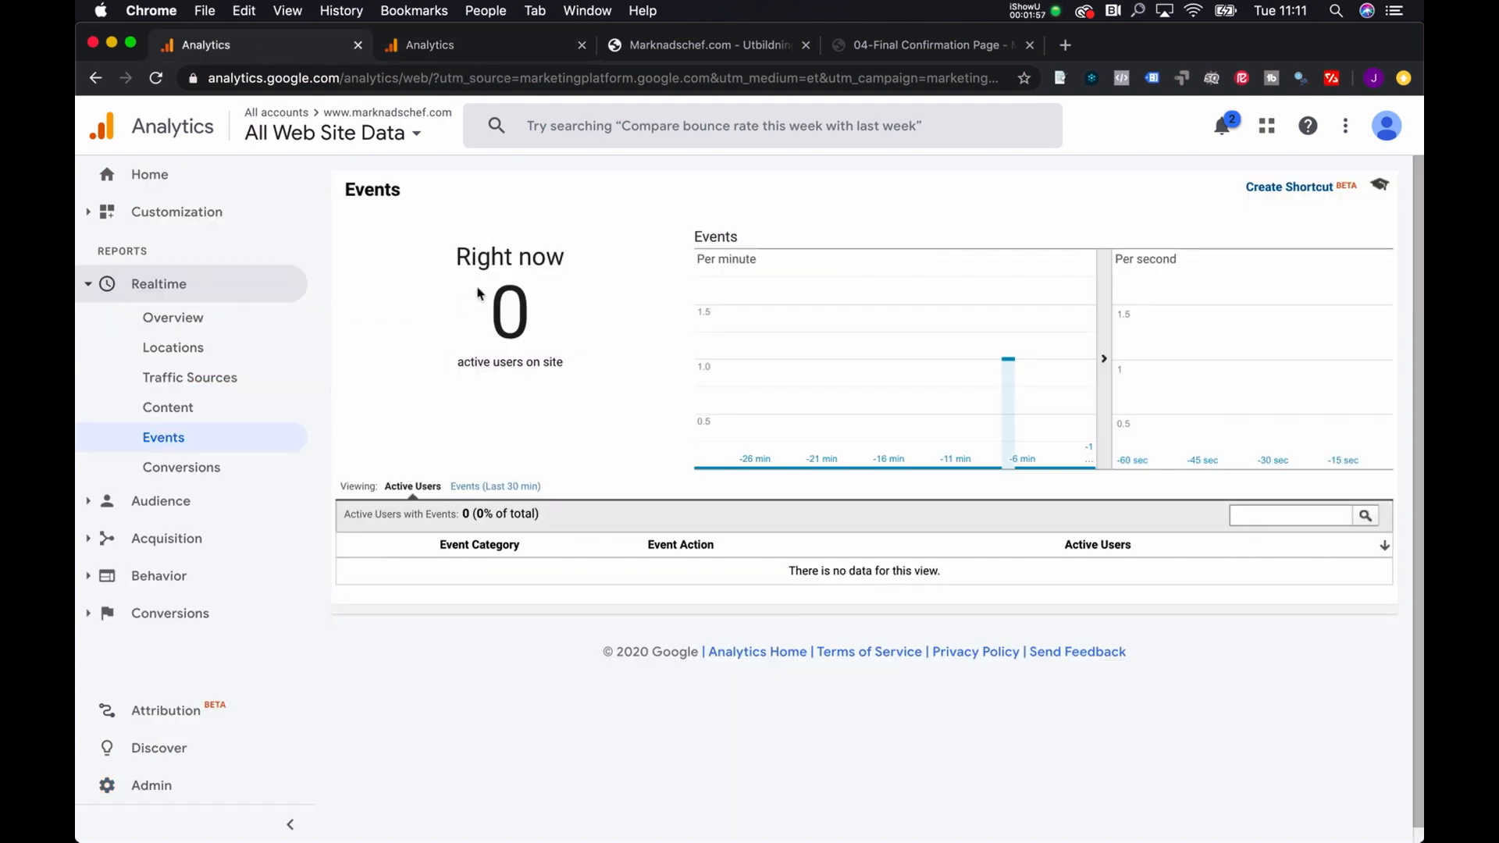
left_click(127, 502)
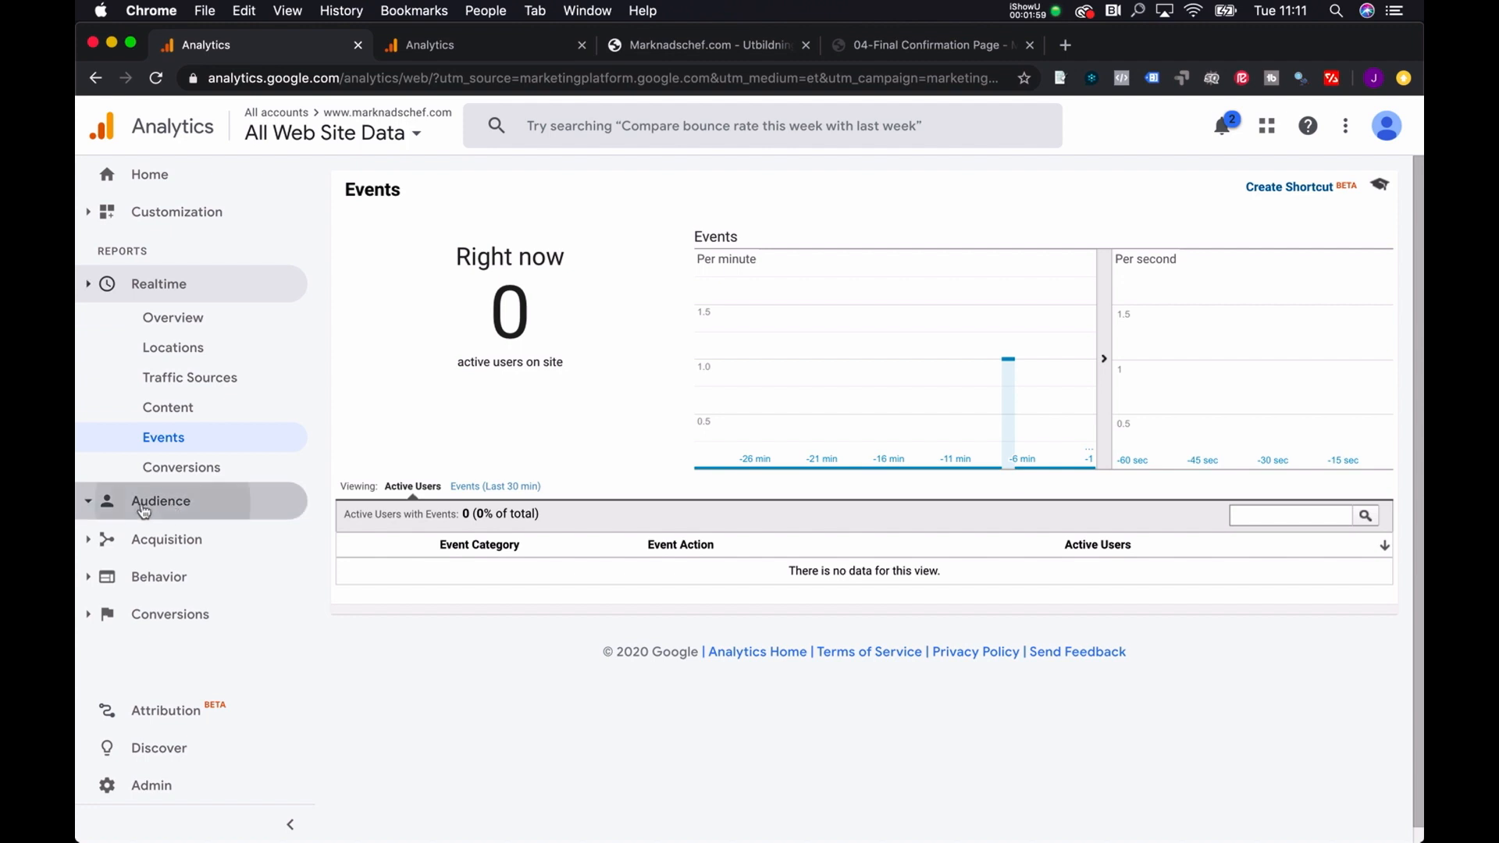
scroll(227, 488, "down", 3)
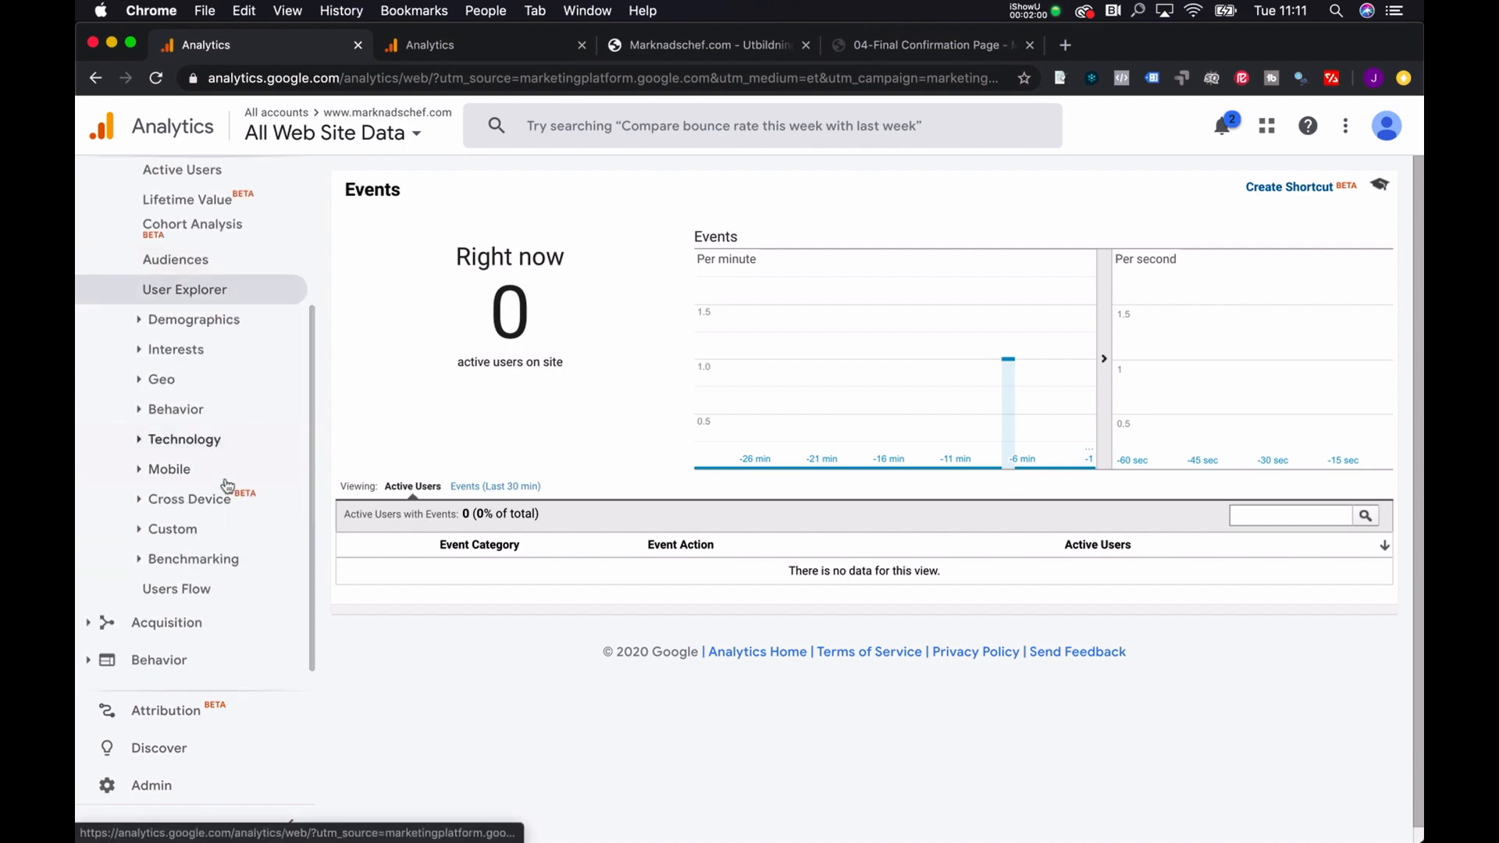
left_click(208, 622)
left_click(210, 578)
left_click(200, 579)
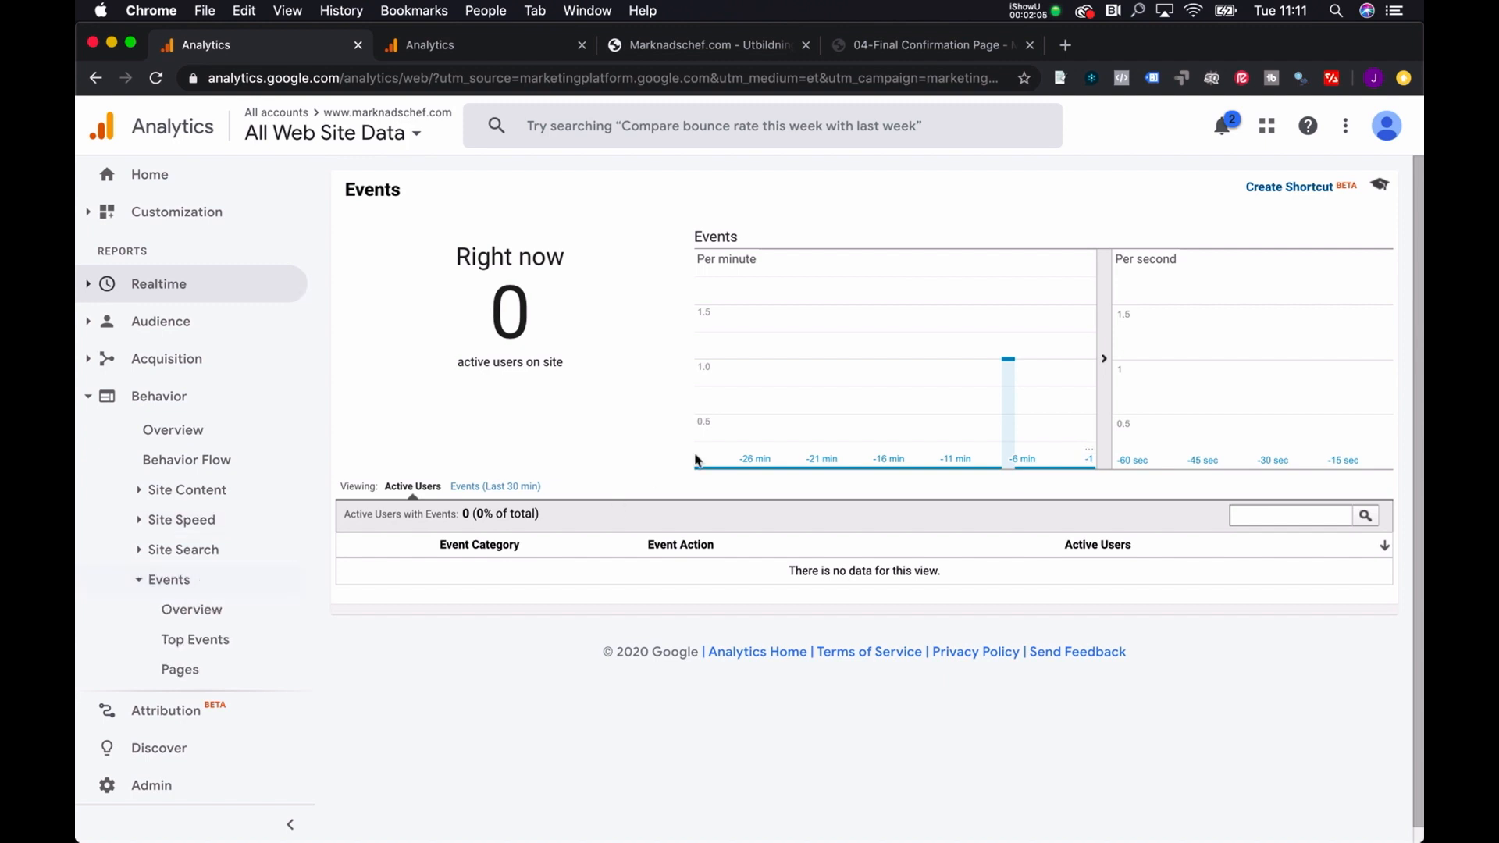
left_click(187, 610)
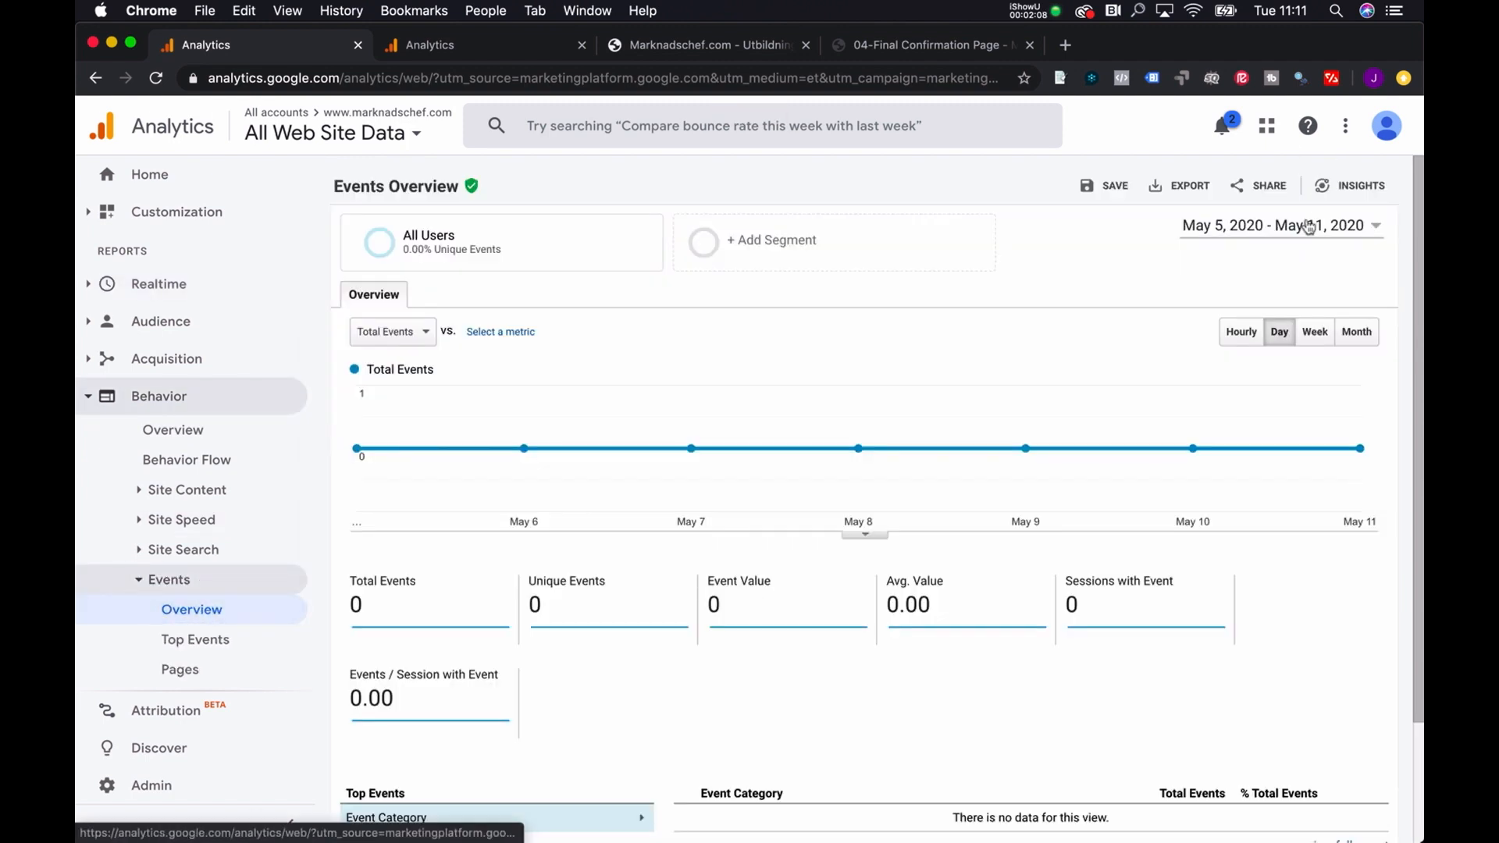
- Set the report's date range to May 12, 2020 and review the top events by action, label and category
left_click(1305, 225)
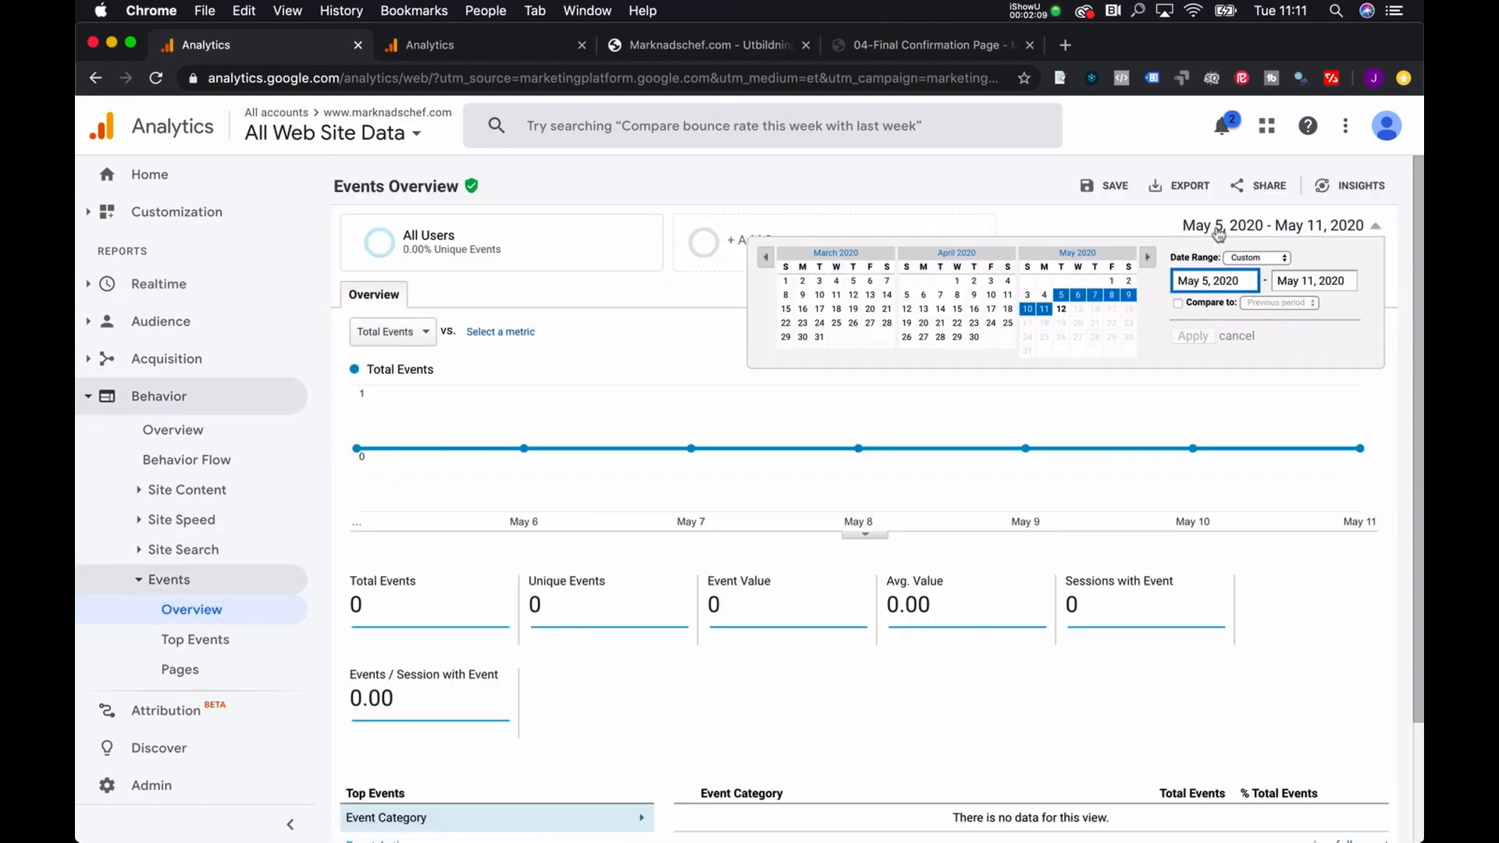
left_click(1062, 309)
left_click(1192, 335)
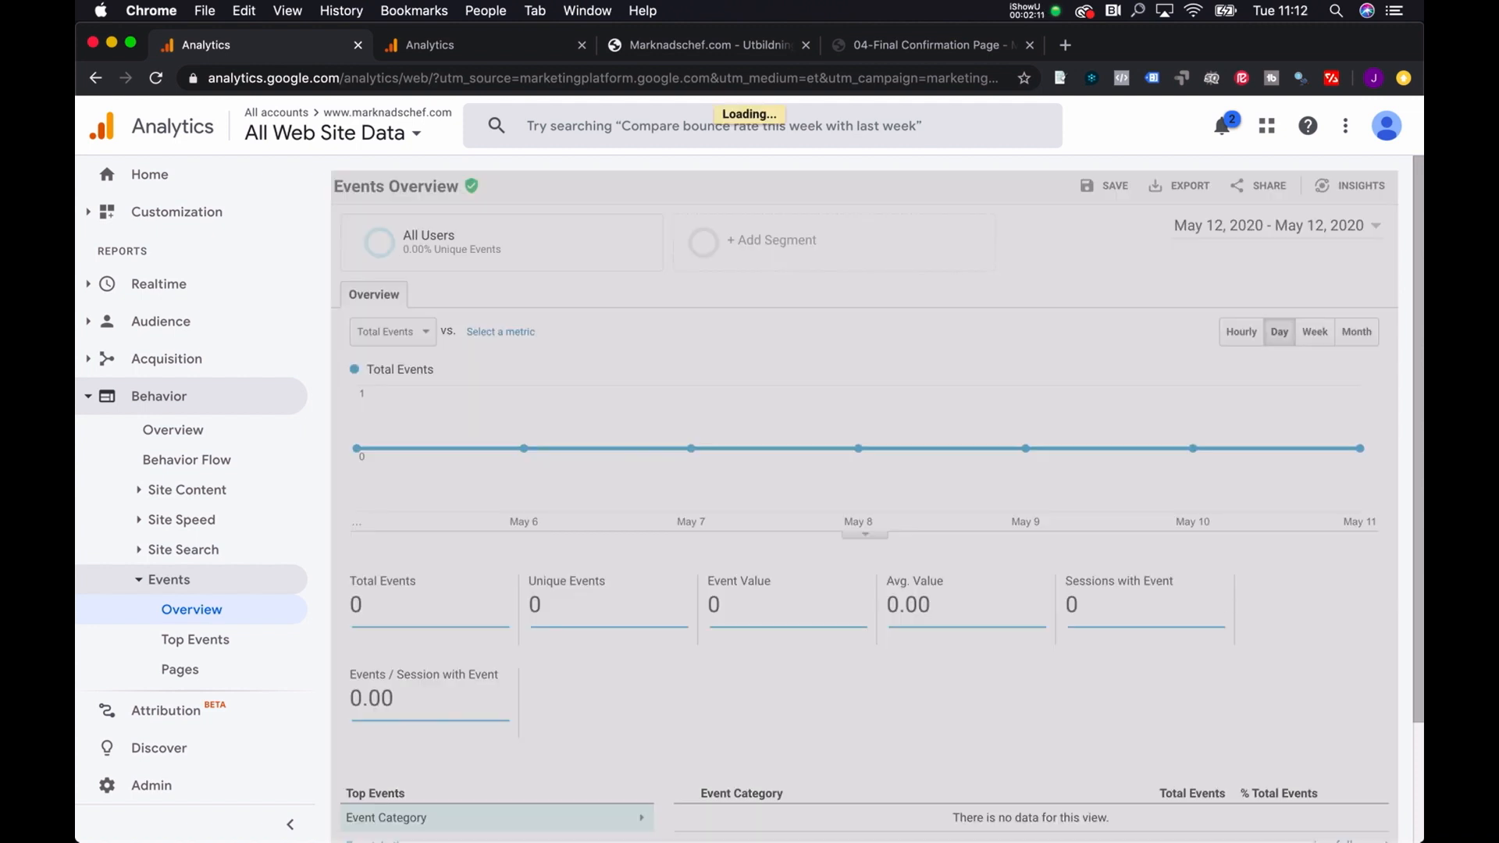
scroll(646, 769, "down", 3)
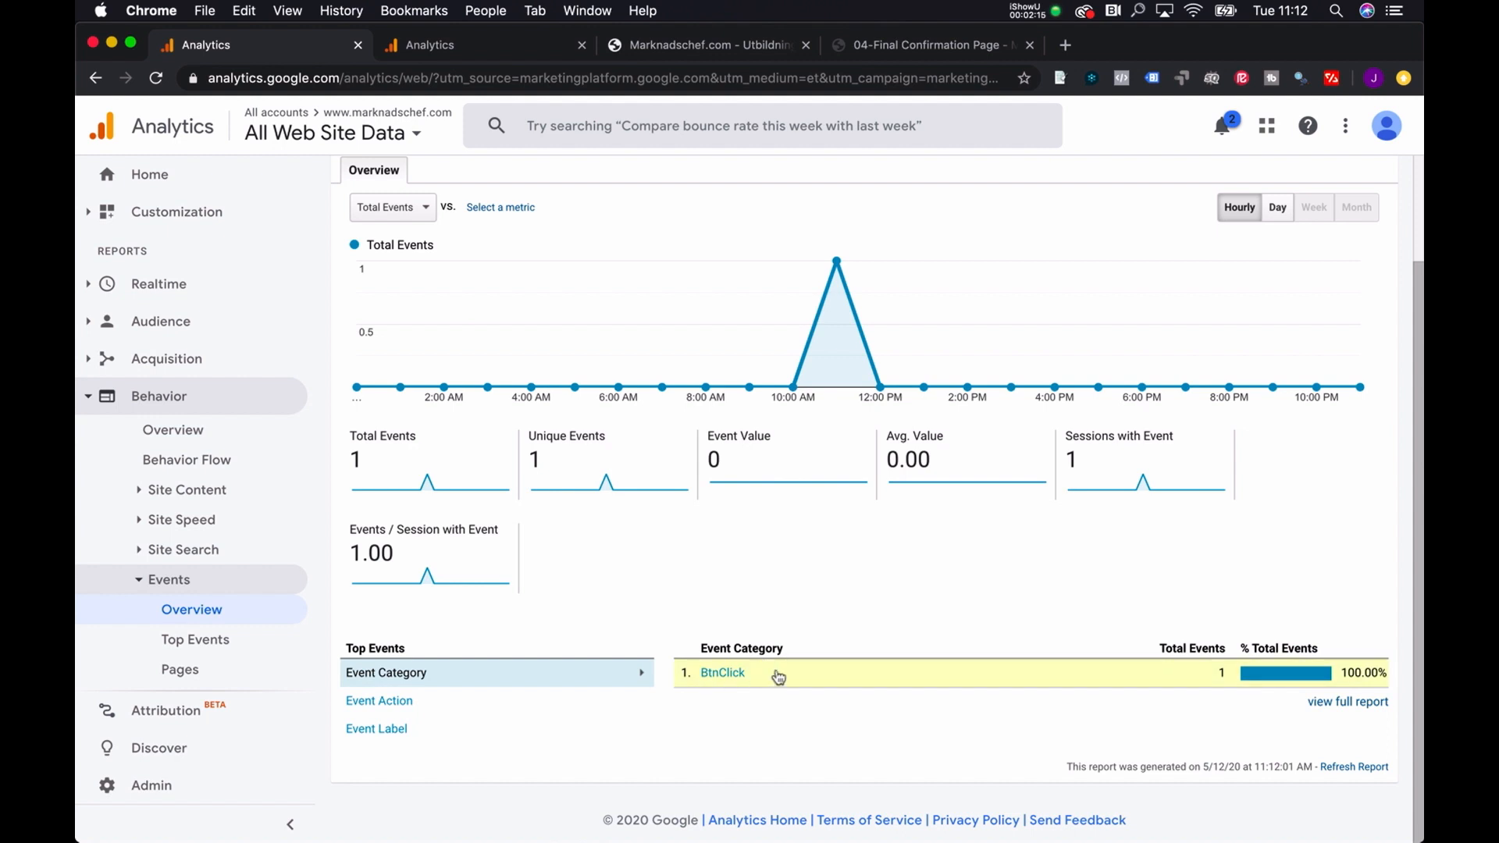
left_click(407, 702)
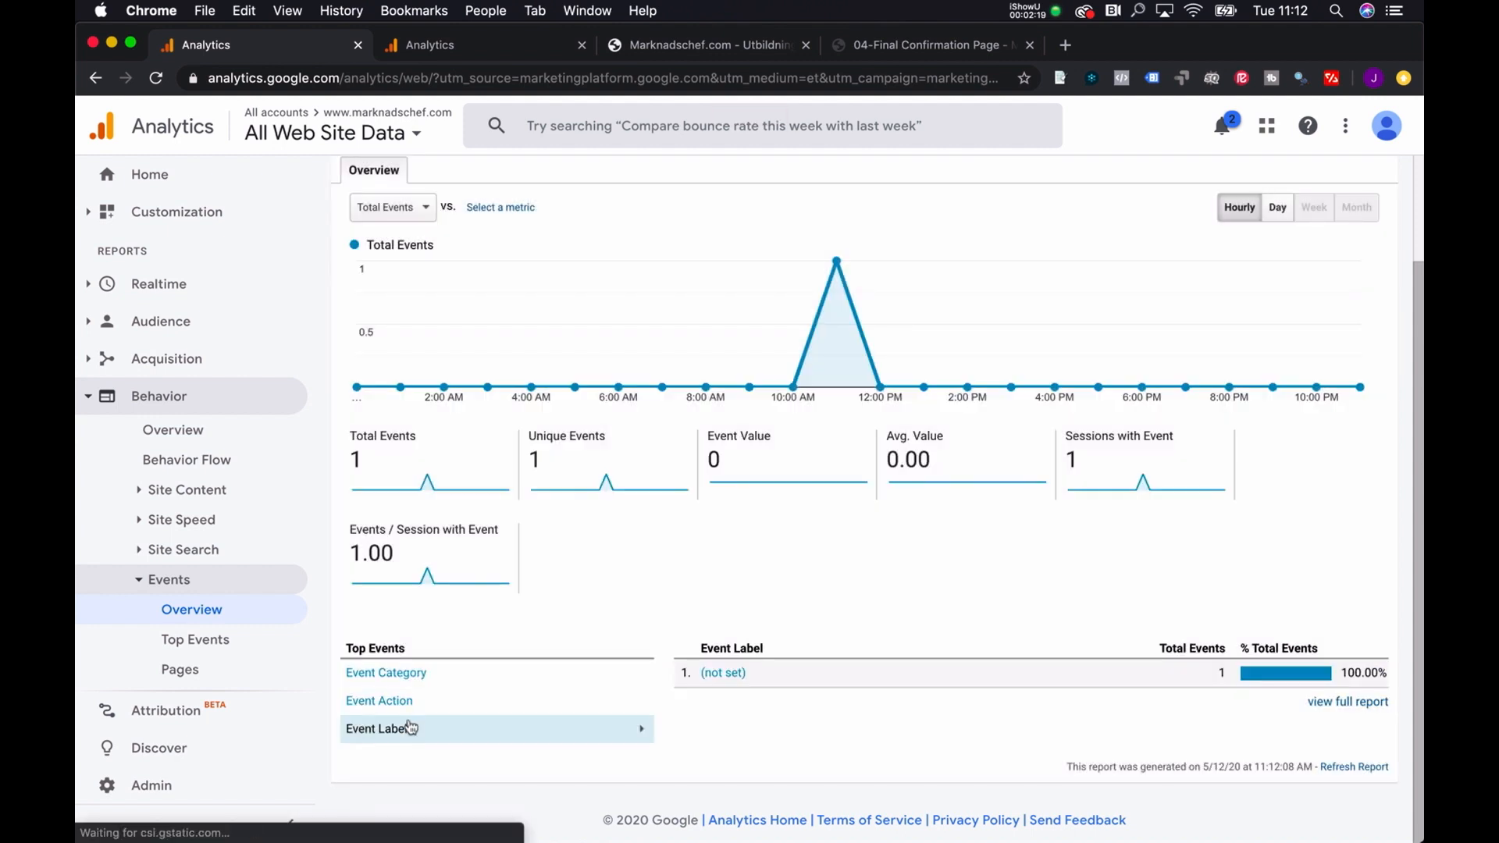
left_click(414, 676)
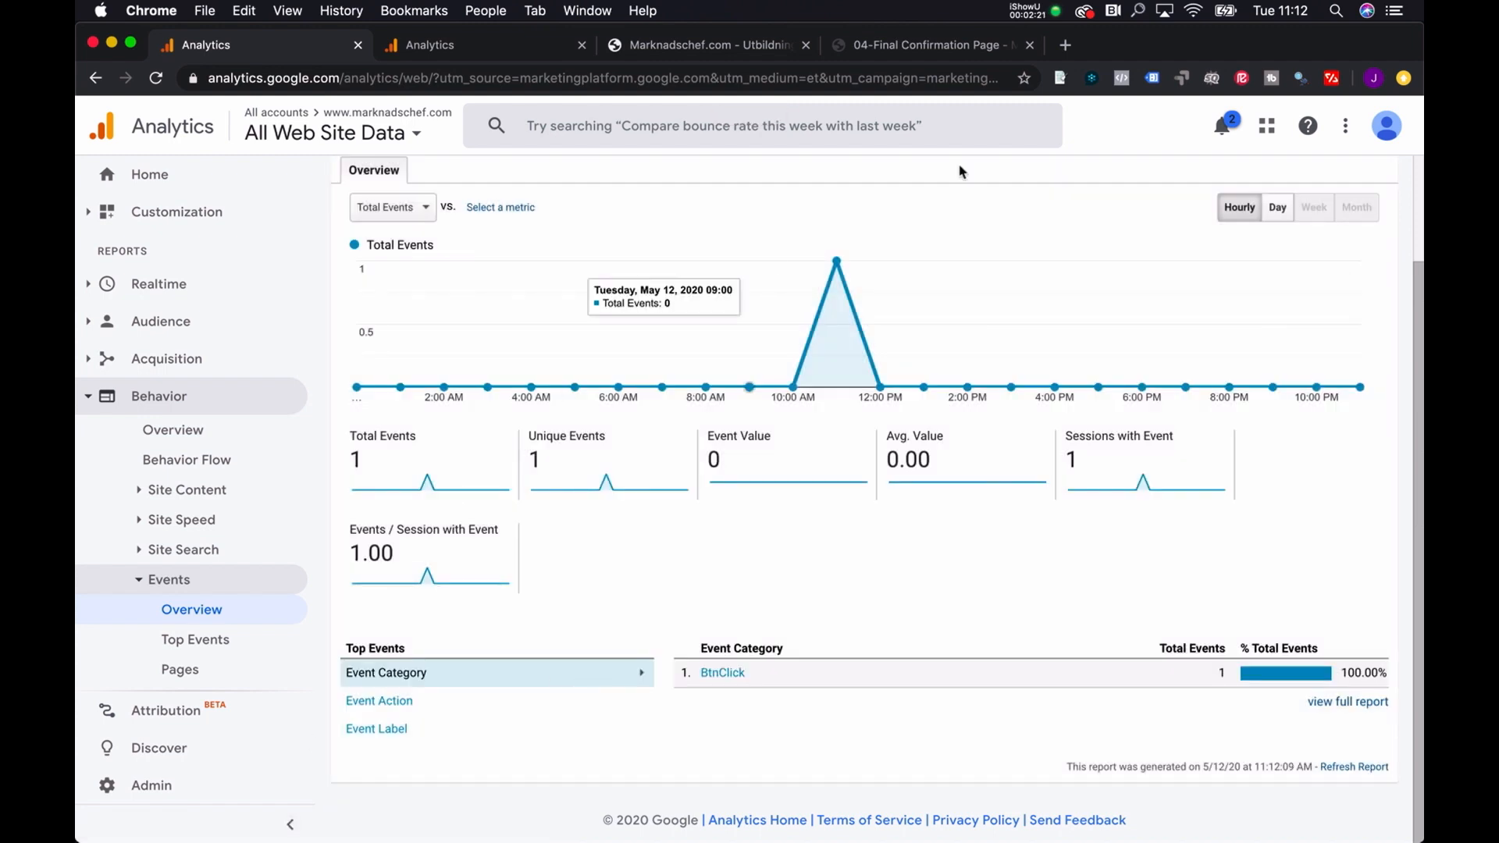
- Continue the FormSubmit Start Page goal to its event conditions, and check the start page's signup form
left_click(518, 41)
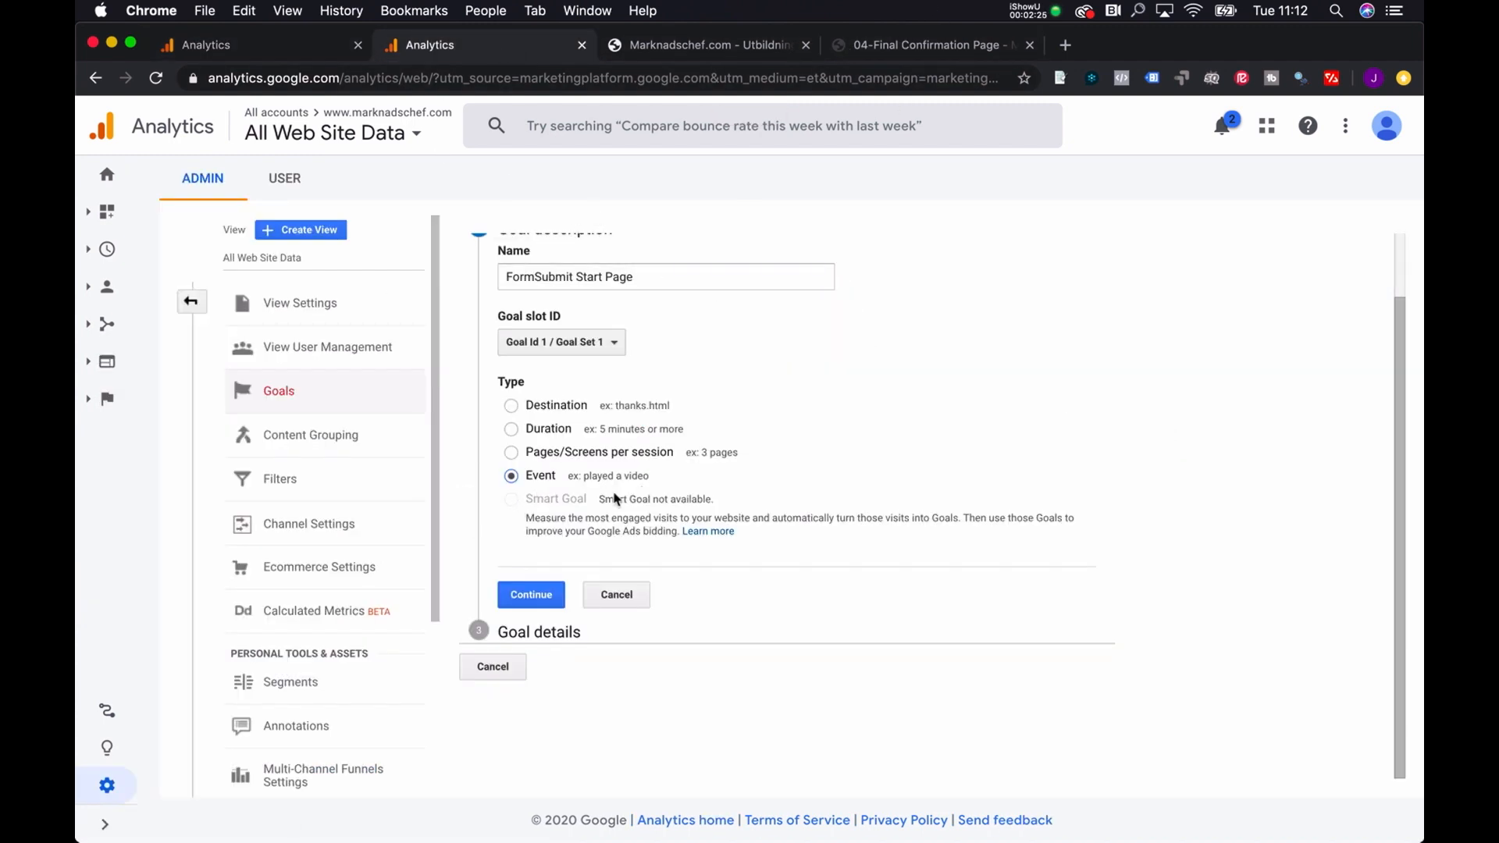
left_click(525, 597)
left_click(705, 47)
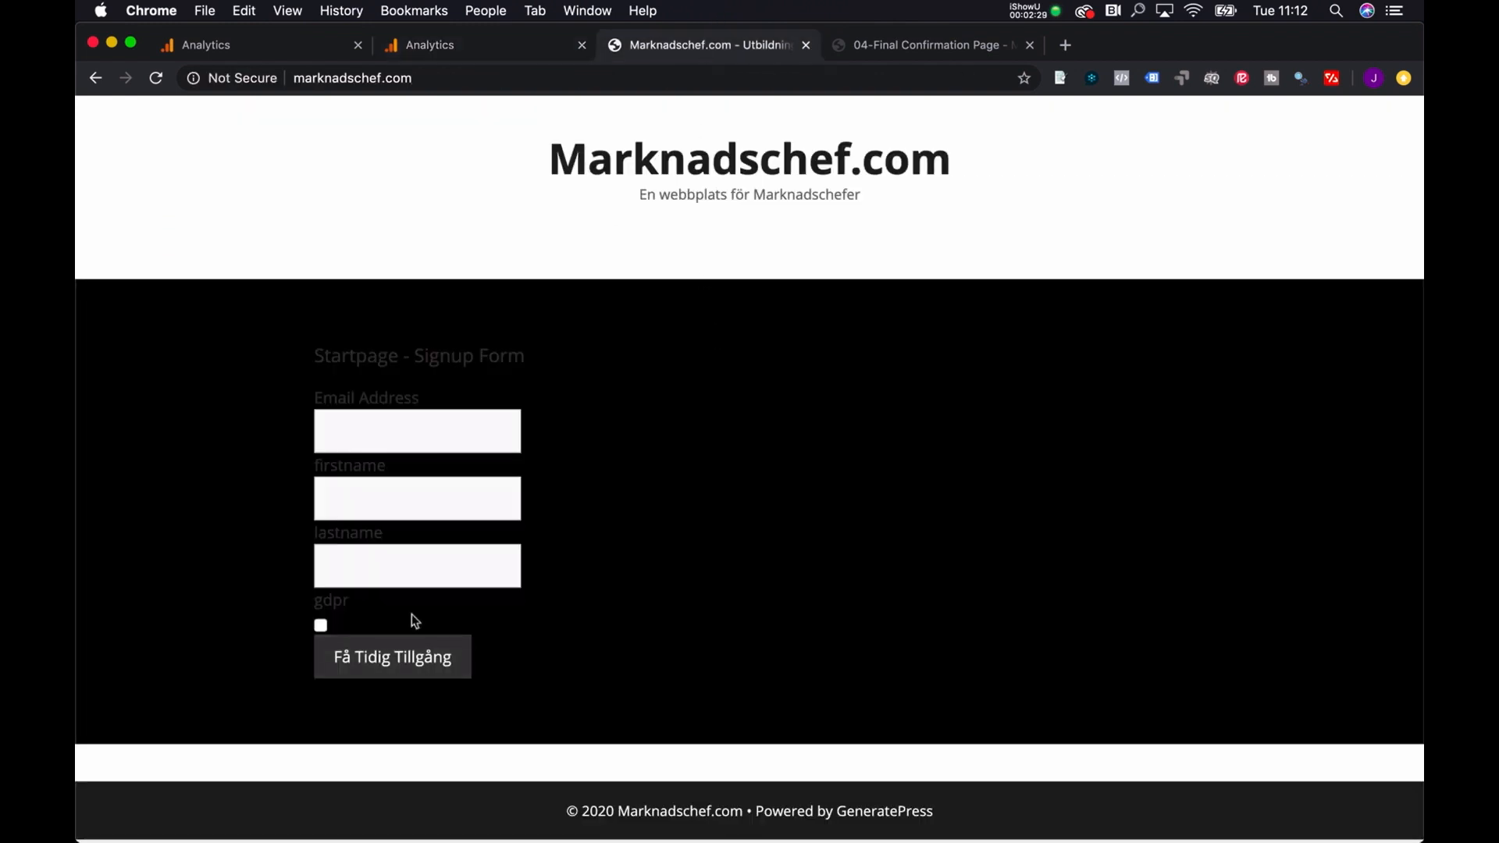
left_click(501, 54)
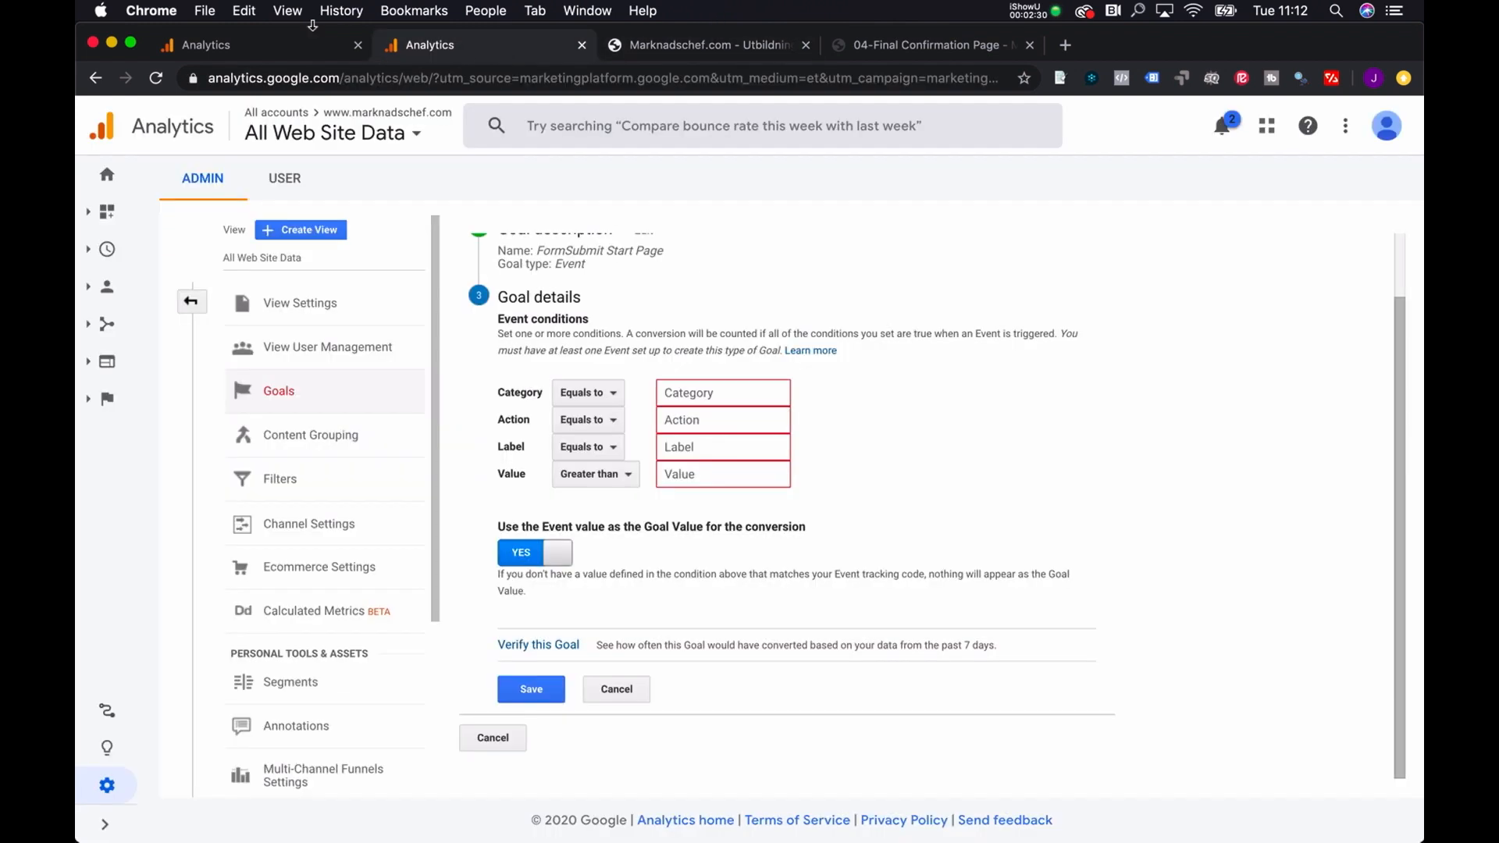
- Open the BtnClick event category from the Events Overview report and copy its name from the Top Events table
left_click(255, 36)
left_click(493, 36)
left_click(275, 45)
left_click_drag(757, 678, 698, 677)
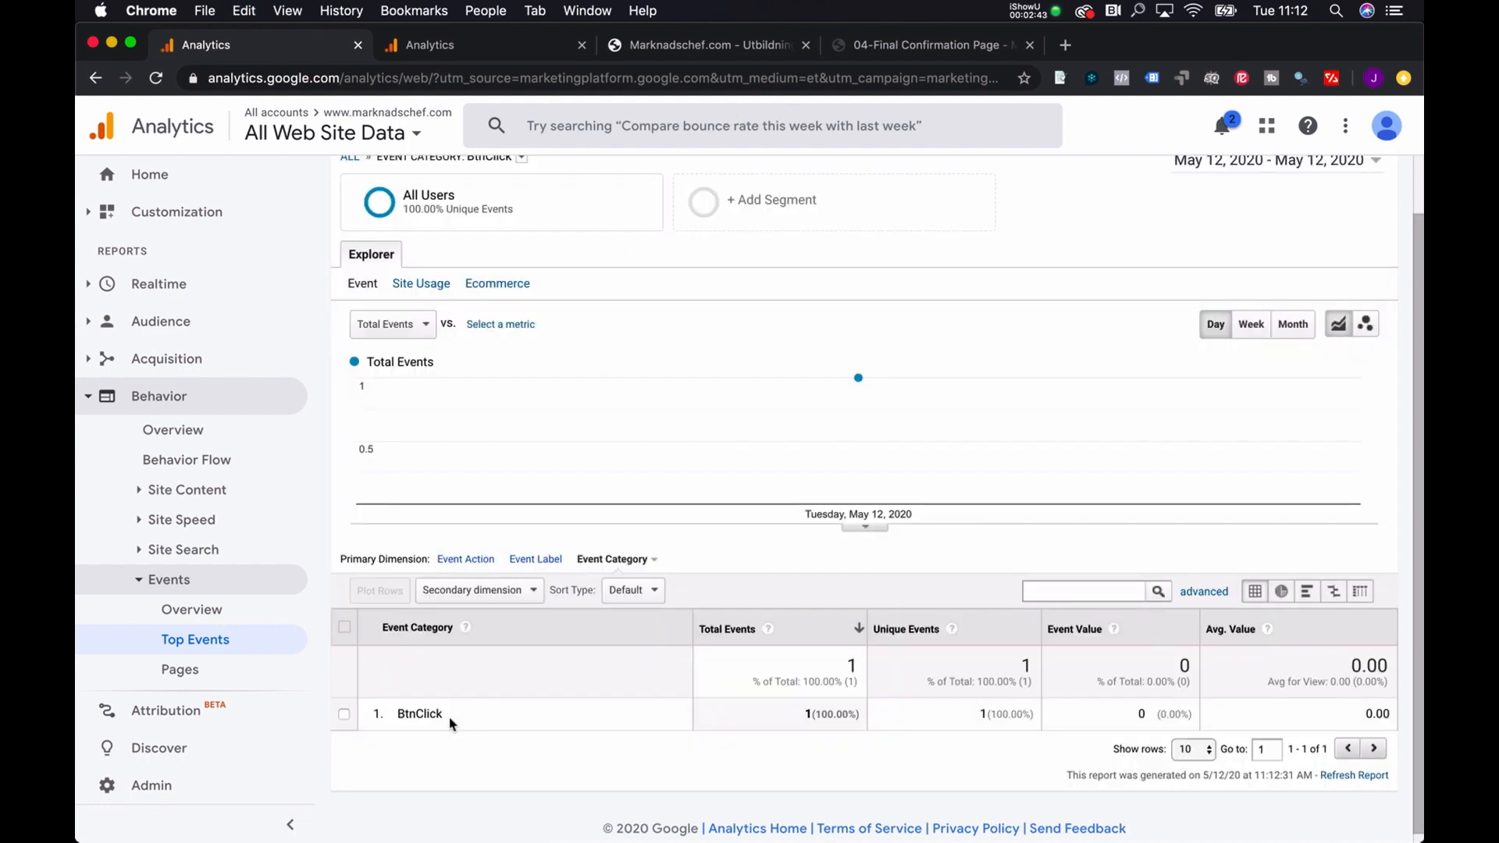
left_click_drag(457, 720, 399, 720)
key("super+c")
left_click(679, 47)
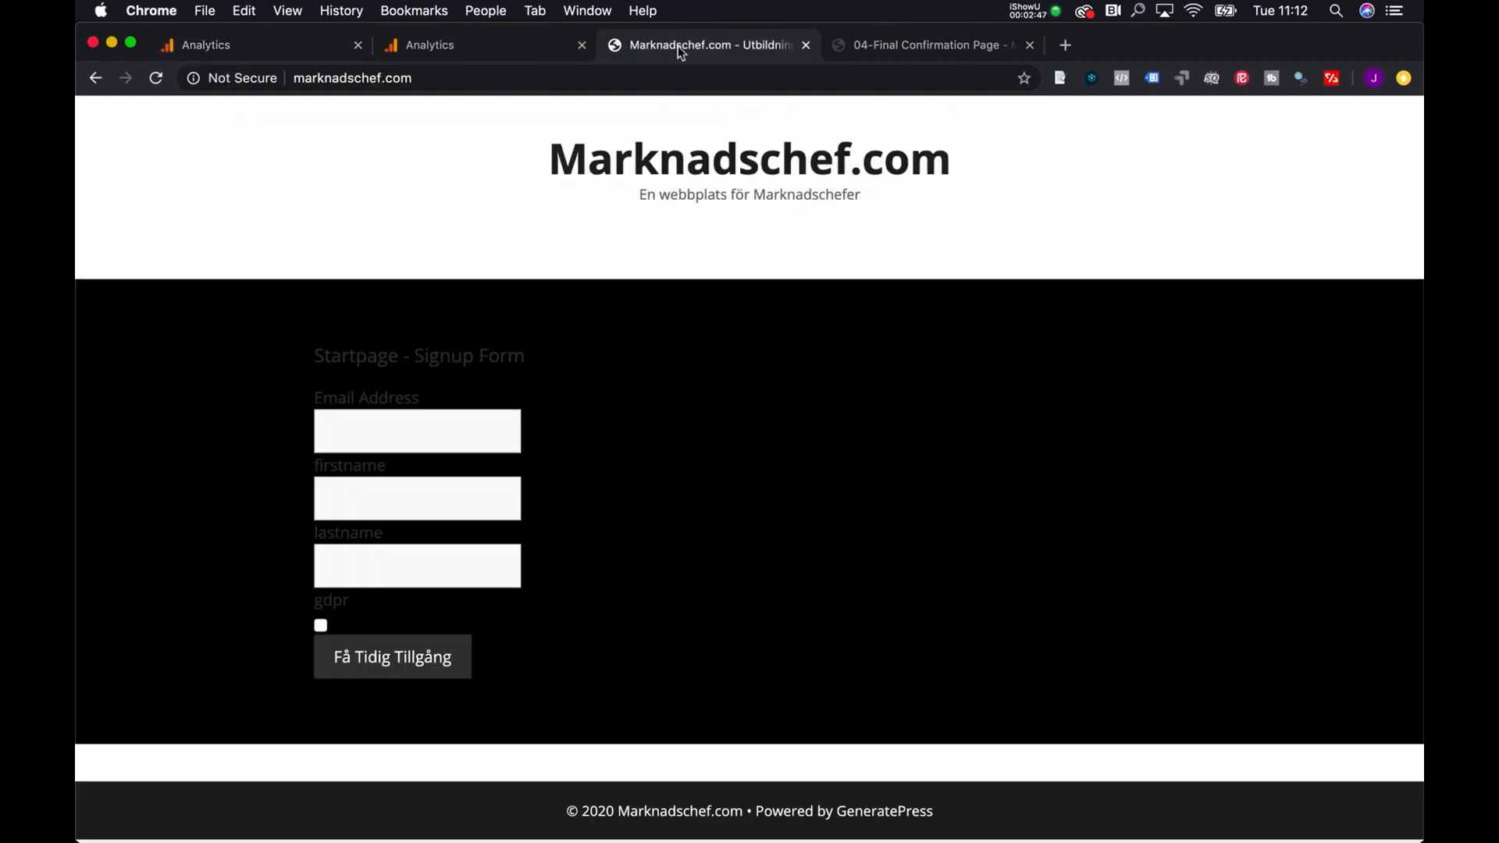
- Set the Category condition of the FormSubmit Start Page goal to the copied event category, BtnClick
left_click(508, 45)
left_click(711, 395)
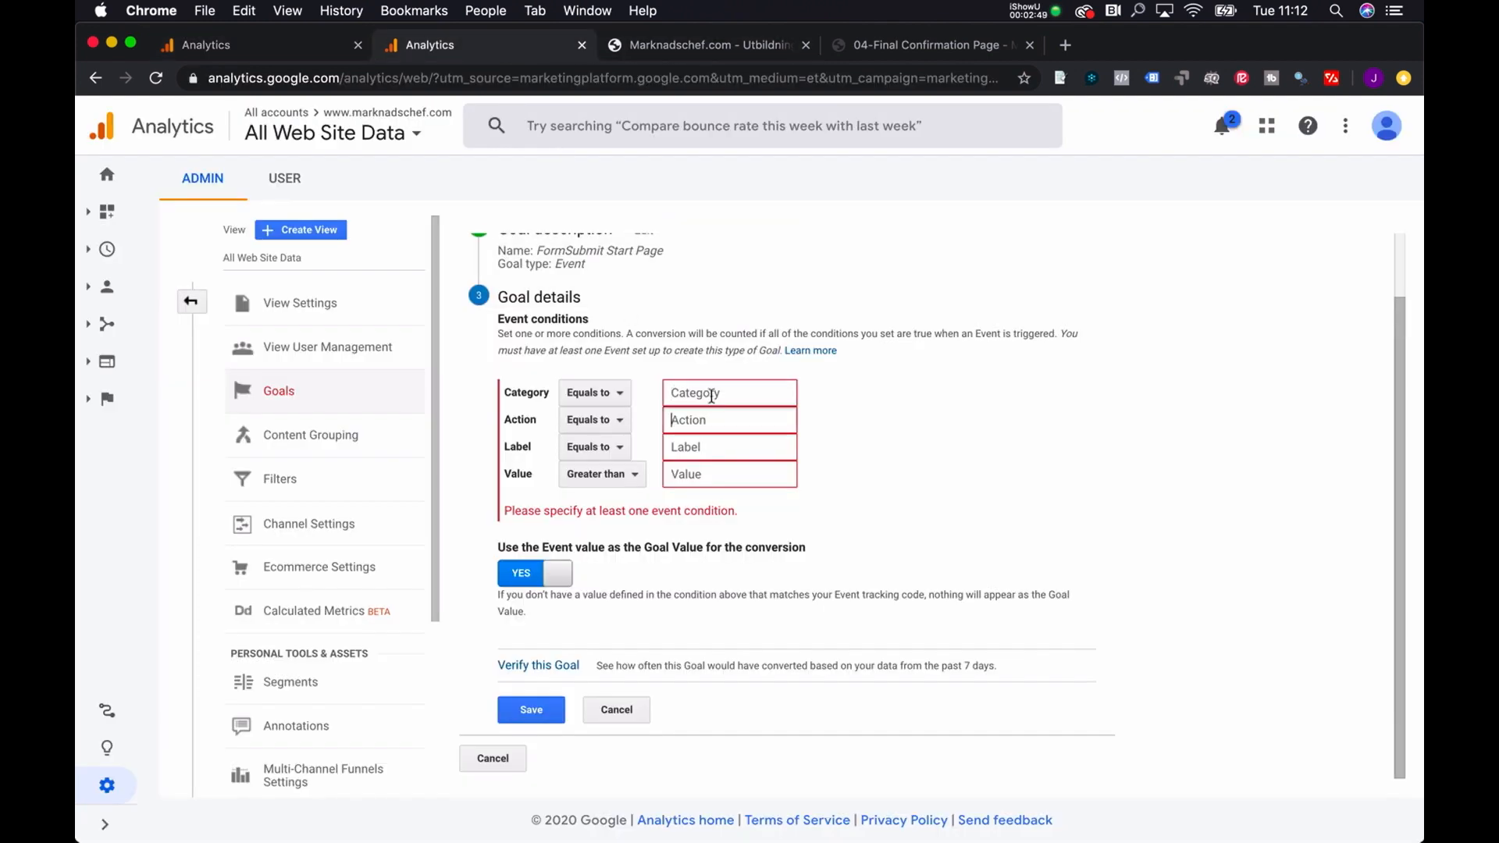
key("super+v")
- Copy the event action FormSubmit from the Top Events report into the goal's Action condition
left_click(767, 414)
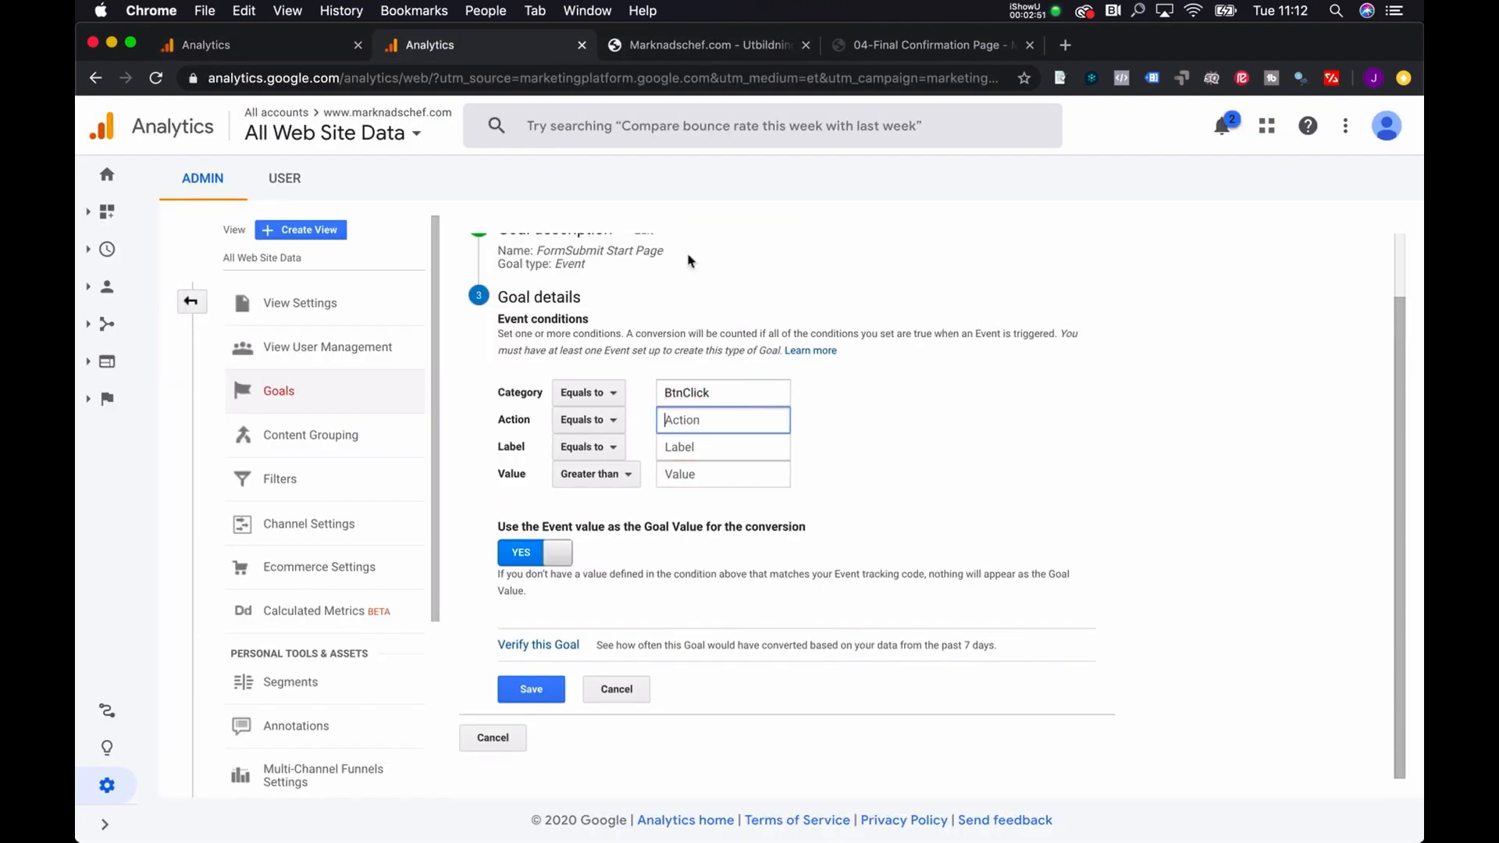
left_click(269, 53)
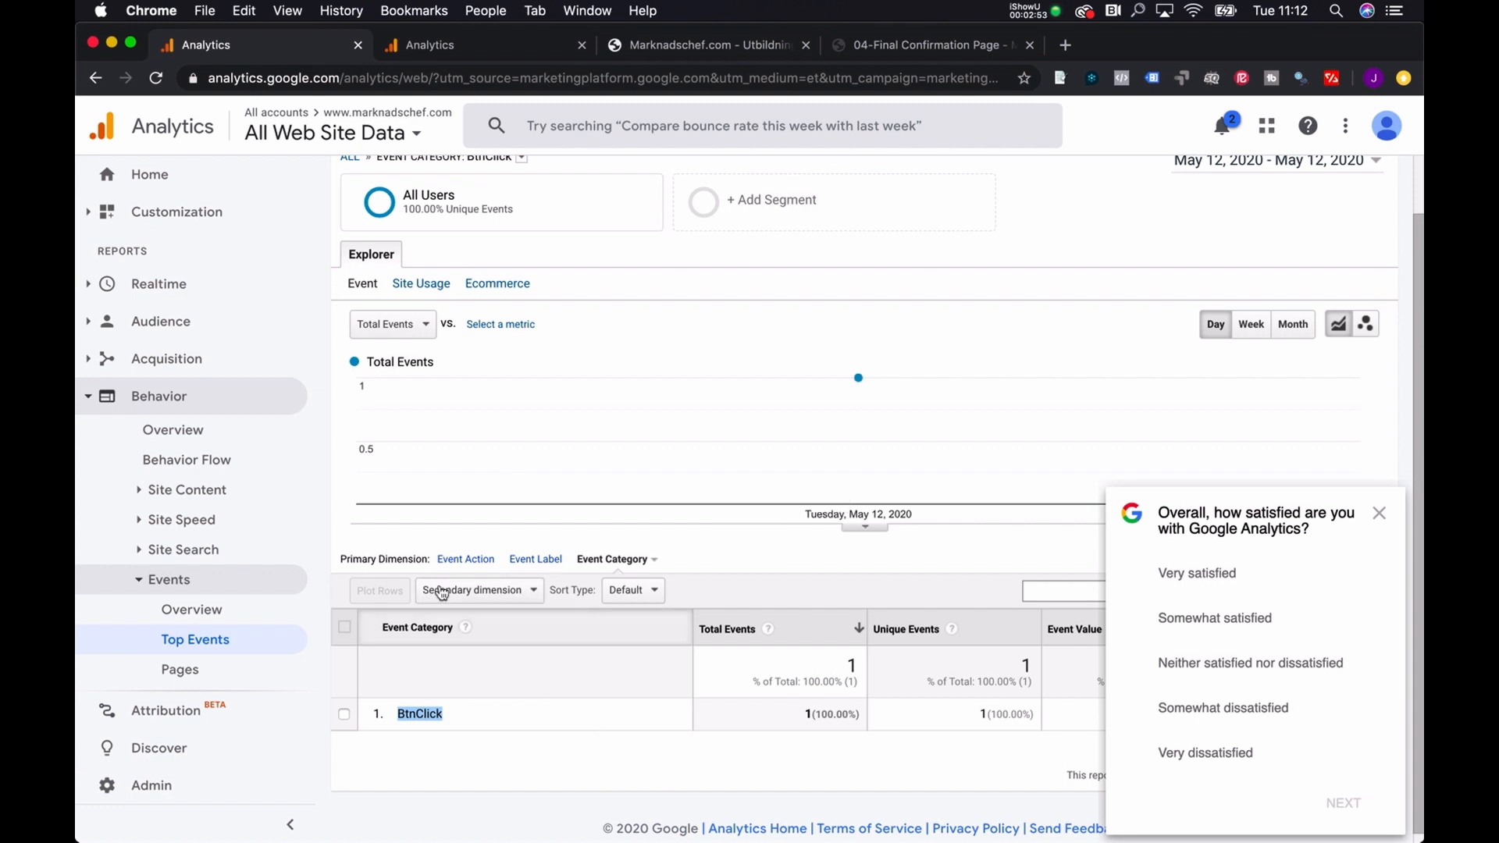
left_click(550, 561)
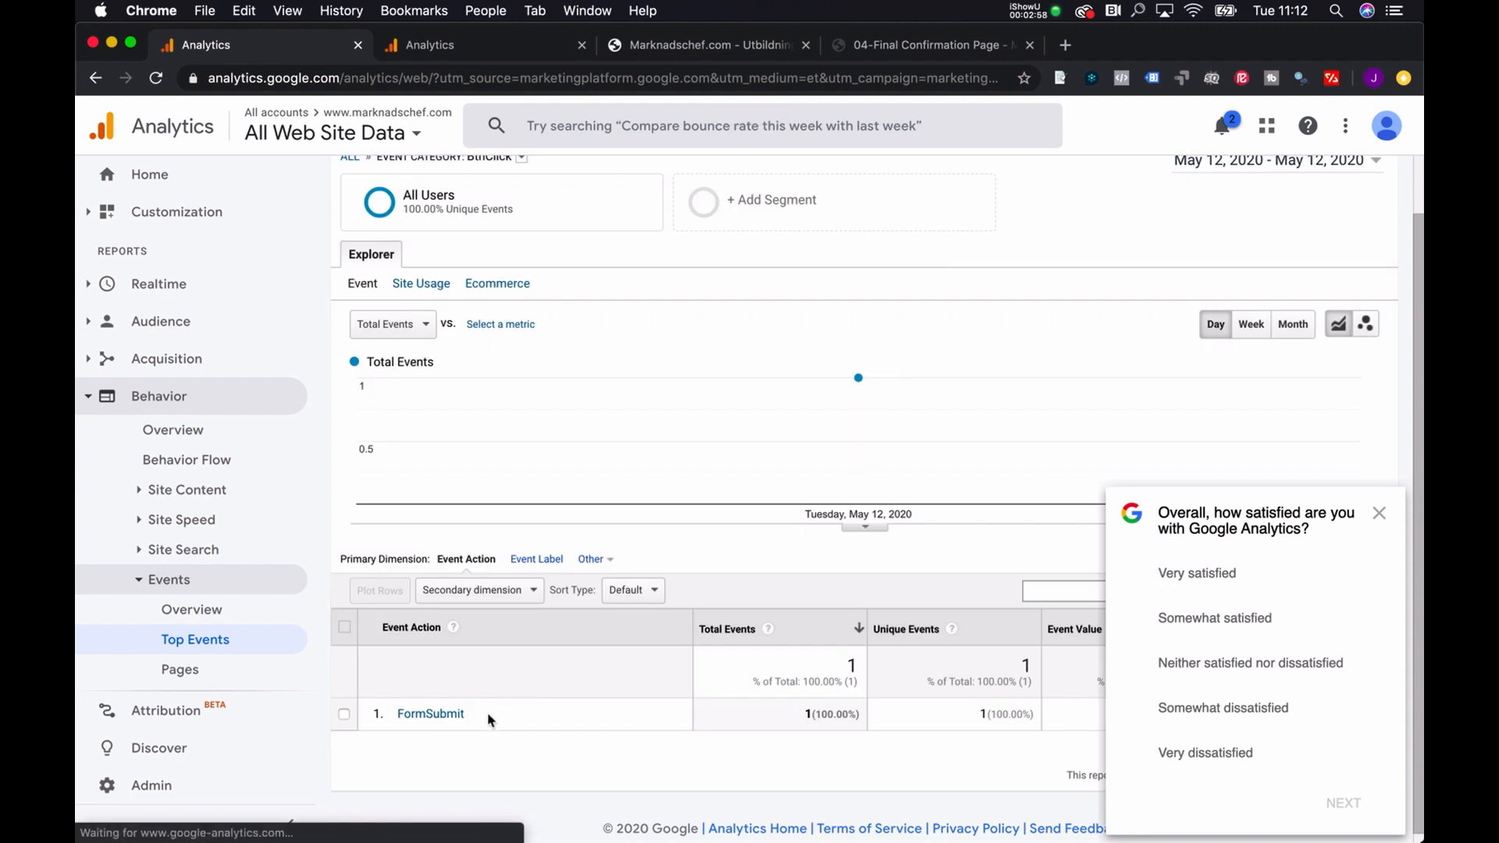
left_click_drag(466, 715, 401, 725)
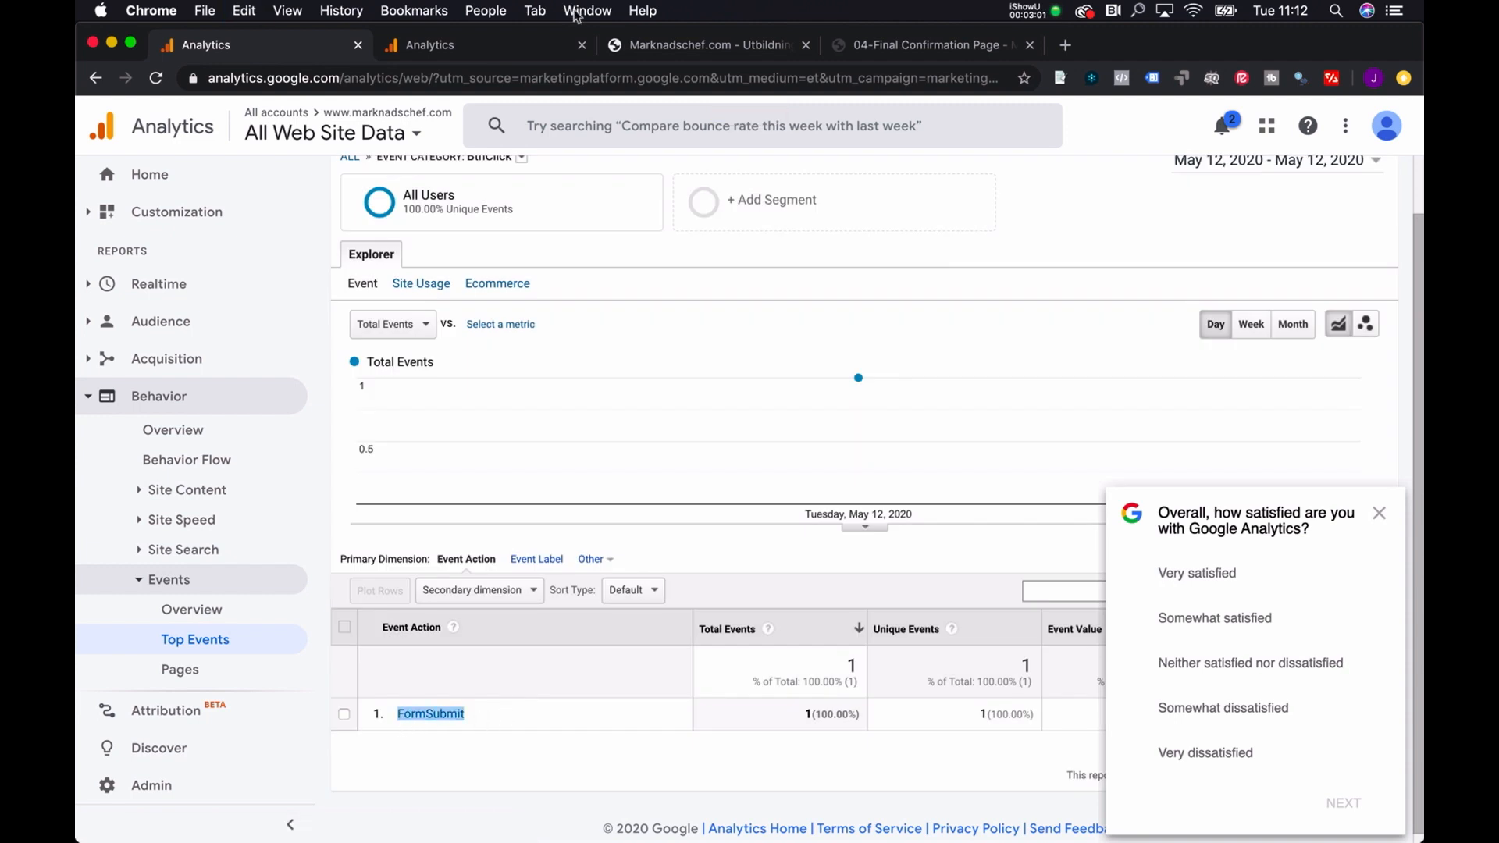
left_click(513, 45)
key("super+v")
- Check the Event Label in the Top Events report, dismissing the survey, and review the match options for the goal's Label condition
left_click(775, 449)
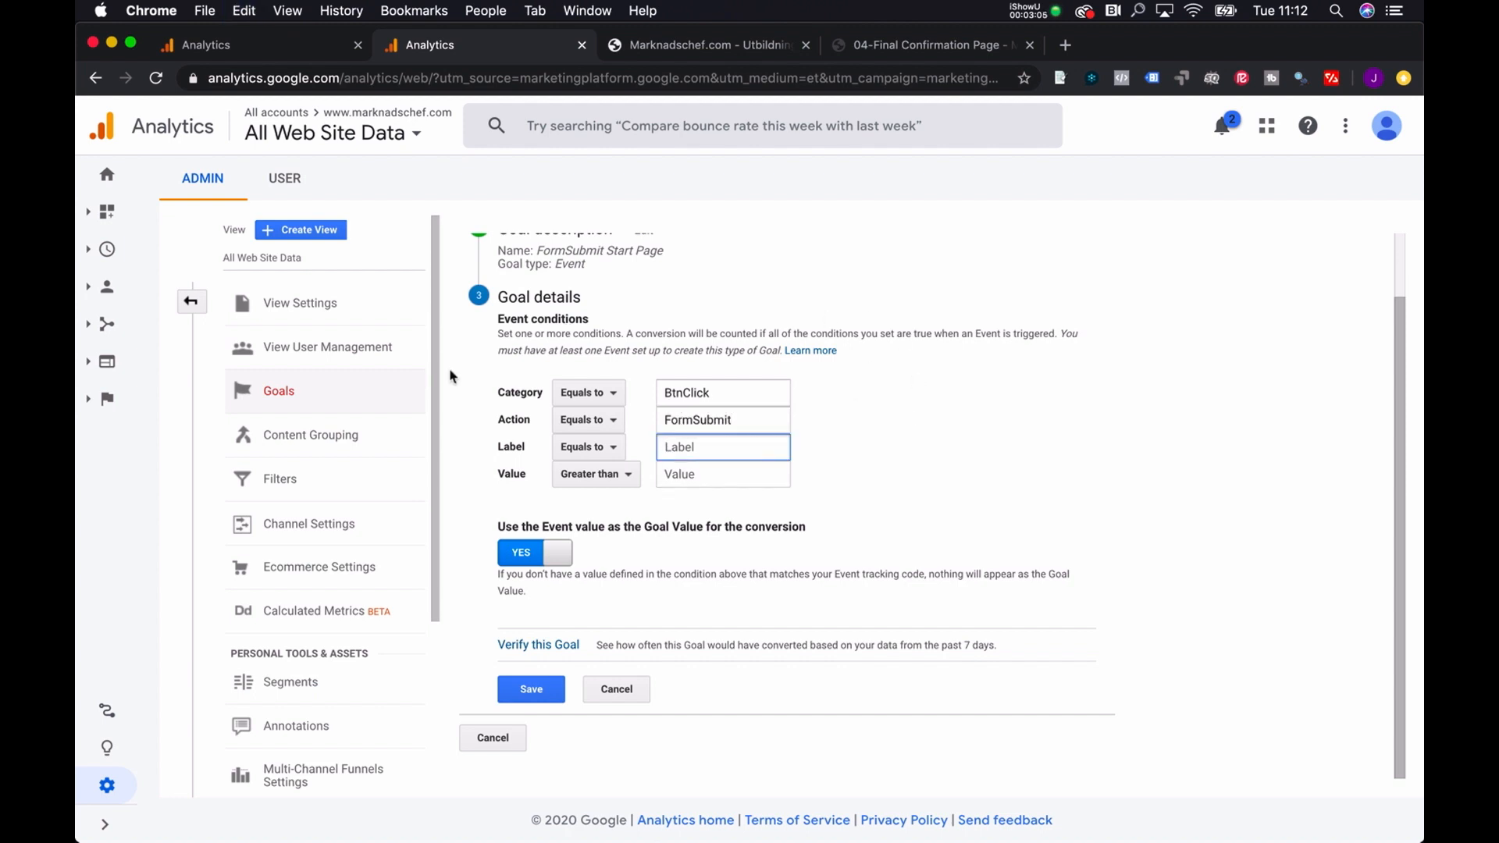
key("super+1")
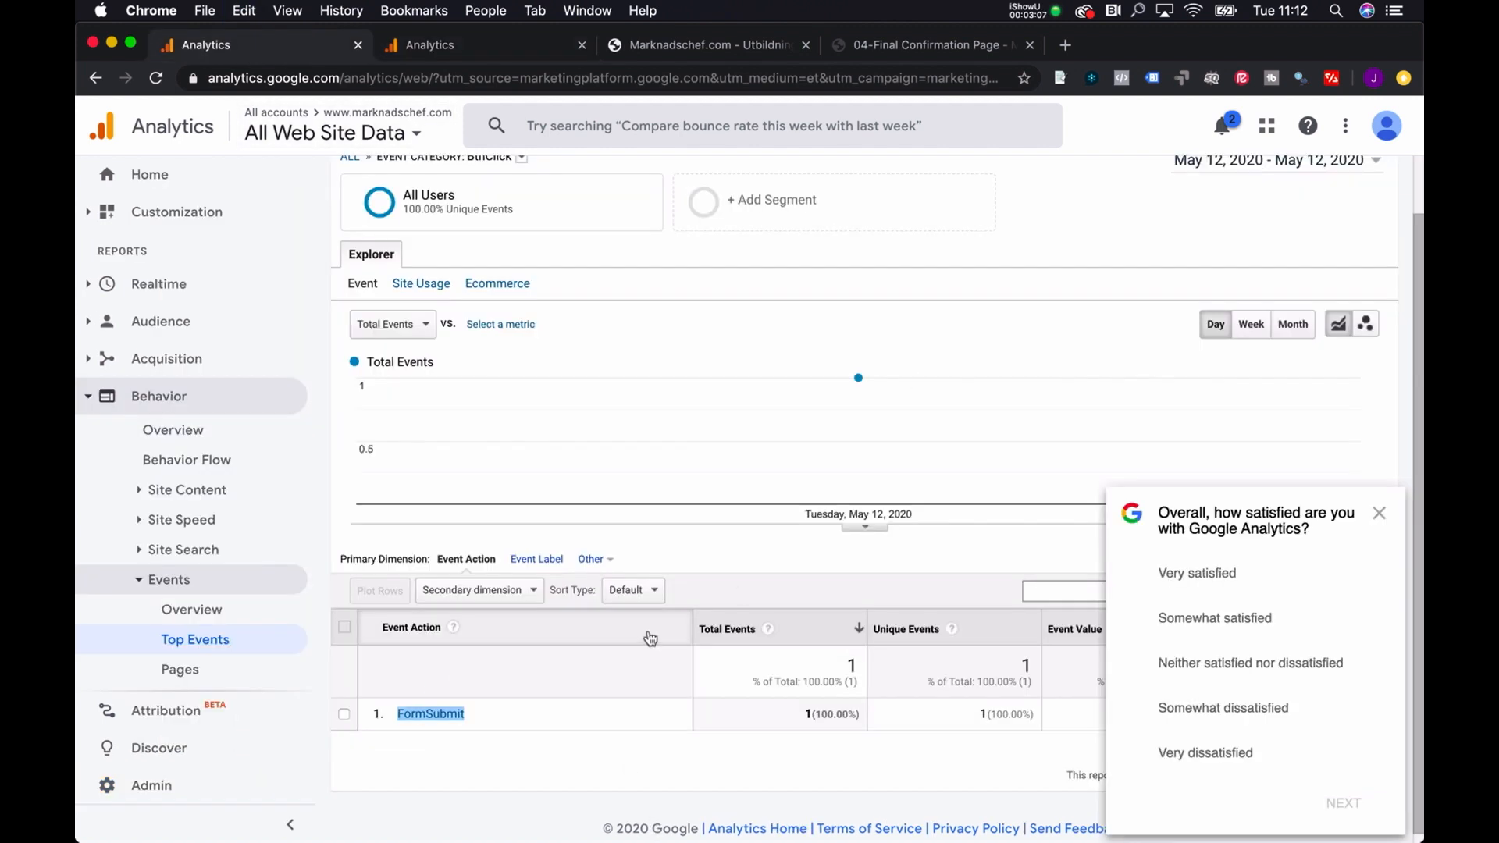
left_click(1379, 513)
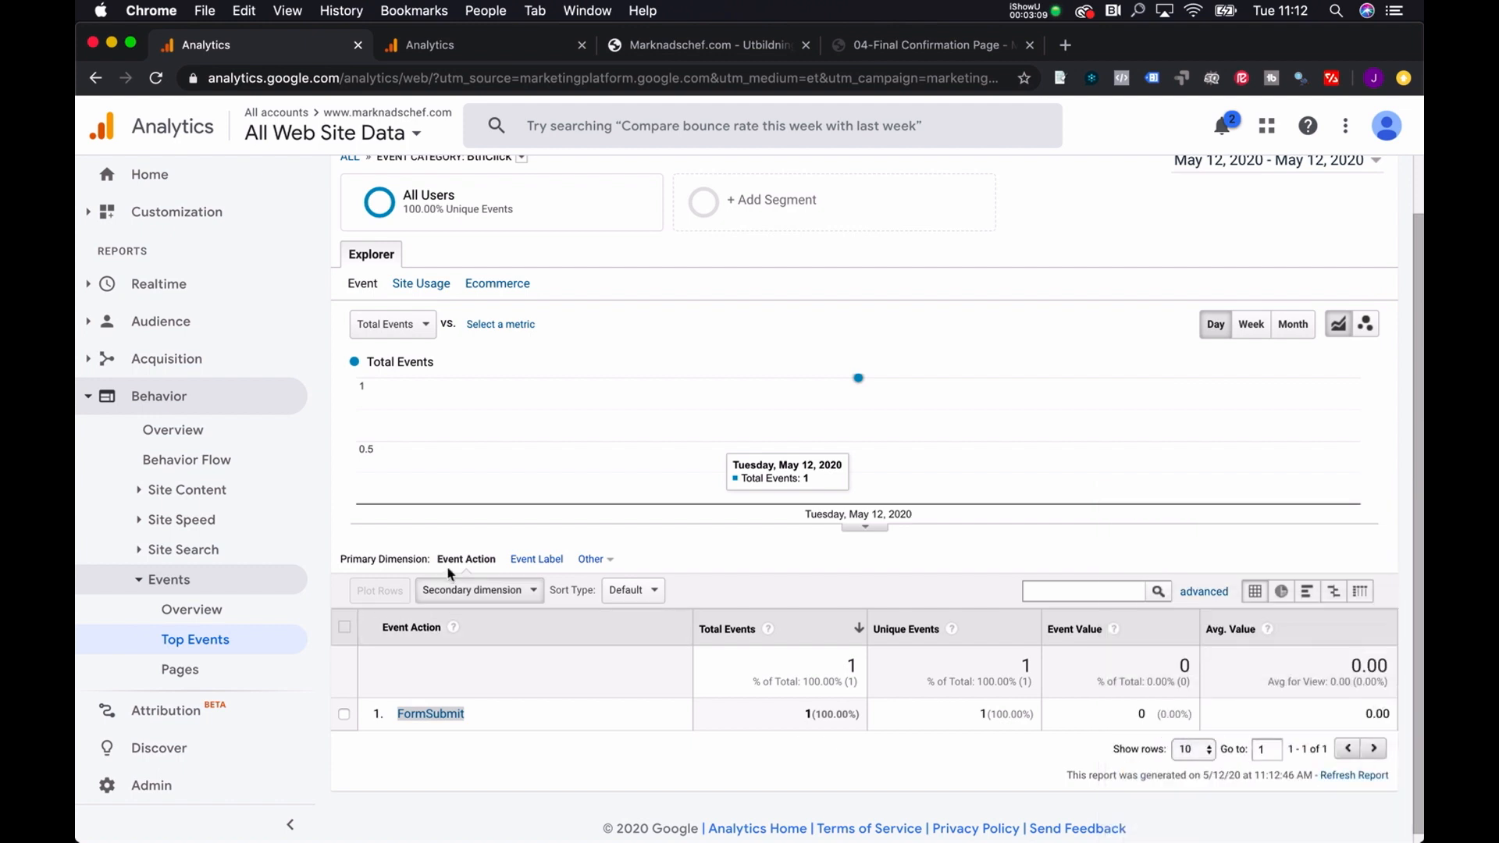
left_click(537, 559)
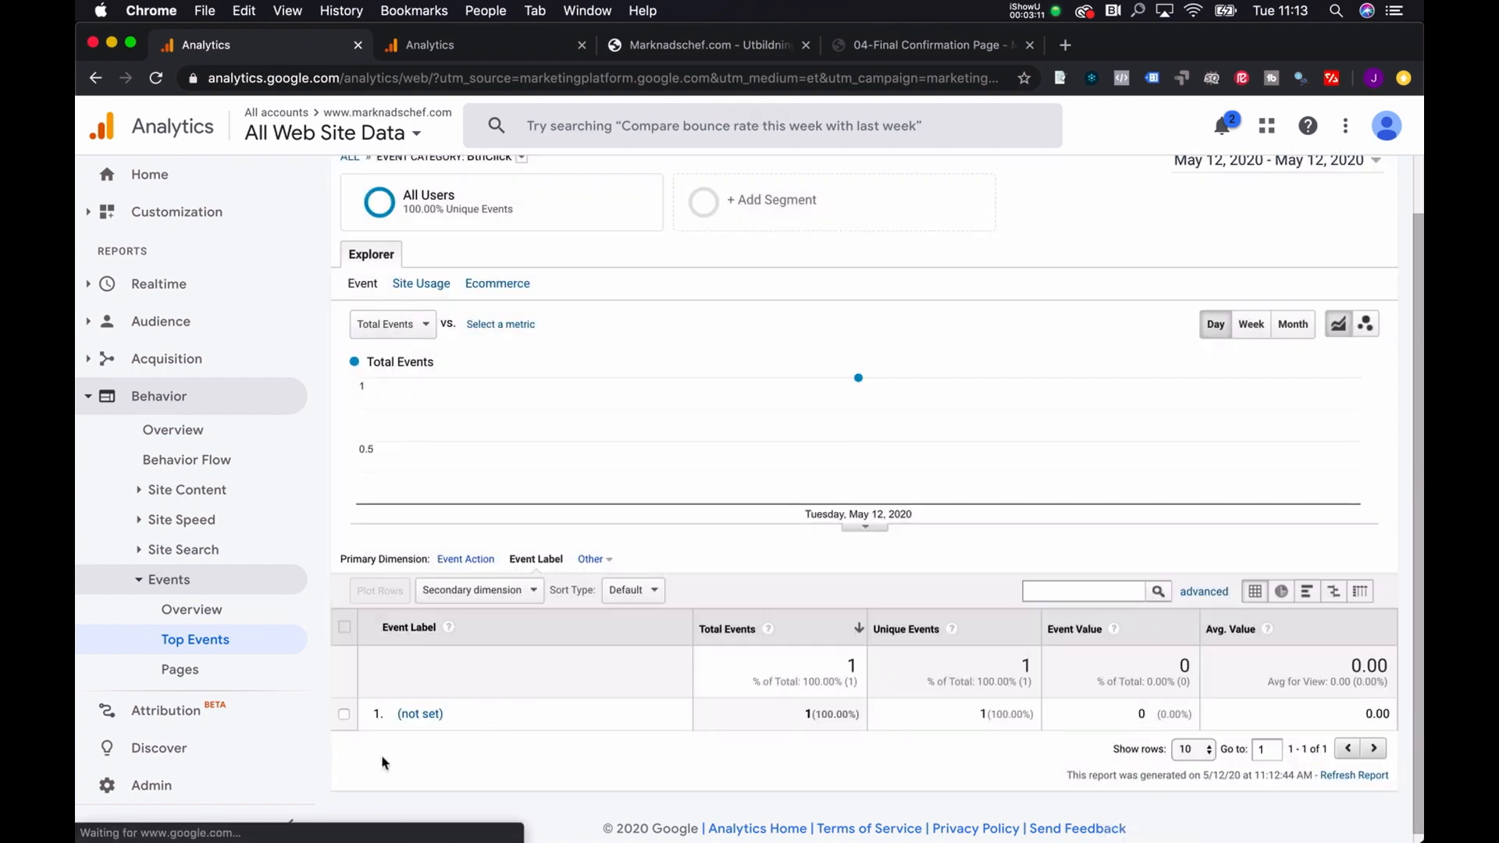
left_click(485, 46)
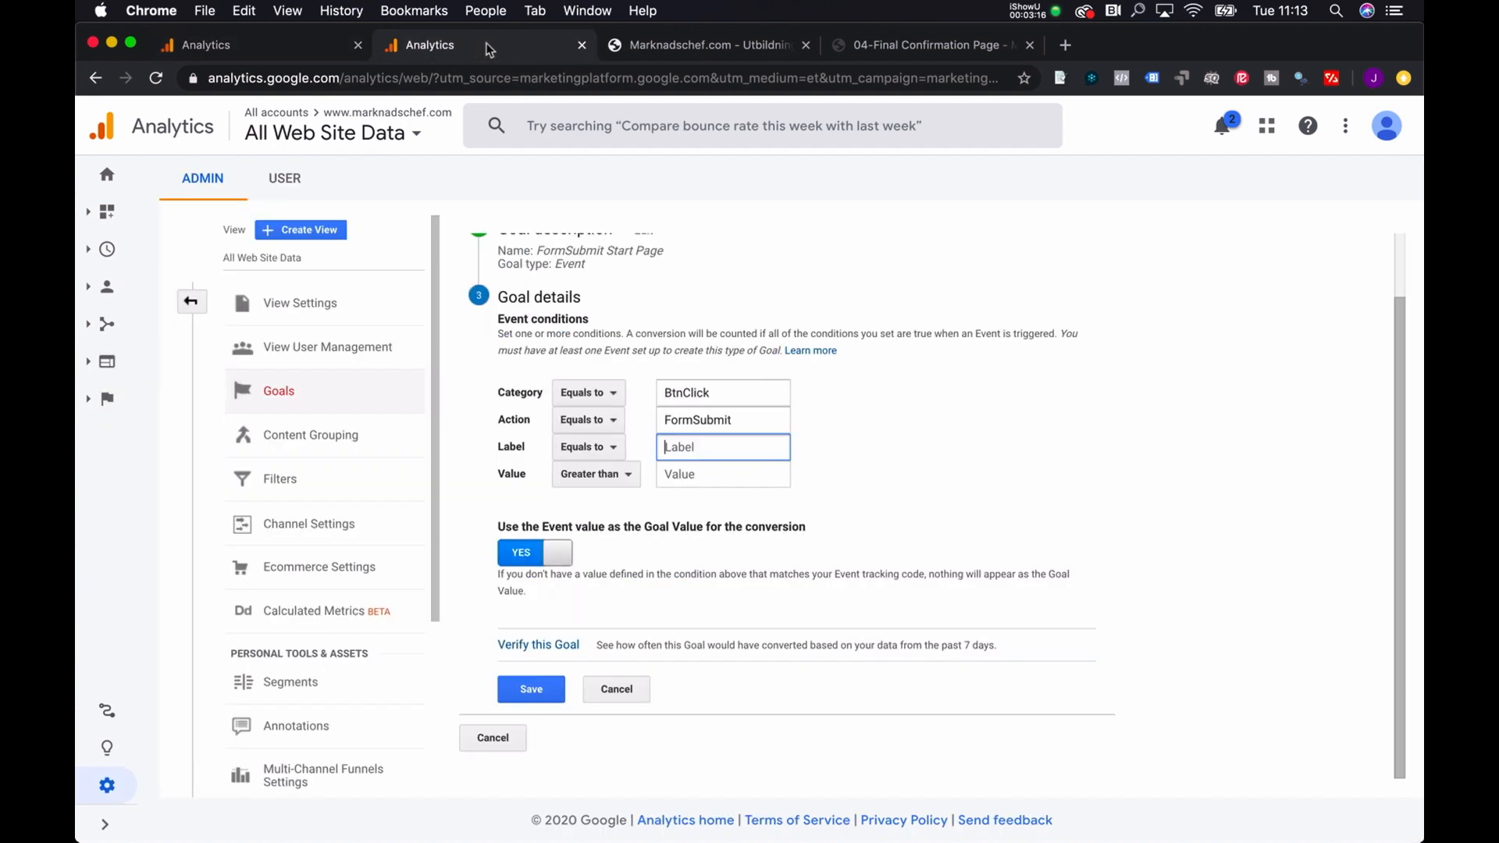
left_click(610, 450)
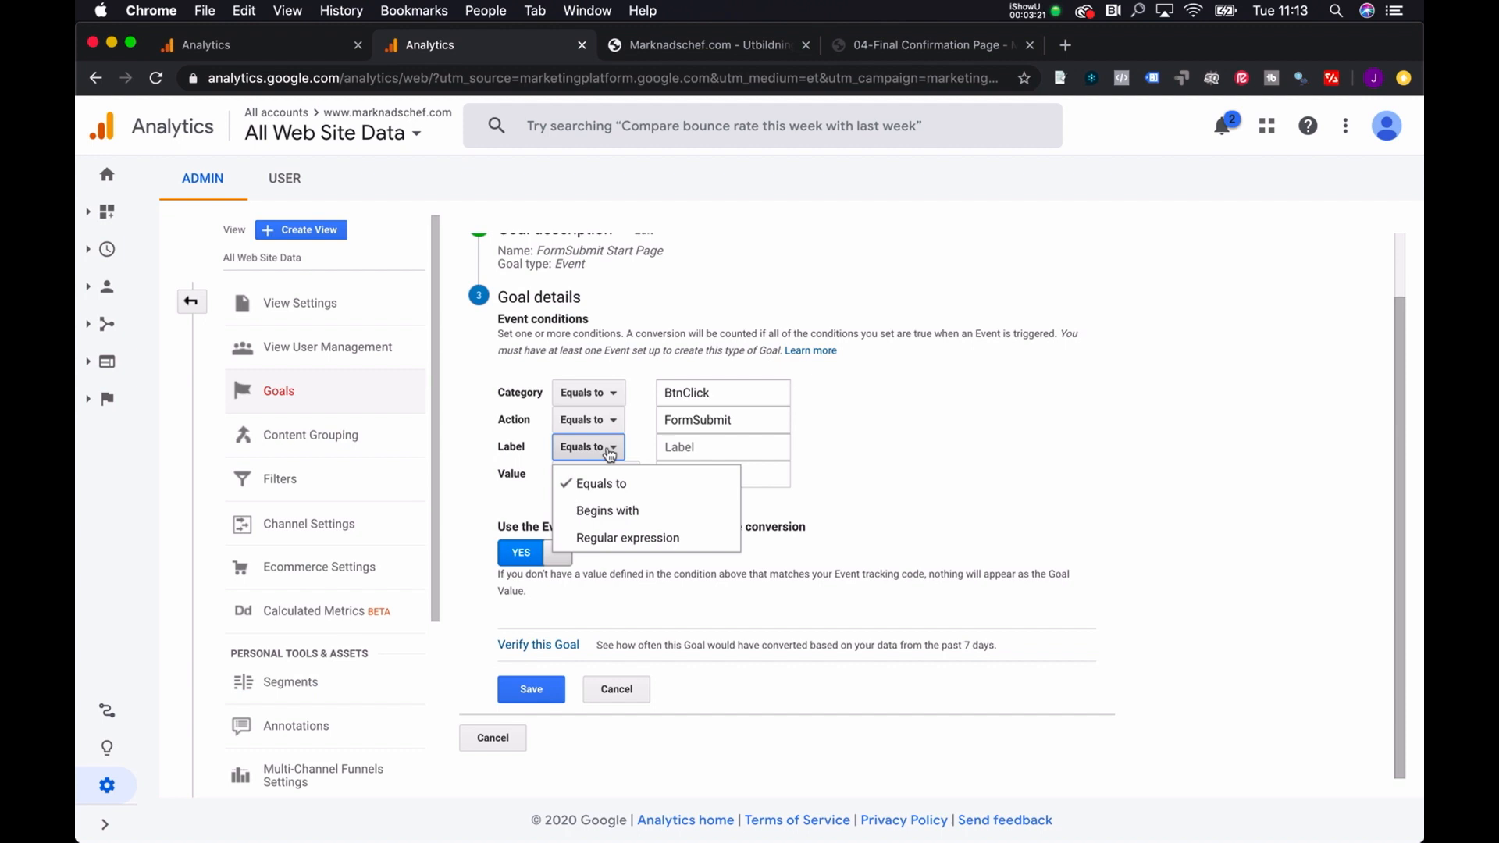
left_click(610, 453)
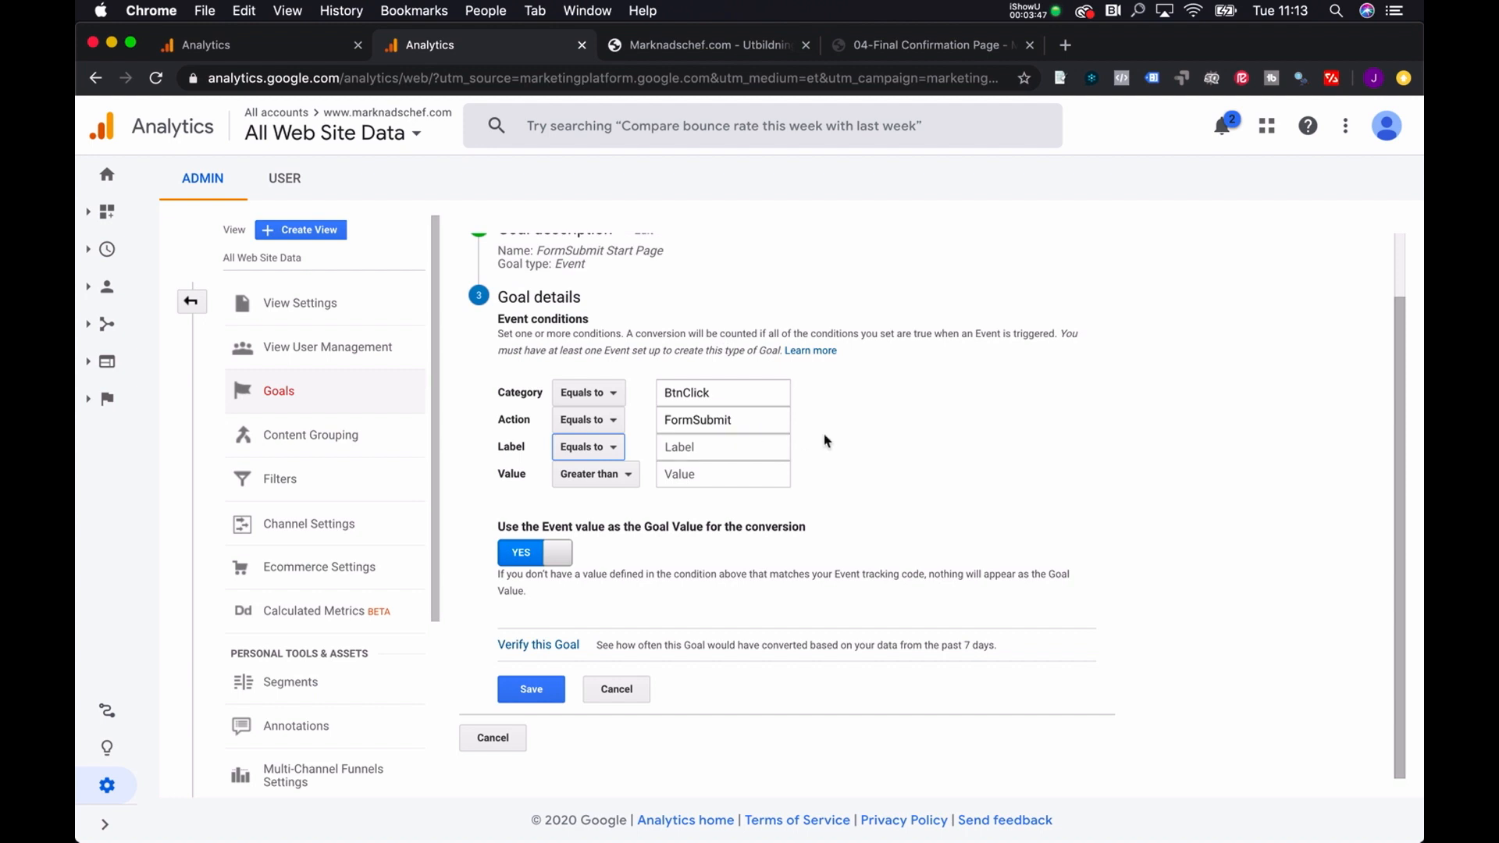
- Review the event conditions and save the FormSubmit Start Page goal with the label and value left empty
scroll(828, 441, "up", 2)
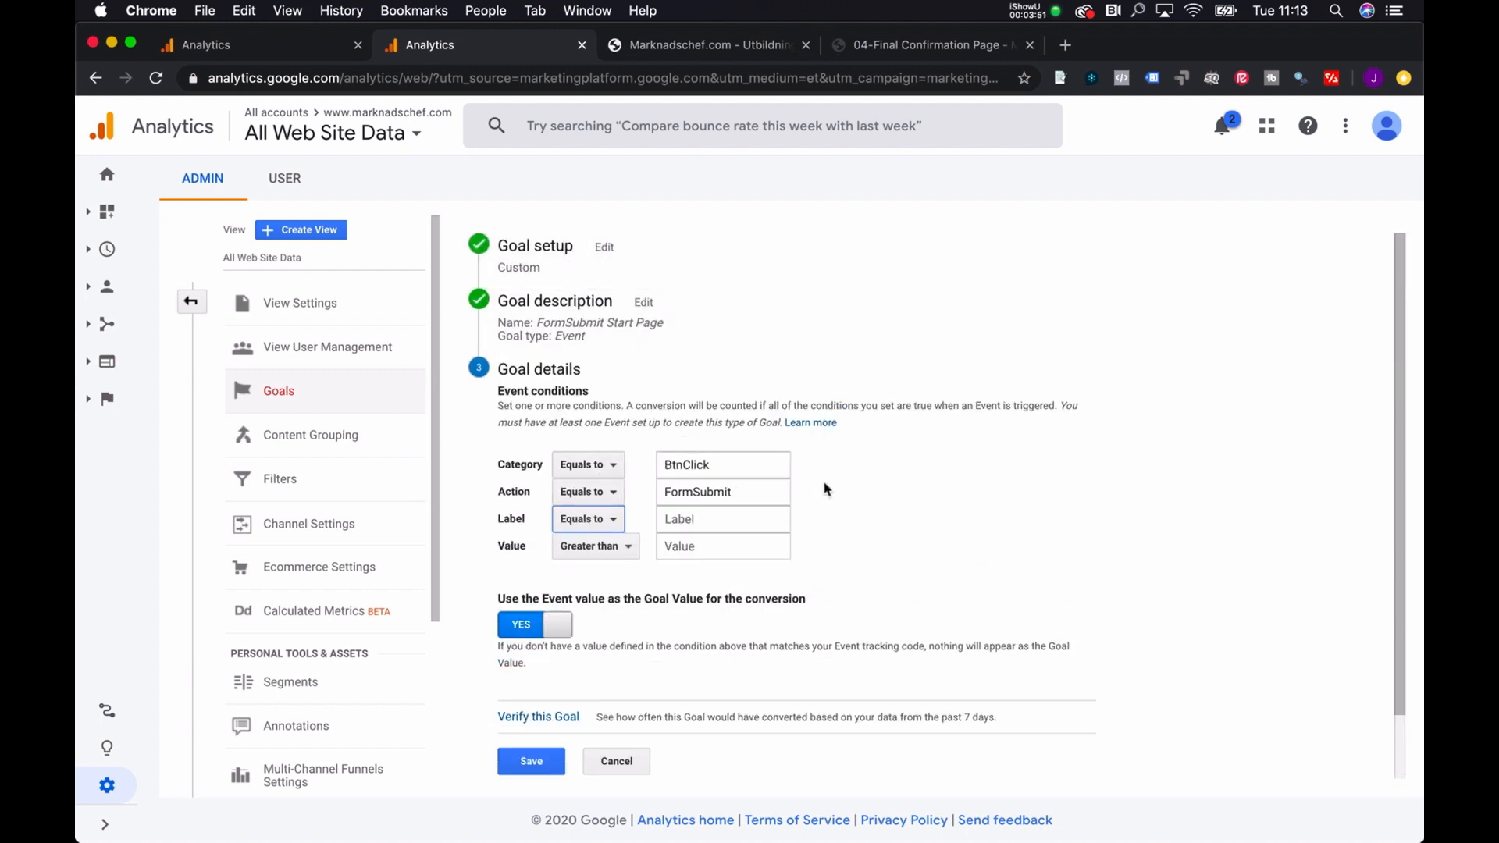
scroll(900, 607, "down", 2)
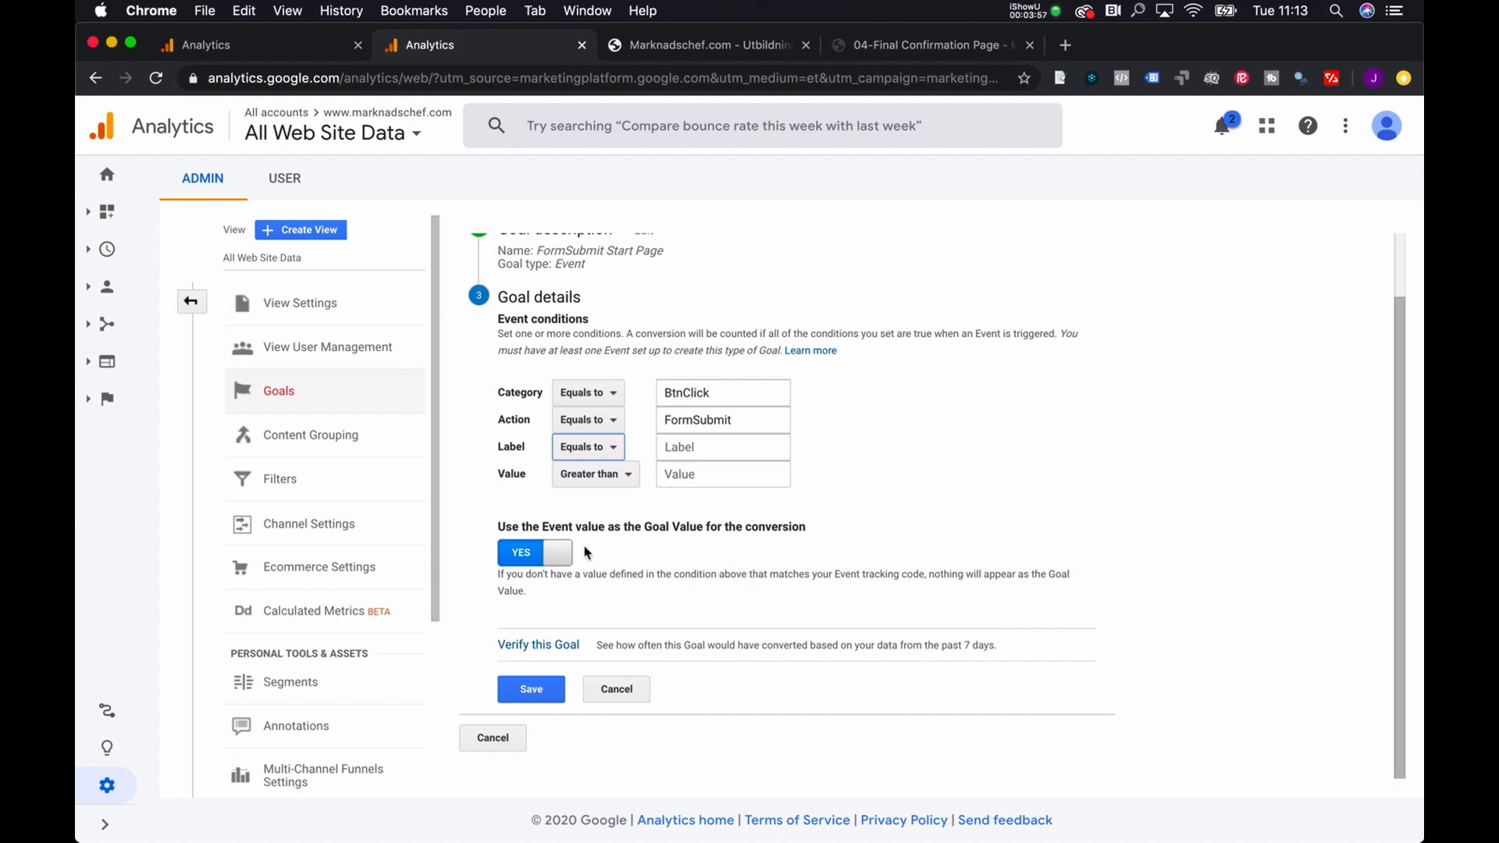
left_click(534, 691)
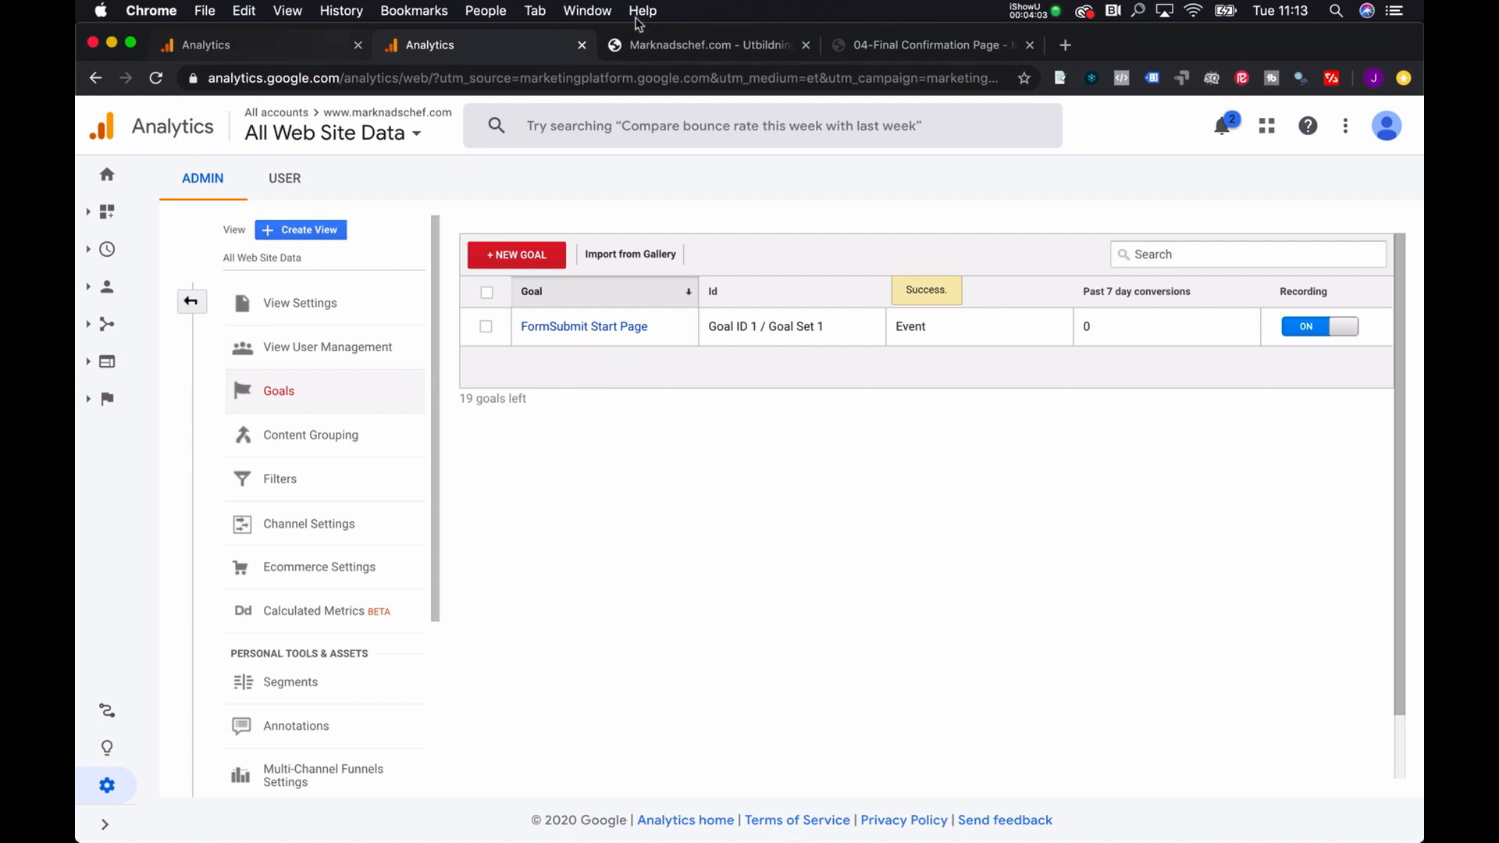
- Check the start page's signup form and the final confirmation page's URL path, and return to the goals list
left_click(681, 45)
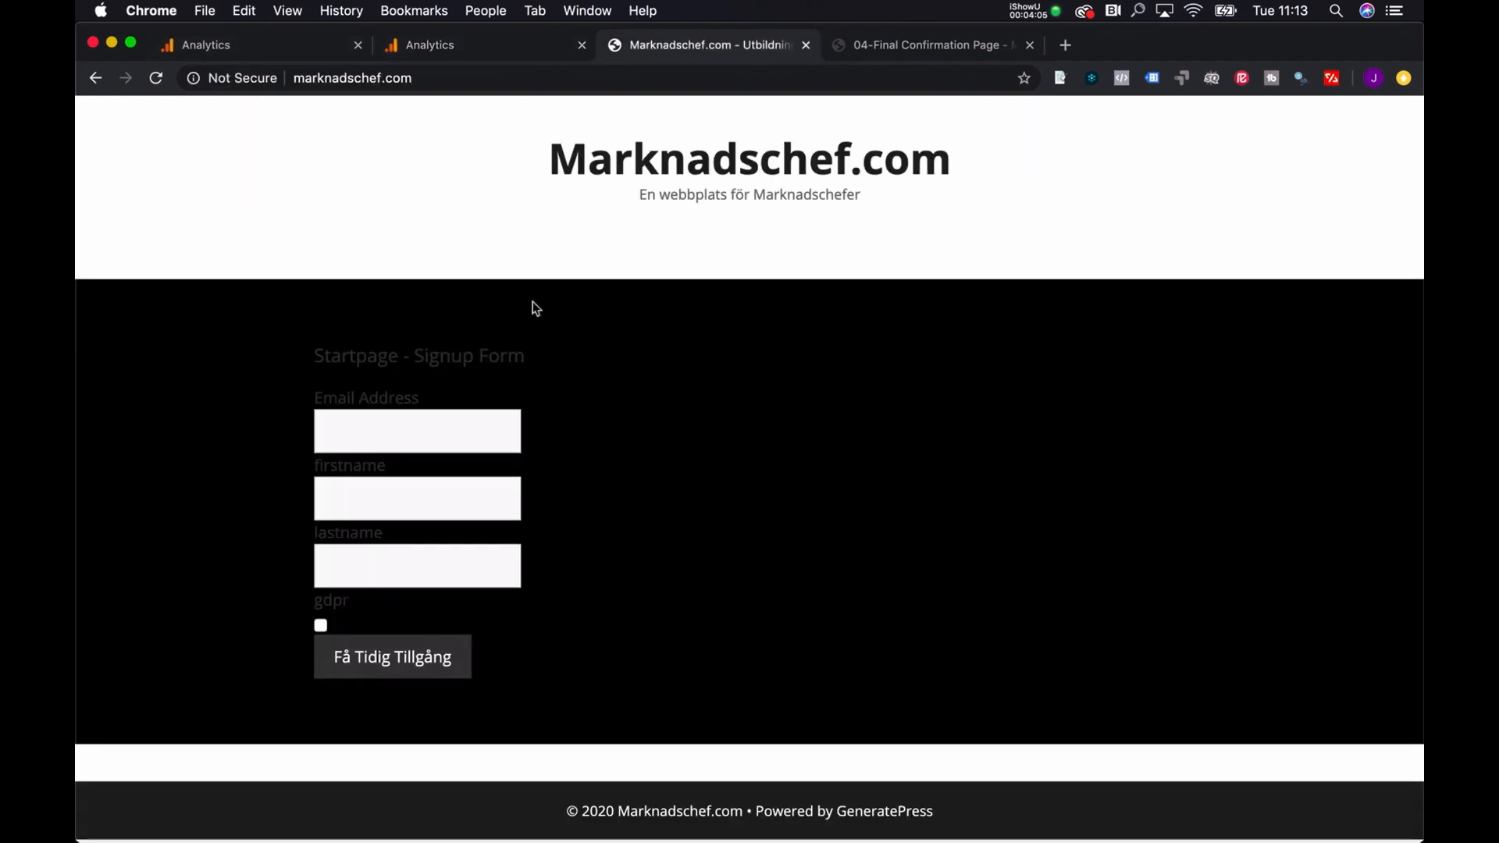
left_click(448, 40)
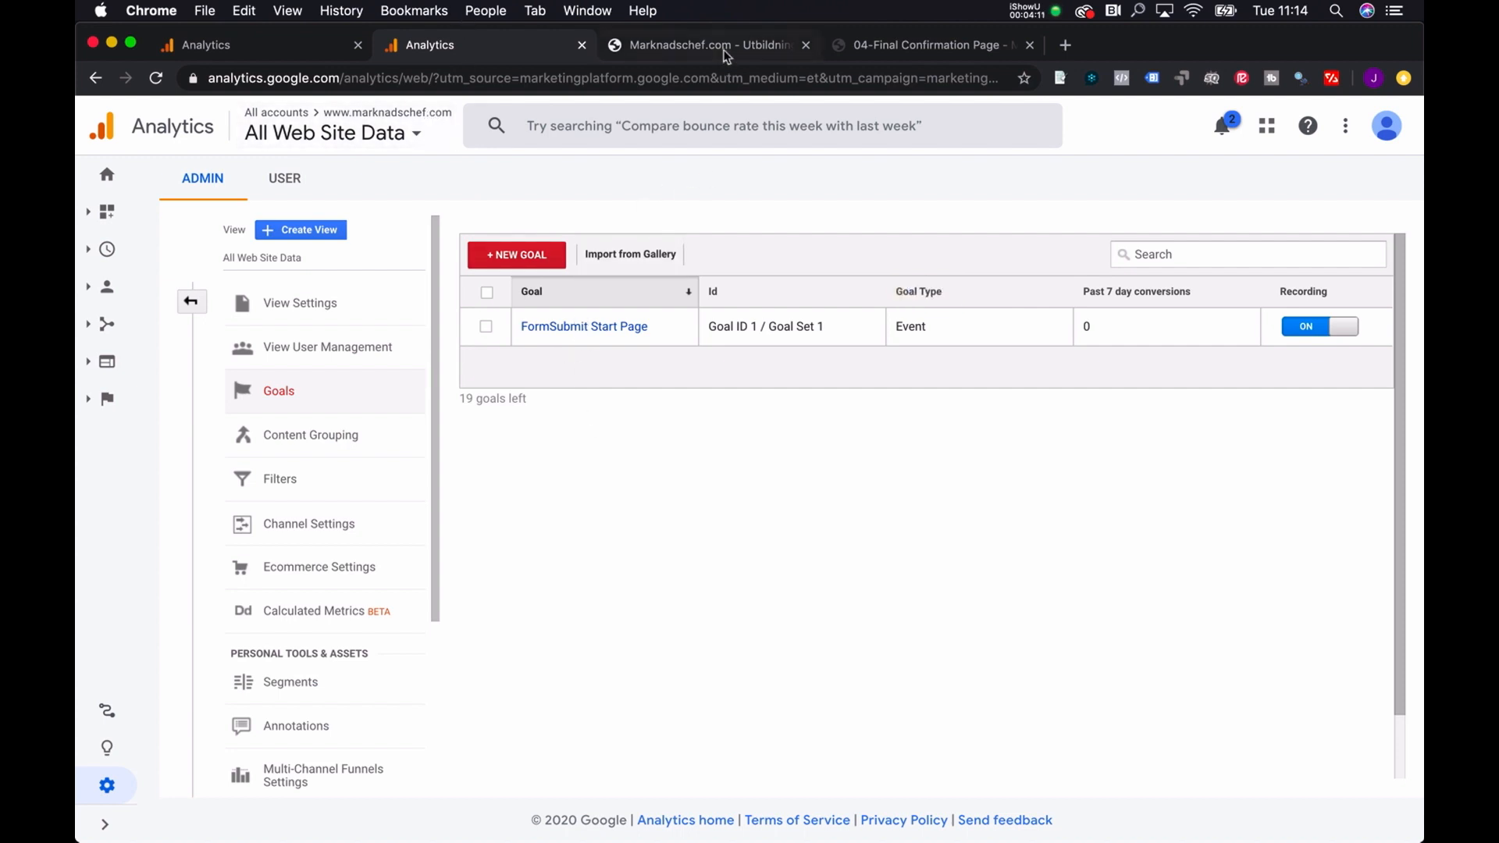
left_click(889, 44)
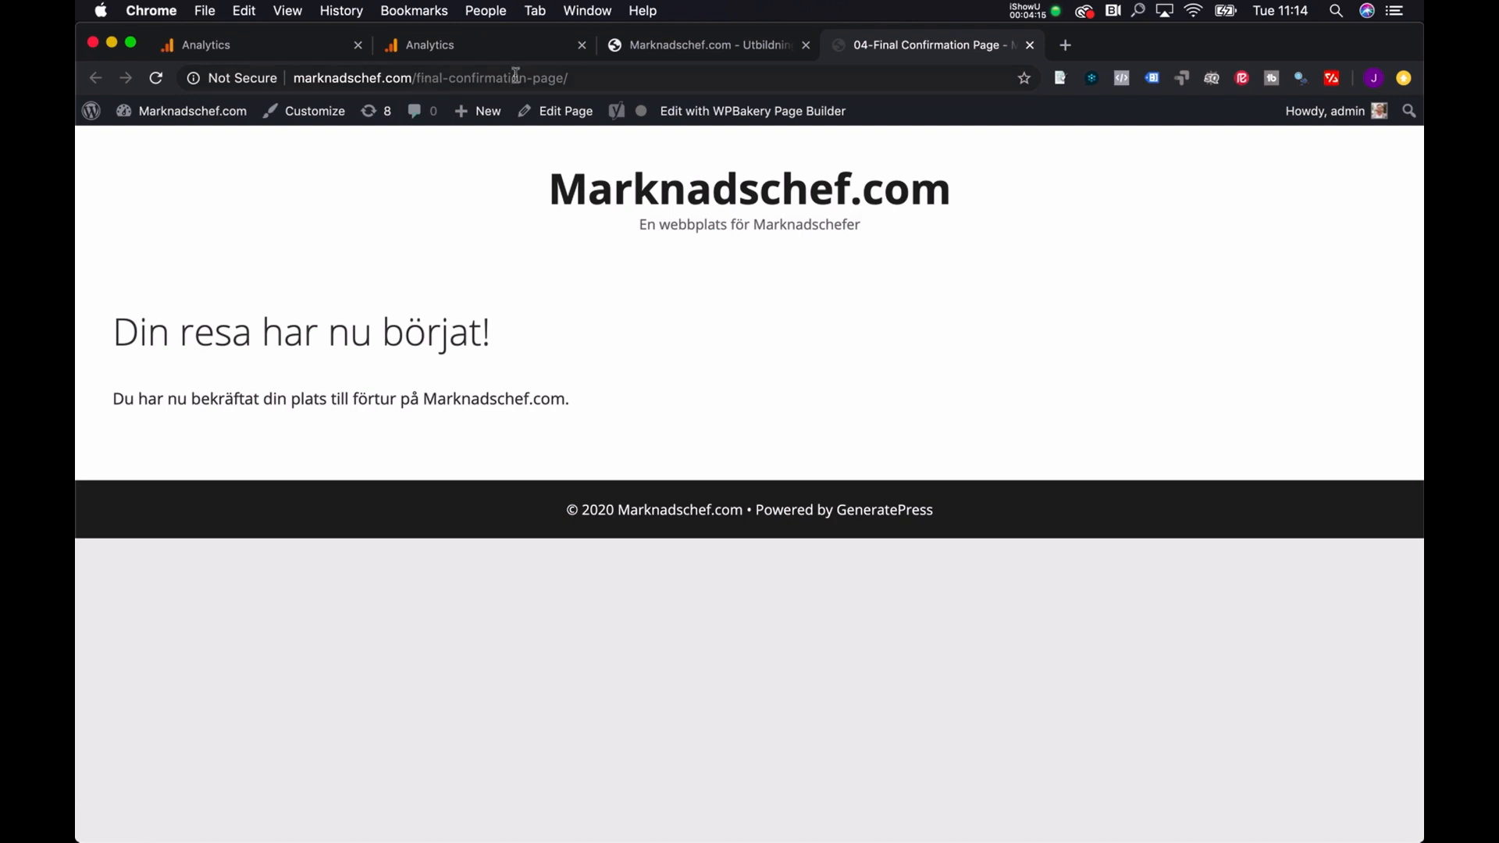
left_click(568, 72)
left_click(562, 78)
left_click_drag(562, 78, 420, 81)
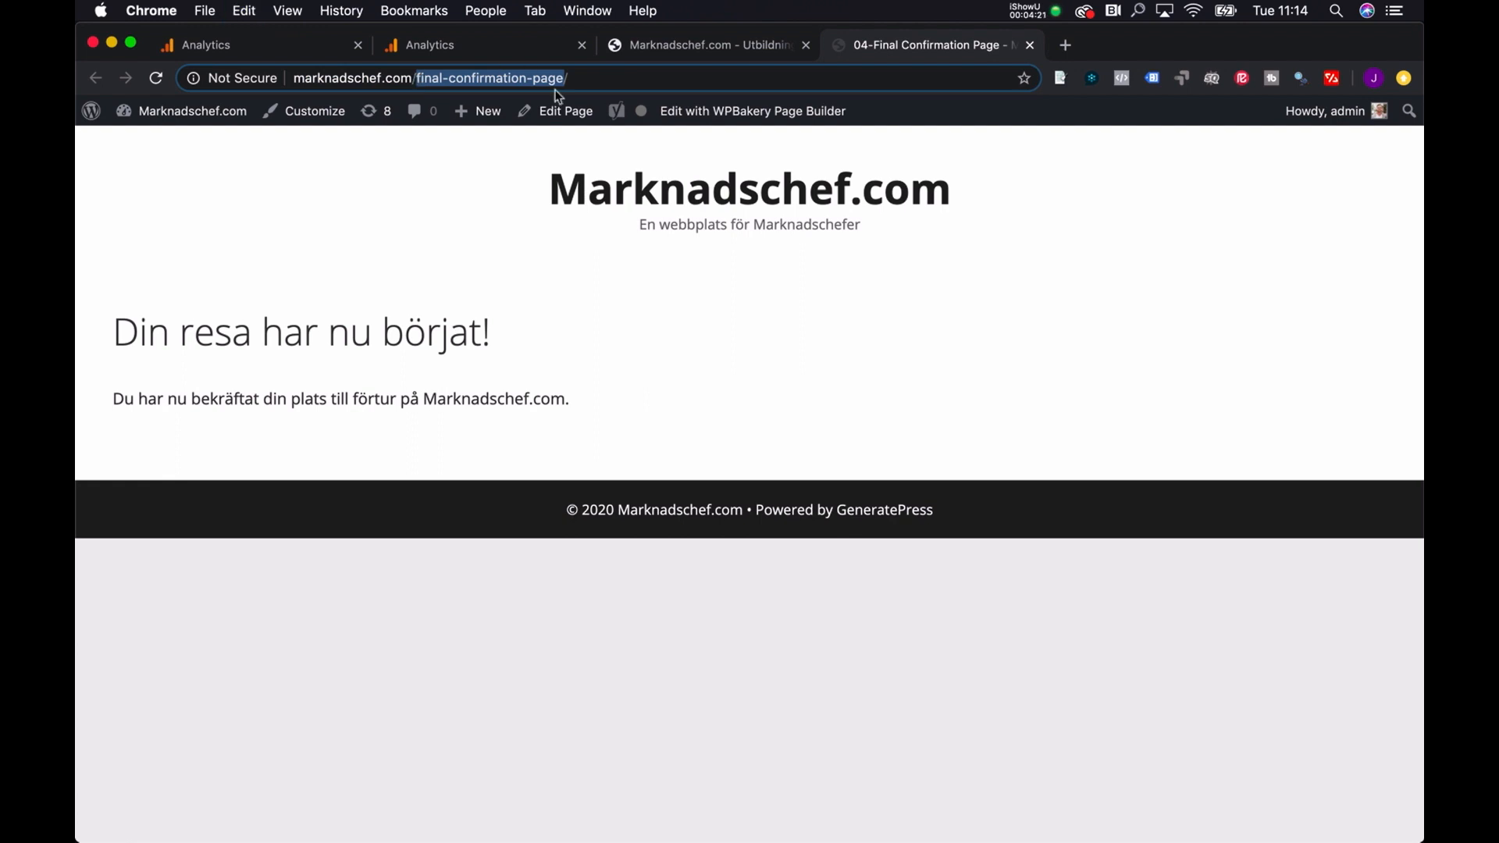
left_click(481, 48)
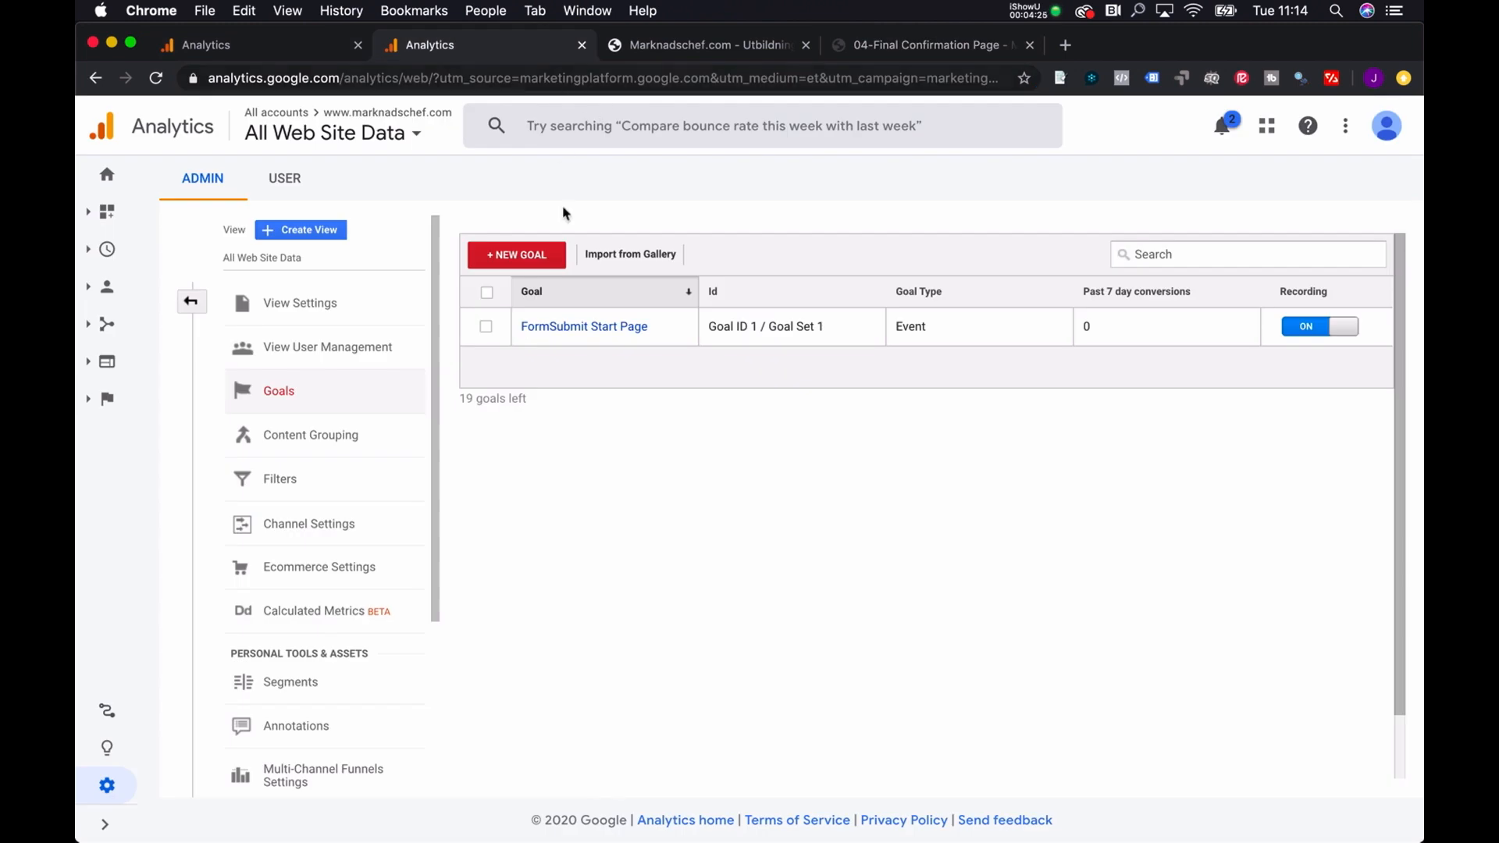
- Start a new custom goal and name it Confirmed Member
left_click(515, 256)
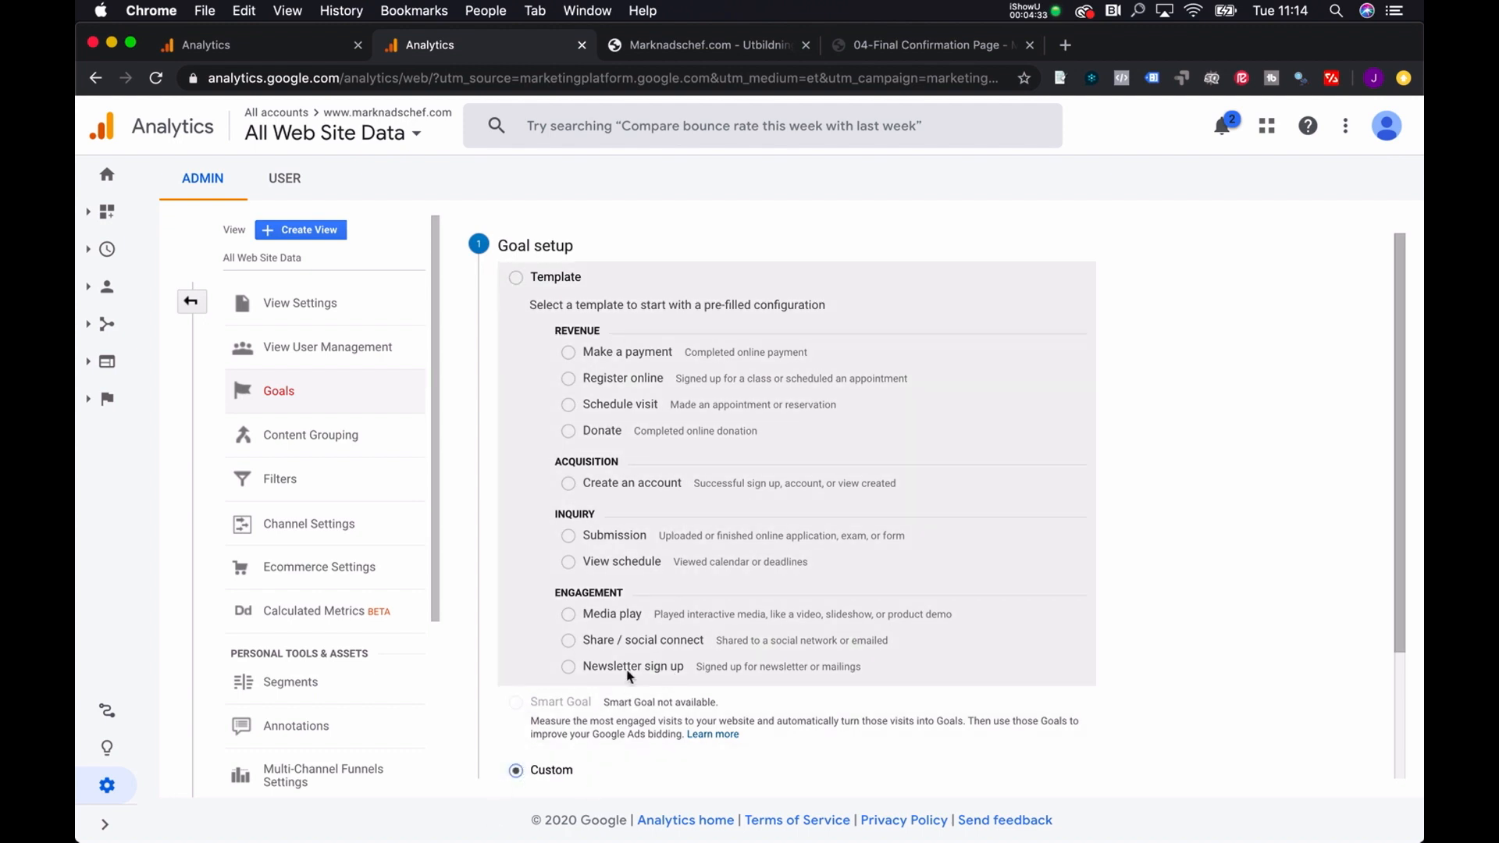
scroll(627, 676, "down", 3)
left_click(536, 666)
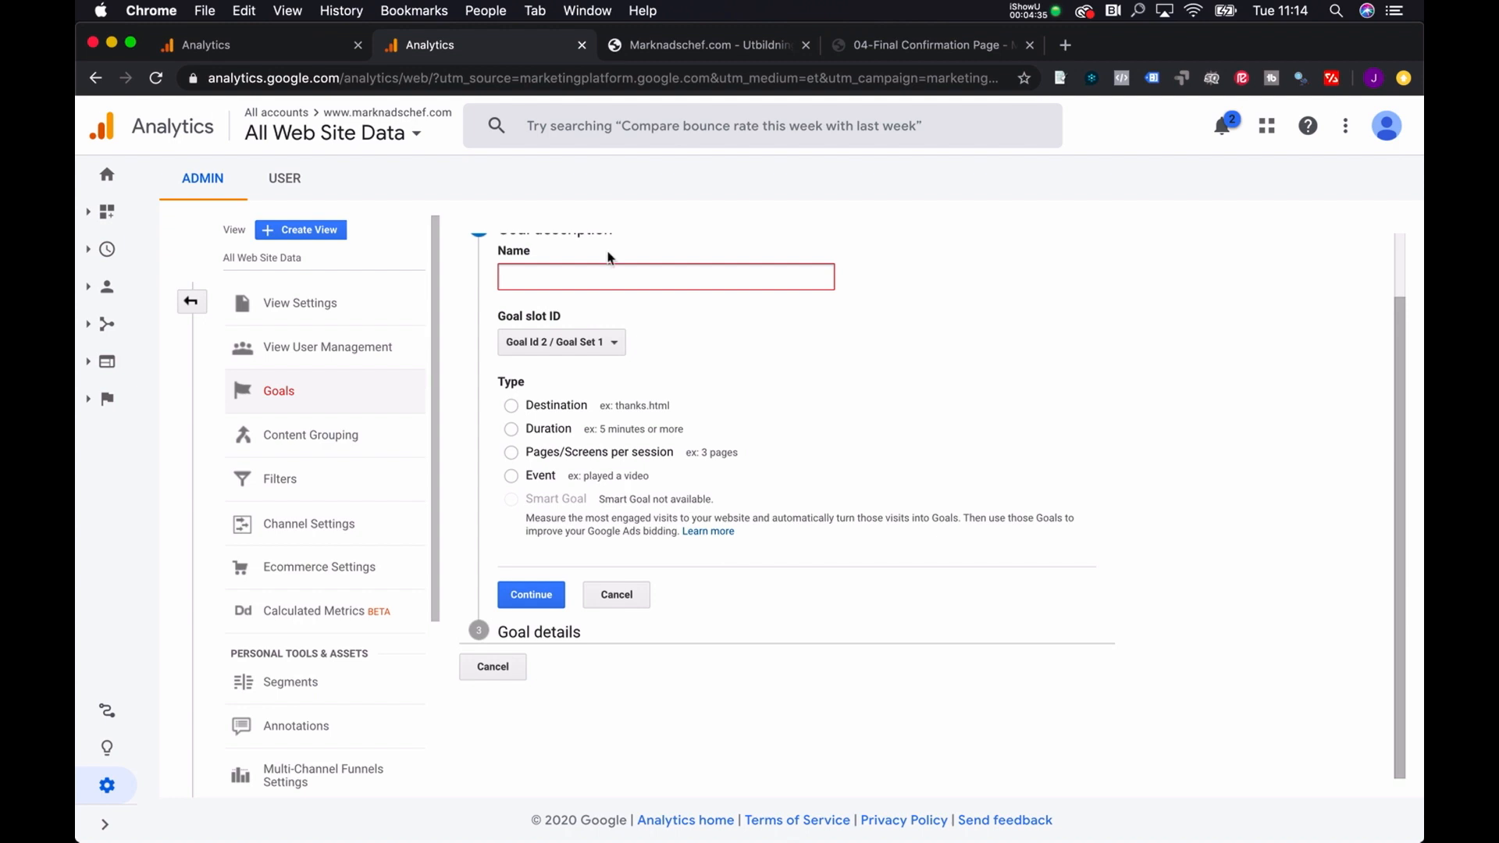
type("F")
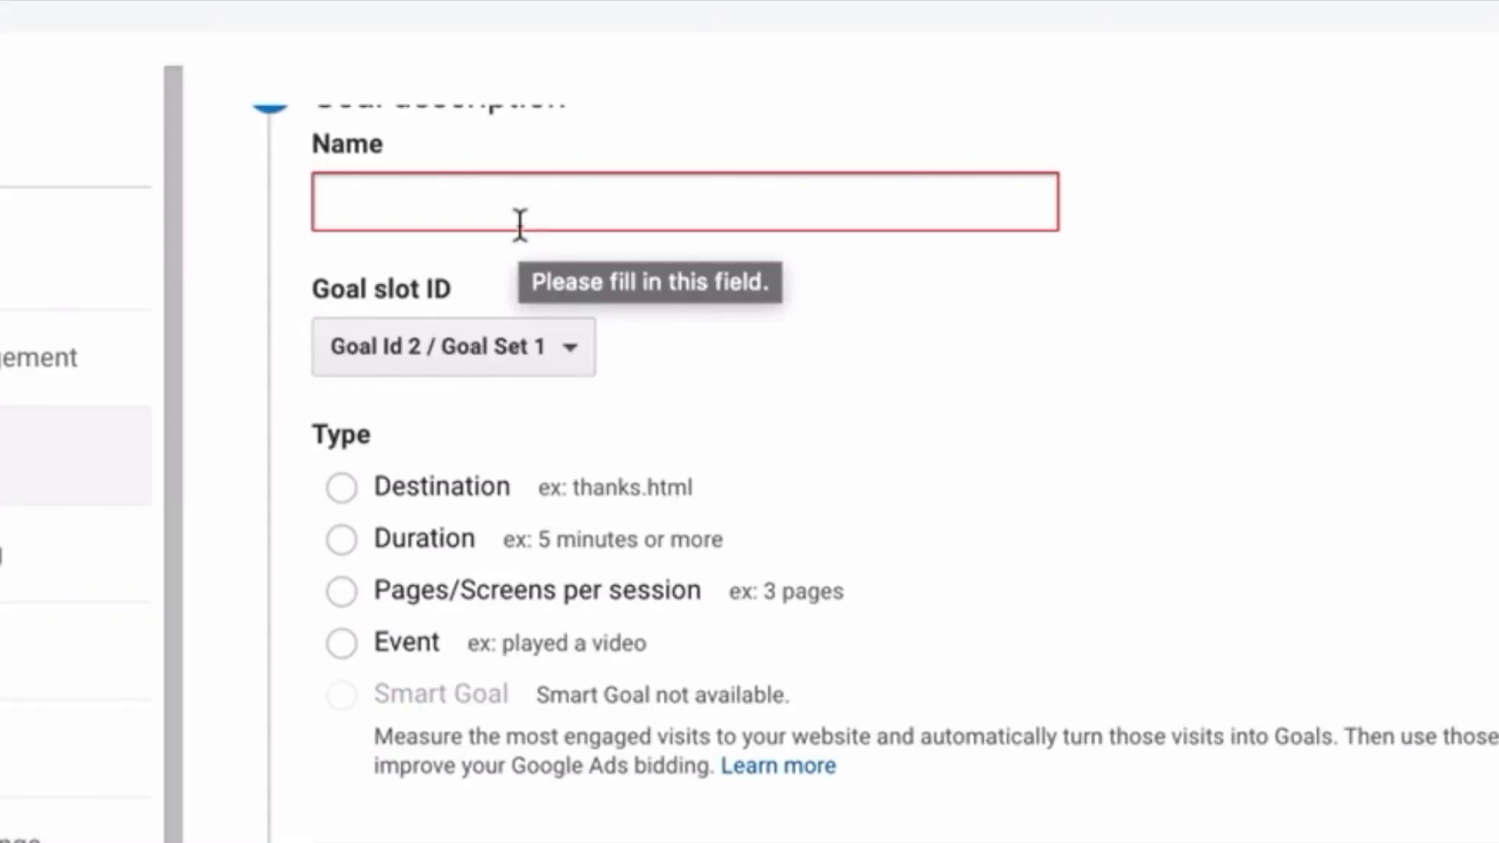
type("ina")
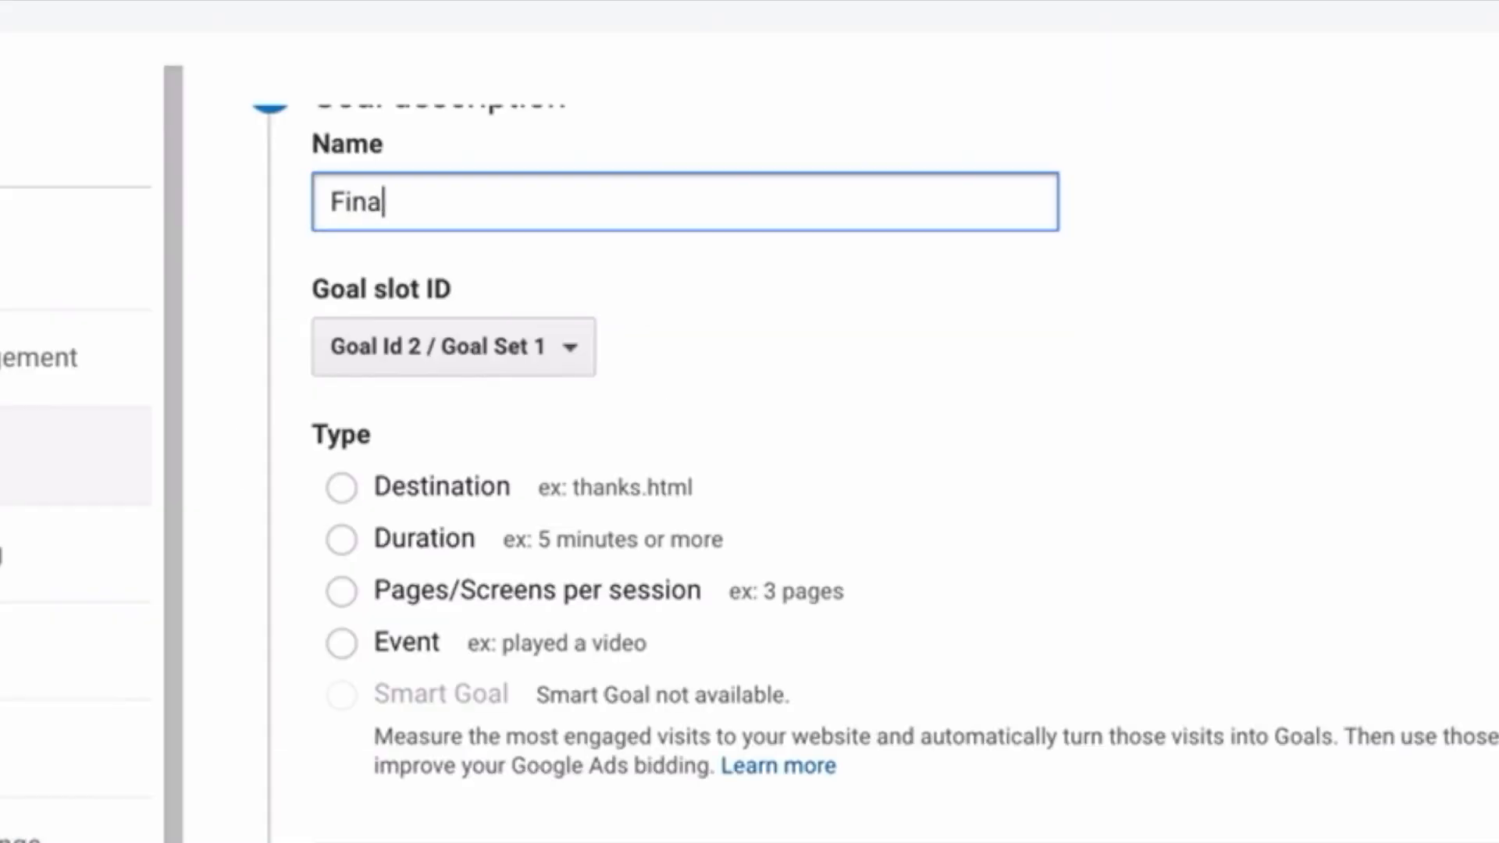
key("BackSpace")
type("Confirme")
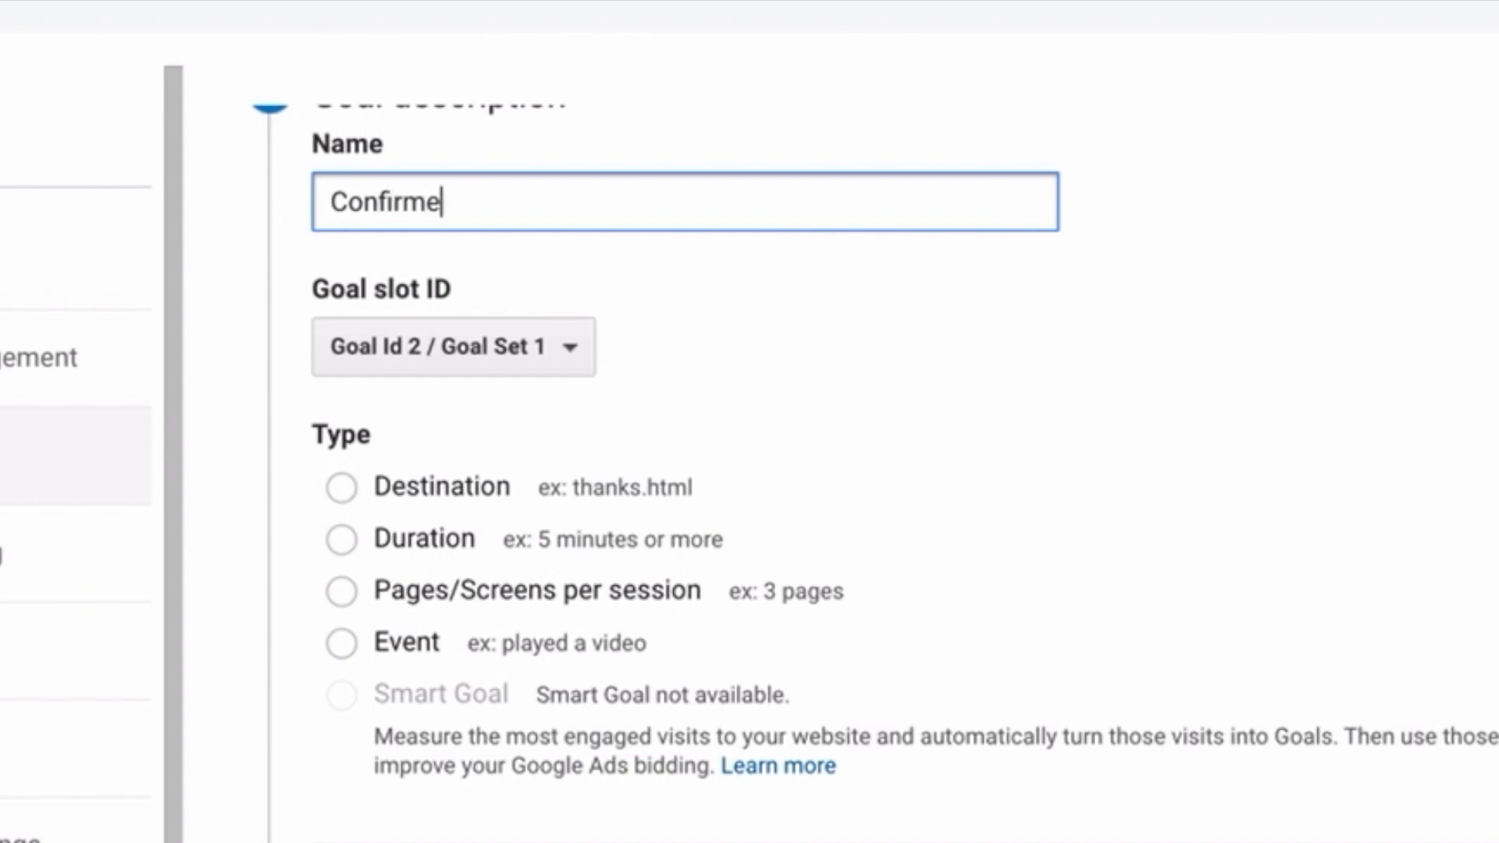
type("d Member")
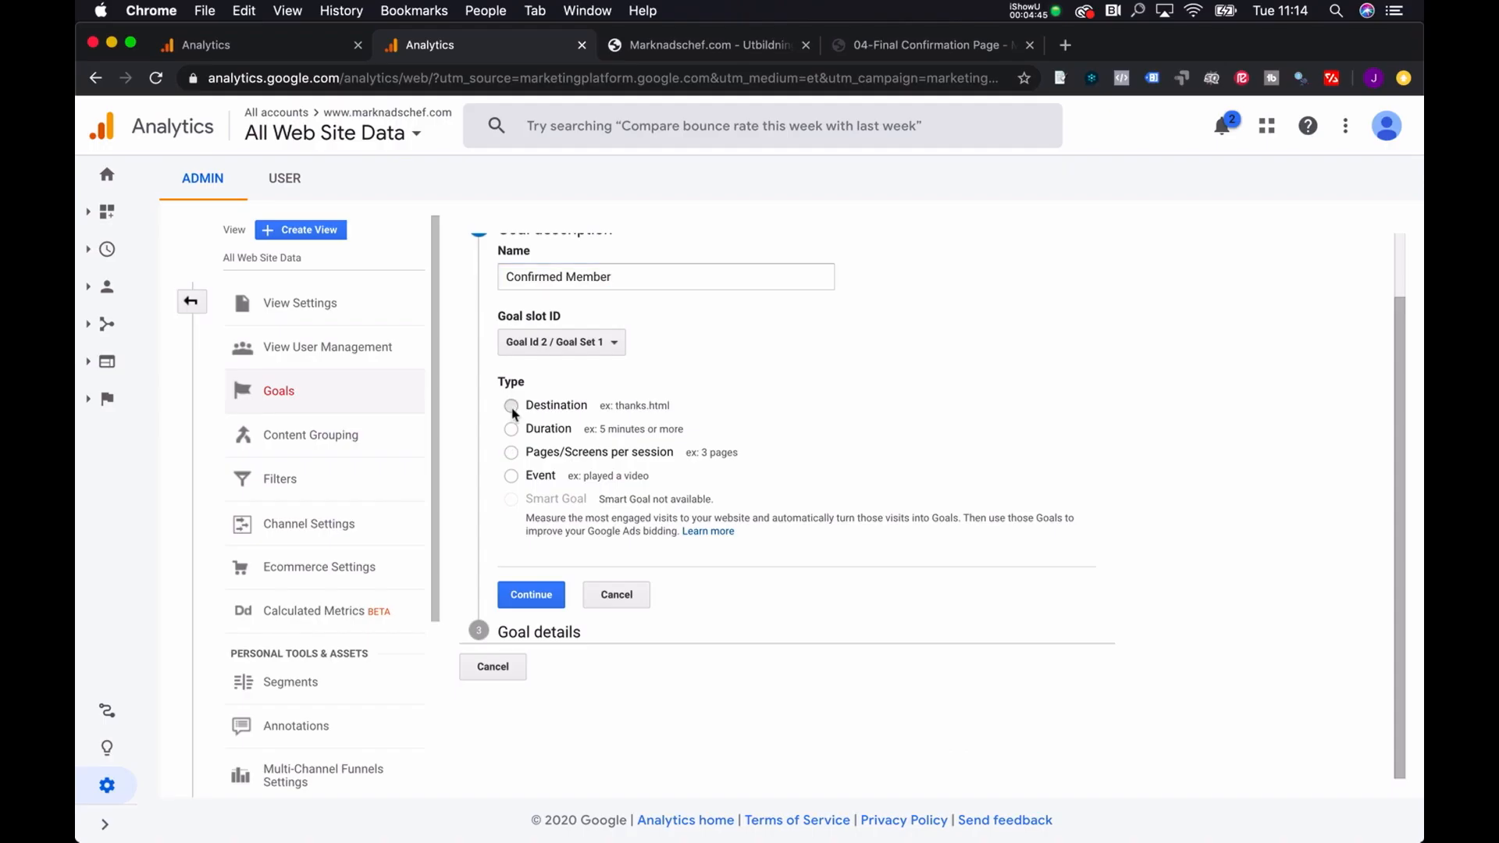
- Set the Confirmed Member goal's type to Destination, check the final confirmation page, and continue to the goal details
left_click(512, 407)
left_click(887, 47)
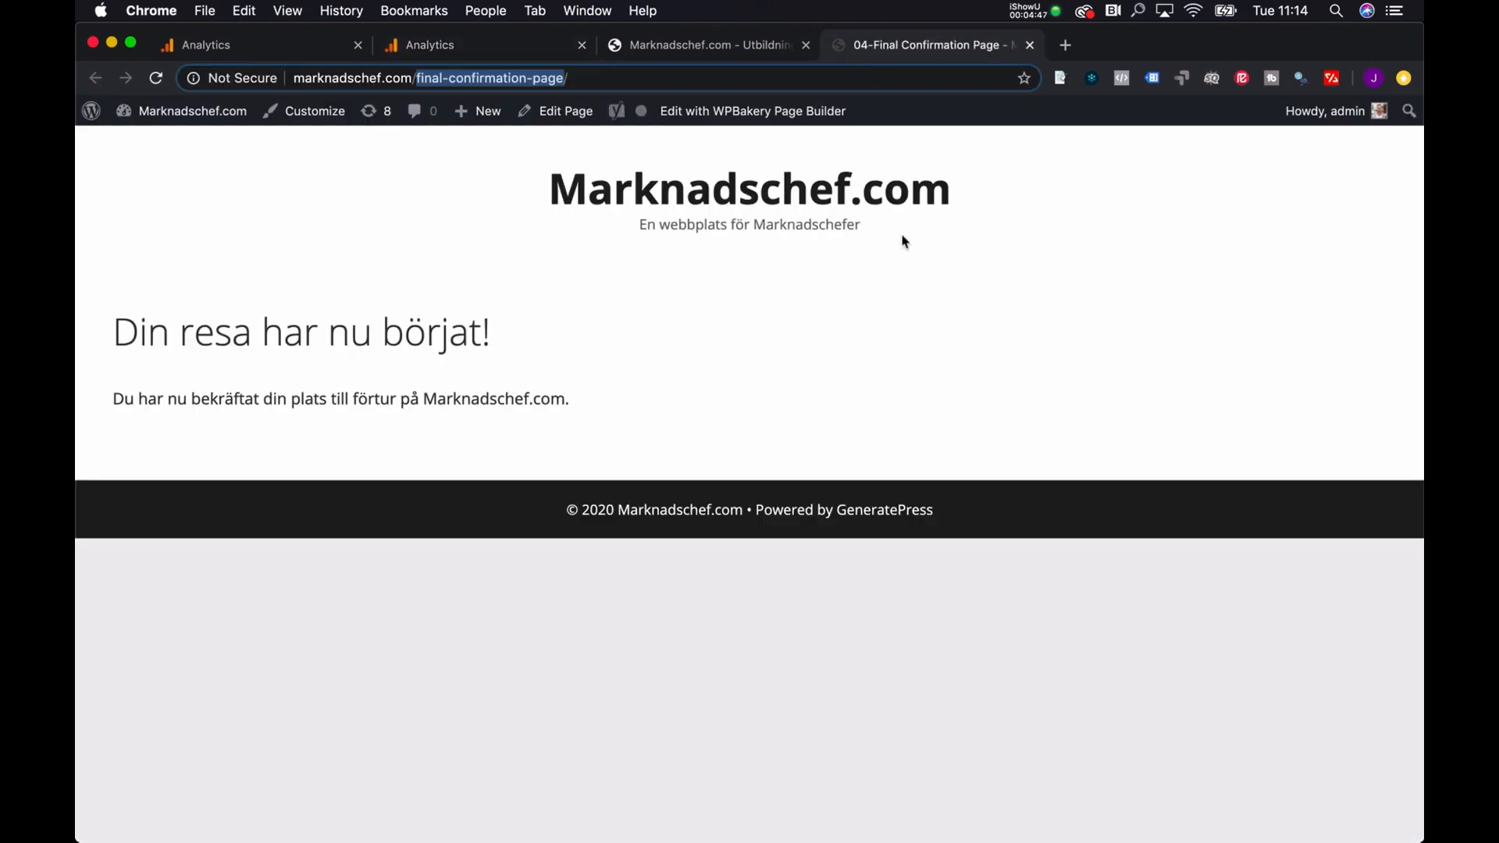
left_click(466, 43)
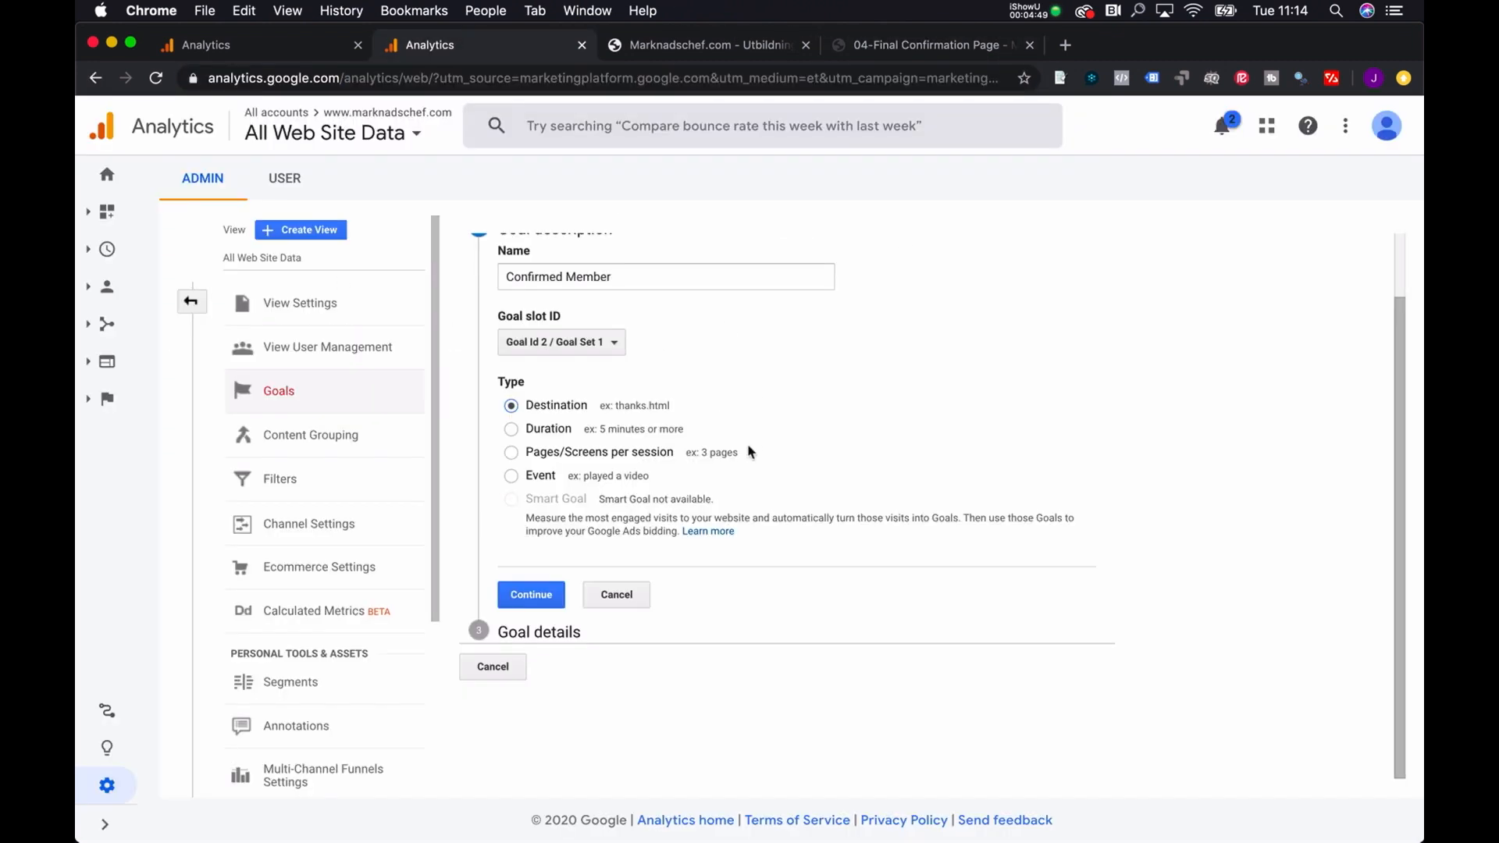
left_click(550, 598)
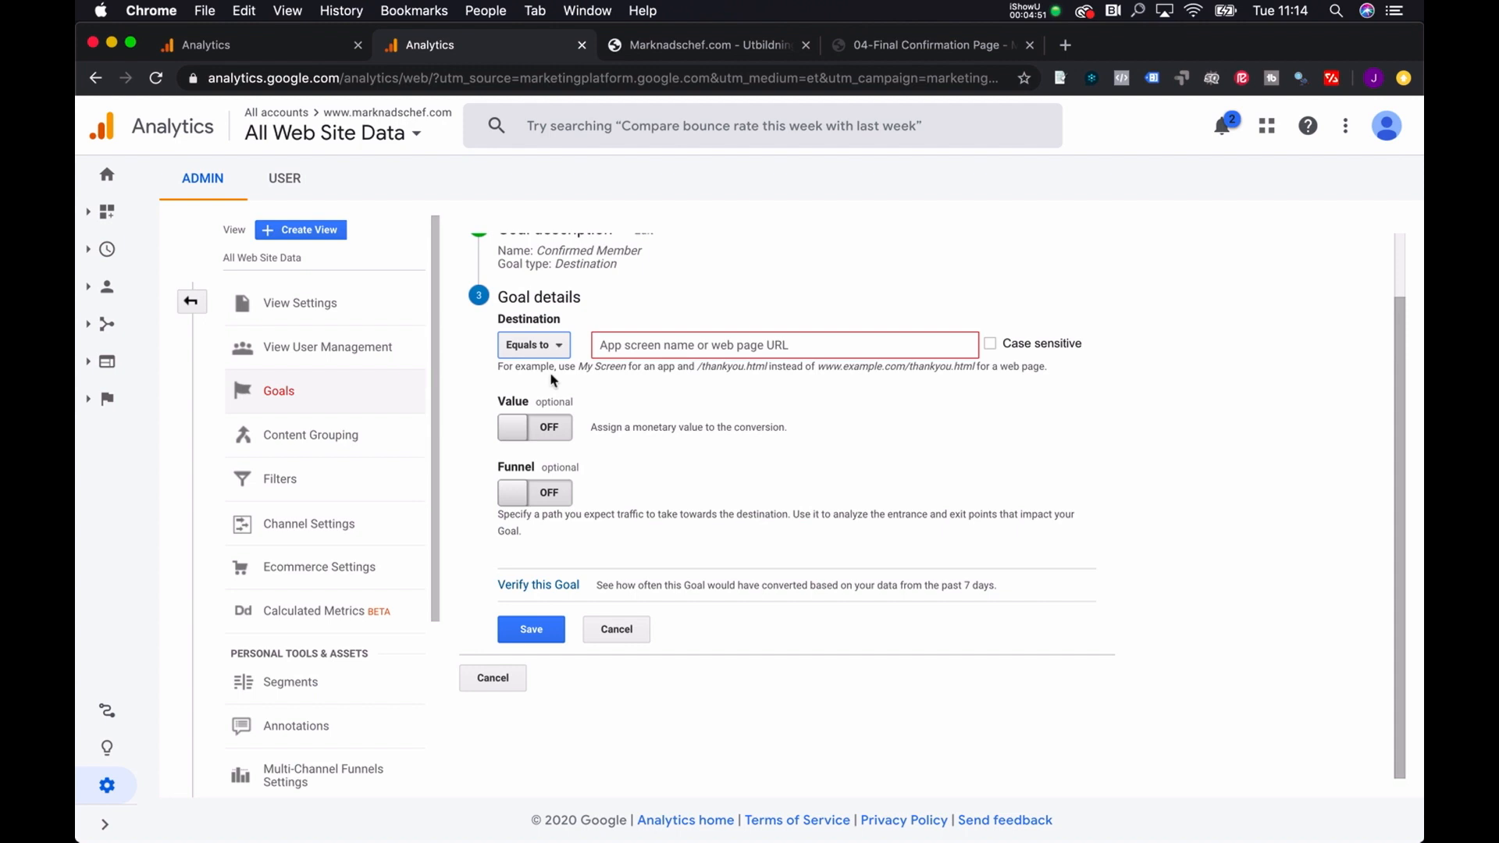
left_click(537, 345)
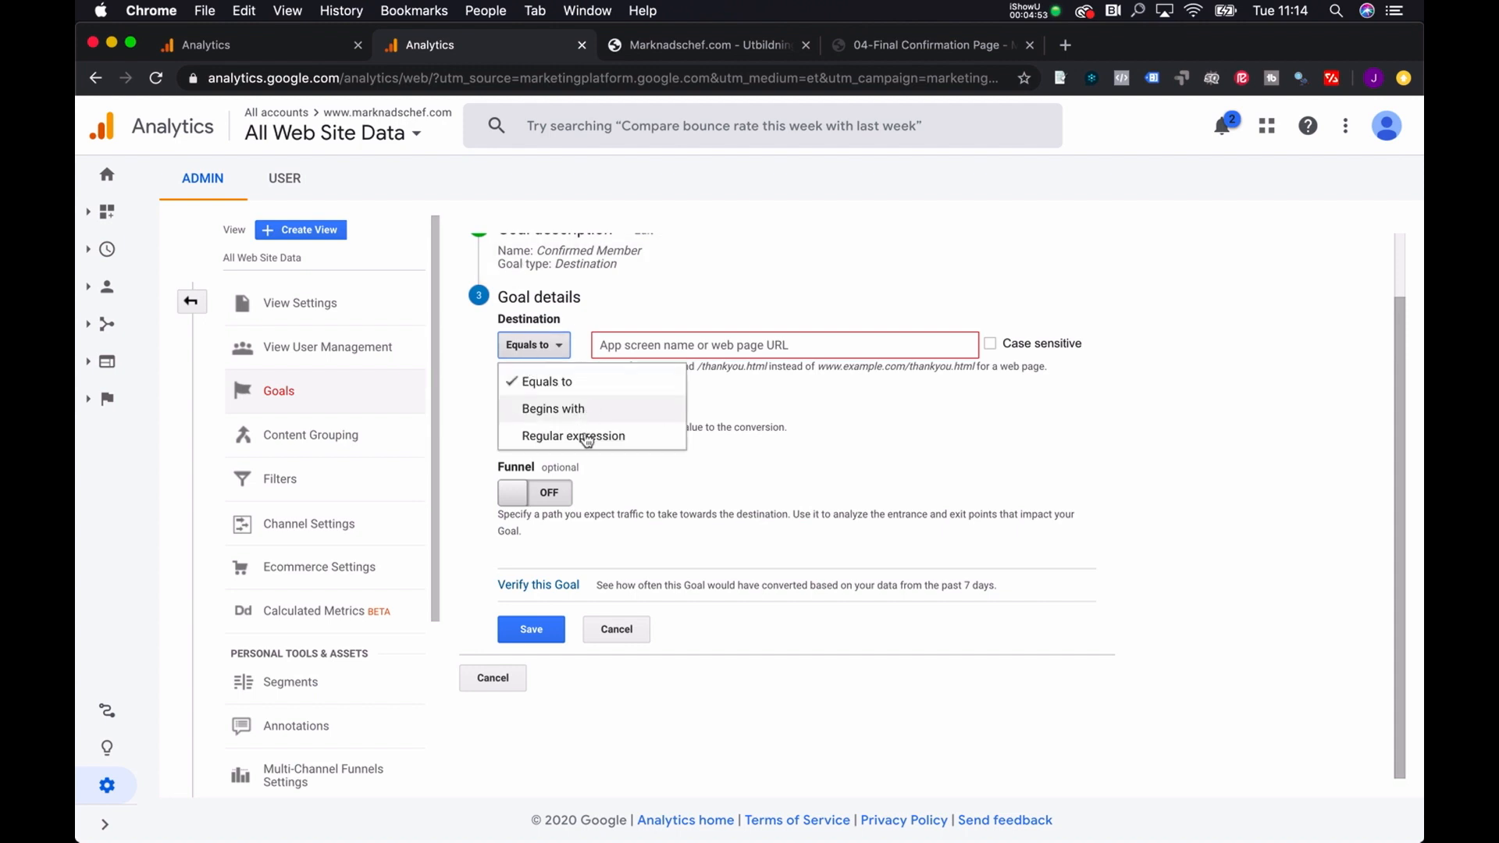
left_click(699, 242)
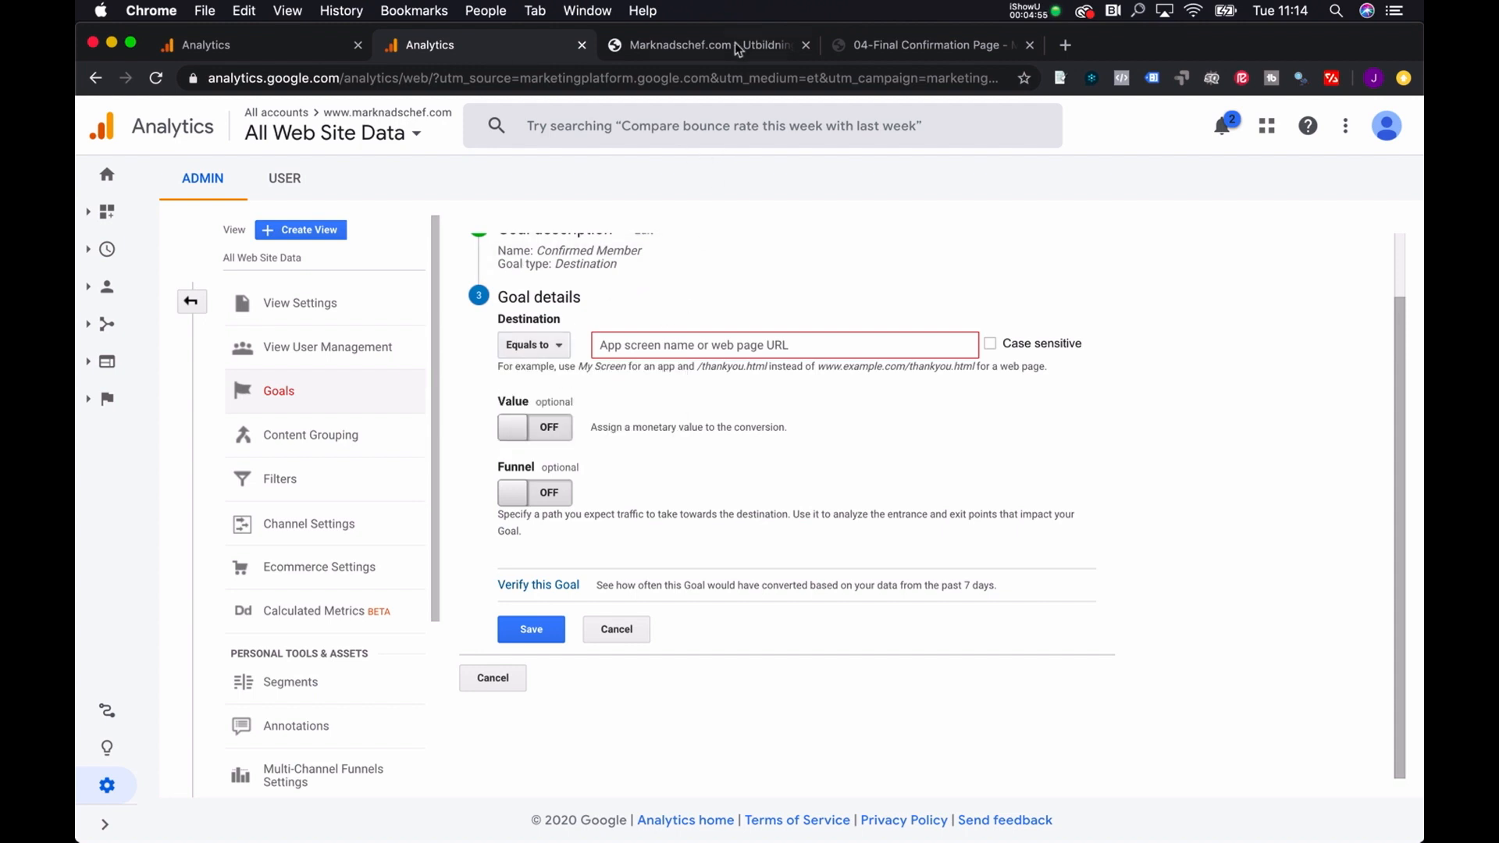
left_click(892, 45)
left_click(574, 78)
key("super+c")
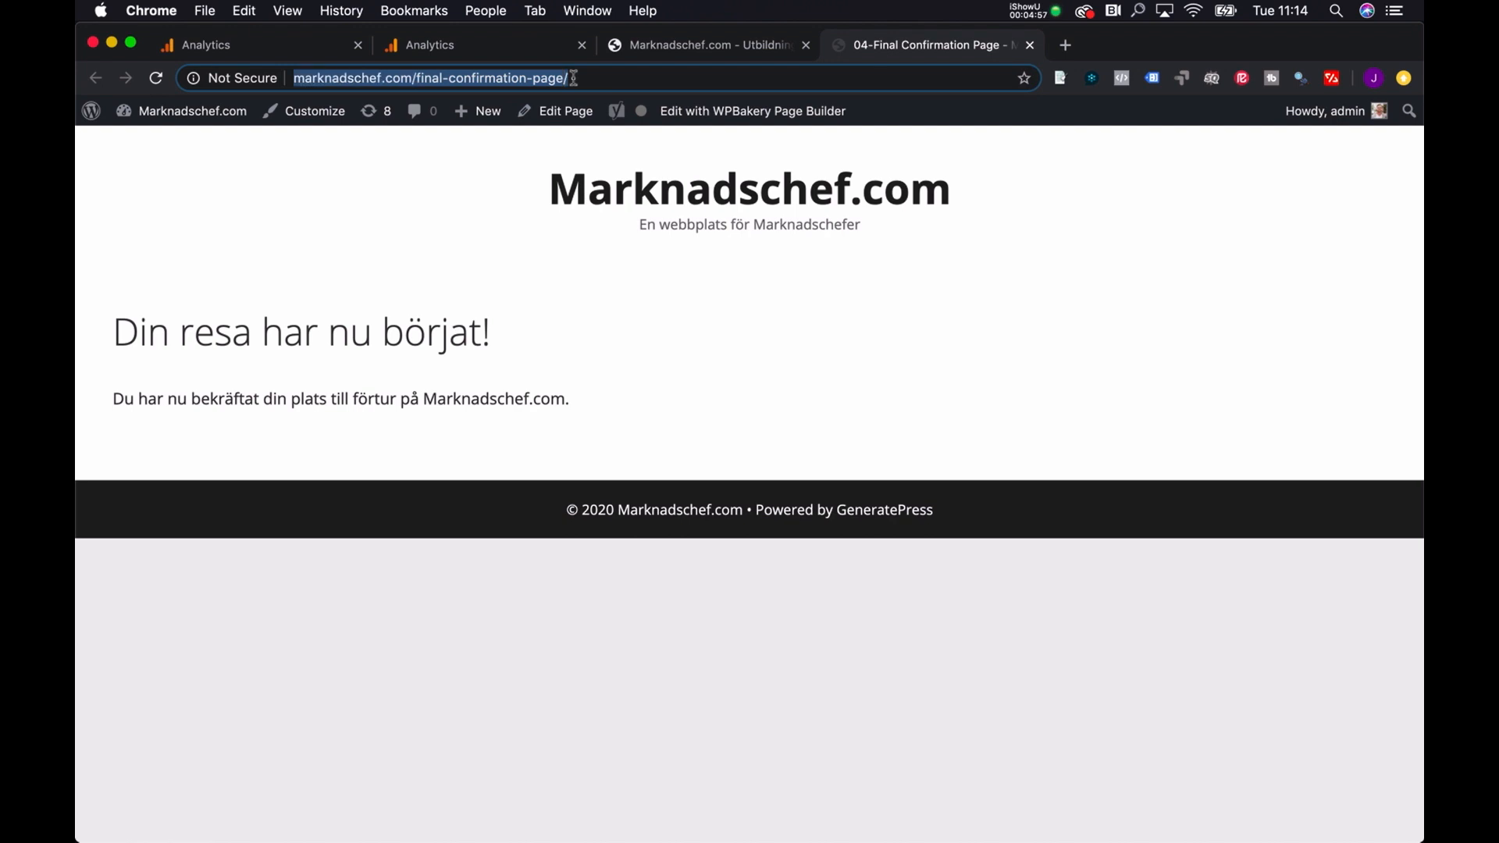
left_click(509, 46)
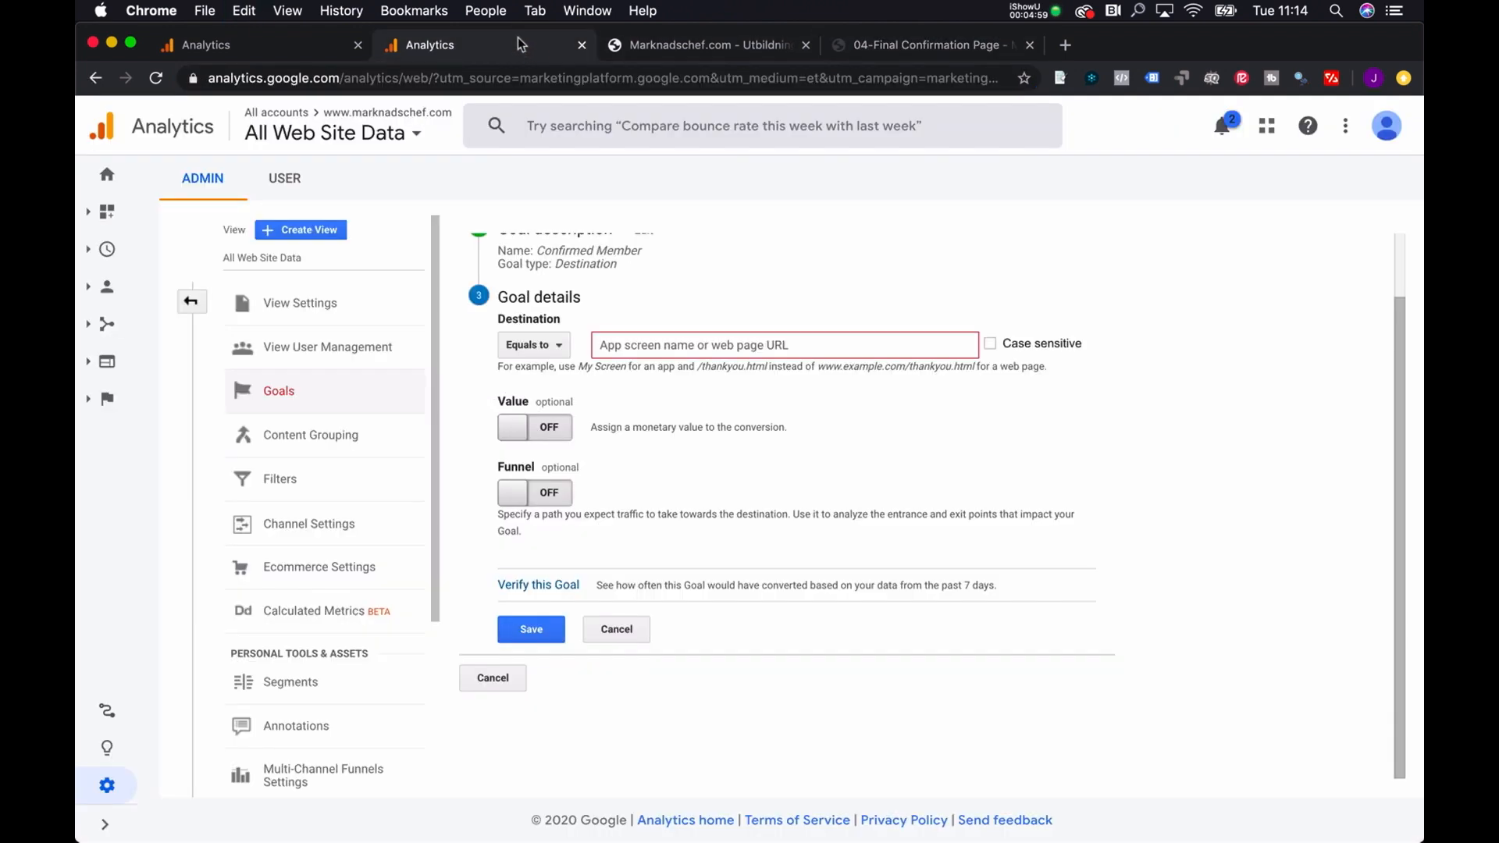
left_click(668, 347)
key("super+v")
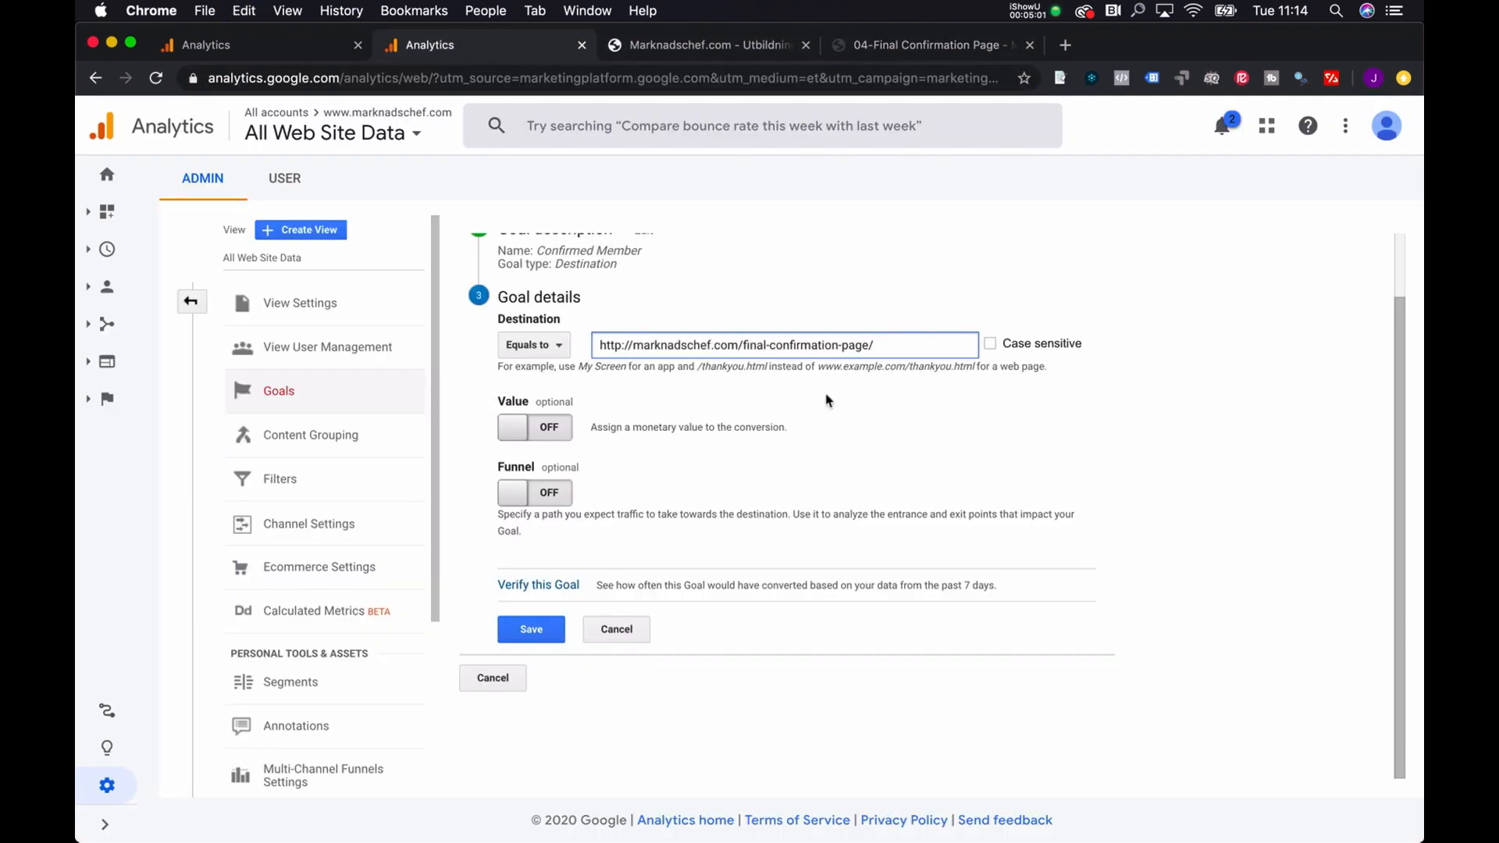
left_click(1158, 392)
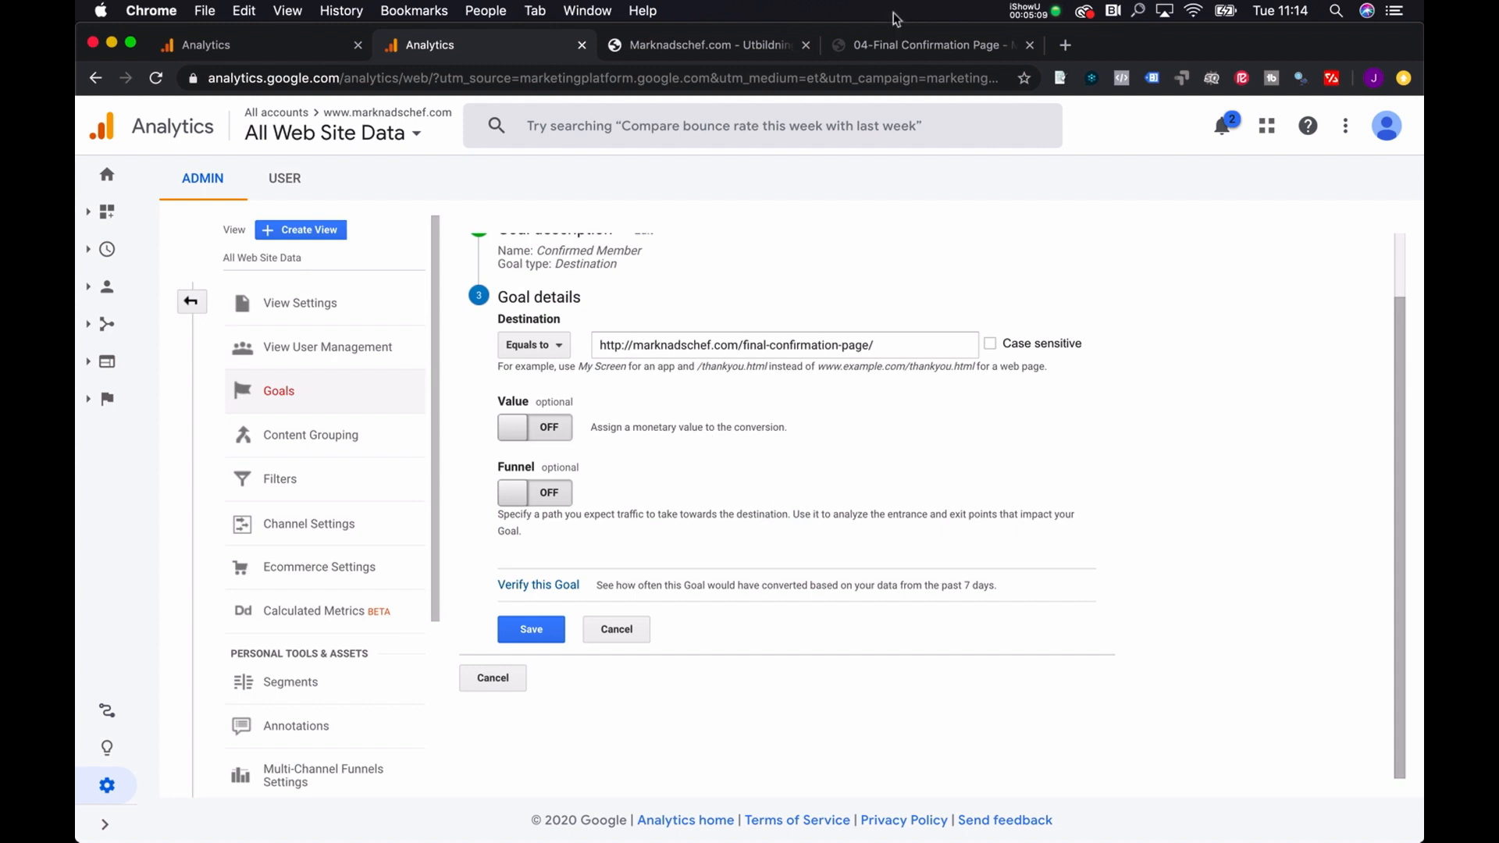
- Compare the Confirmed Member goal's destination with the final confirmation page and save the goal
left_click(893, 45)
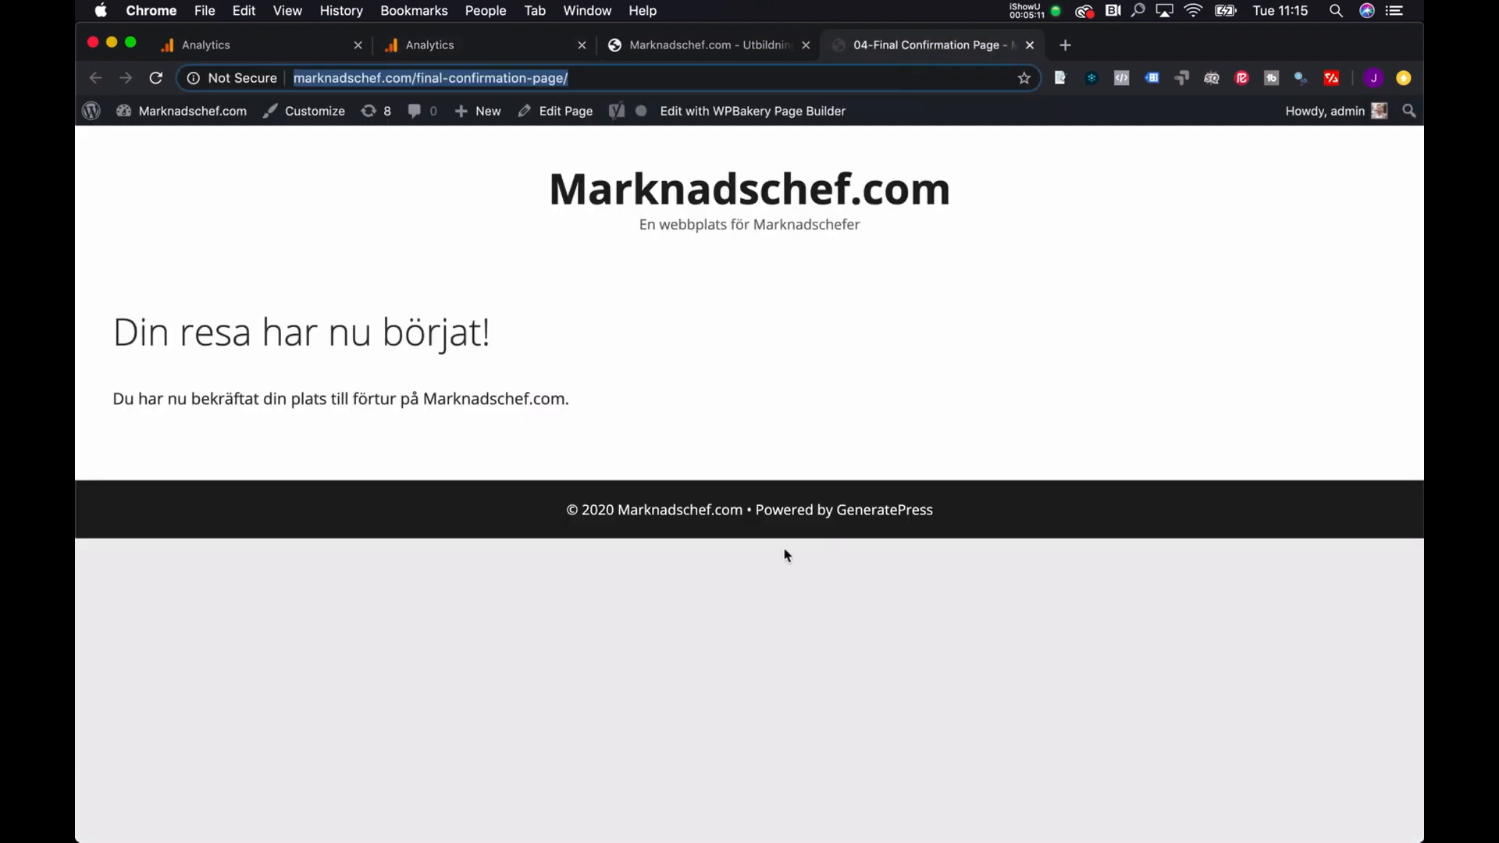
left_click(486, 45)
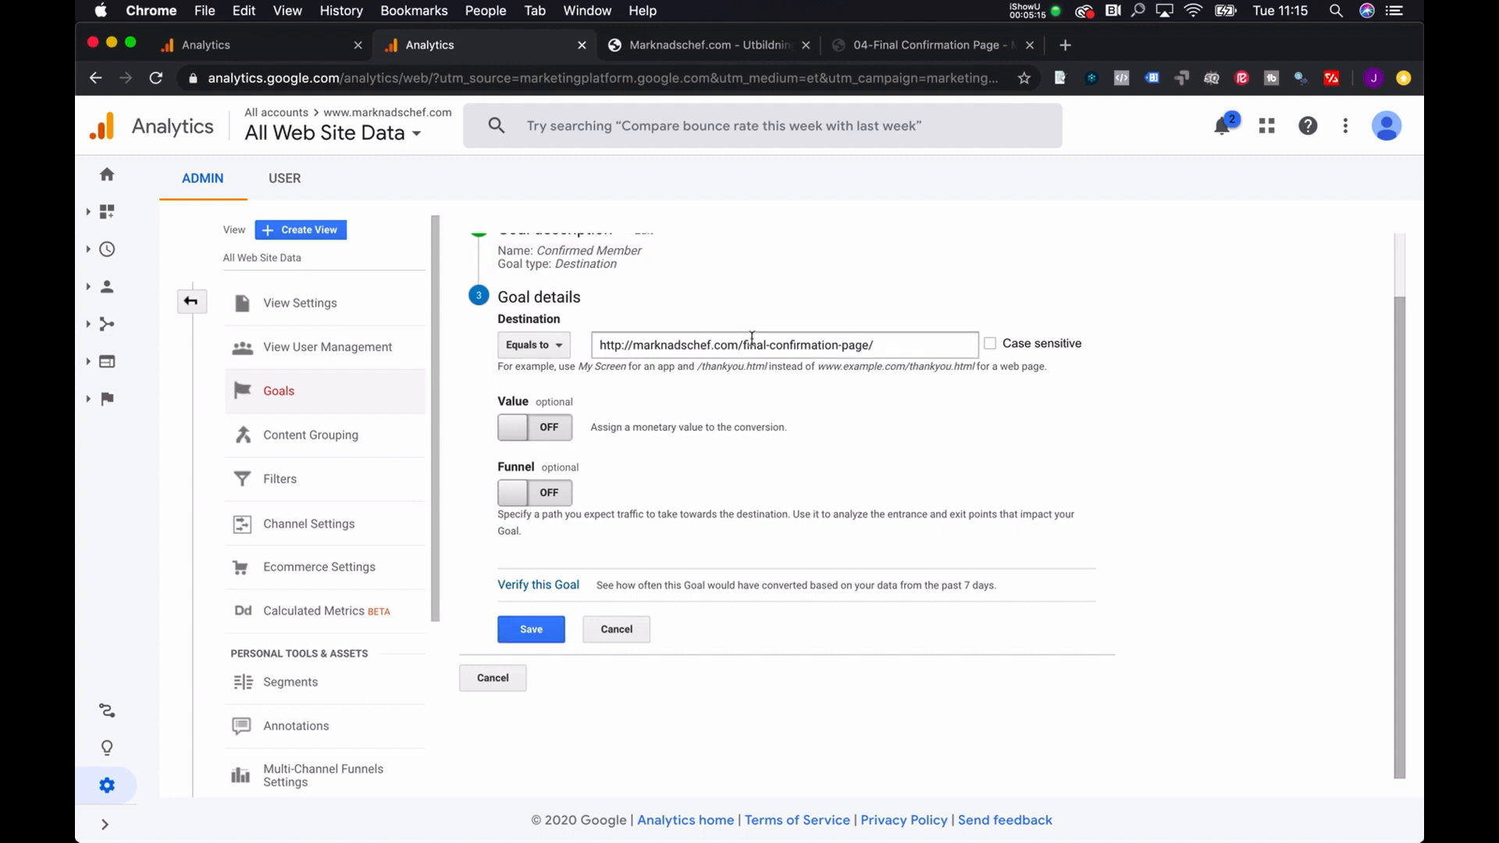
scroll(670, 318, "up", 2)
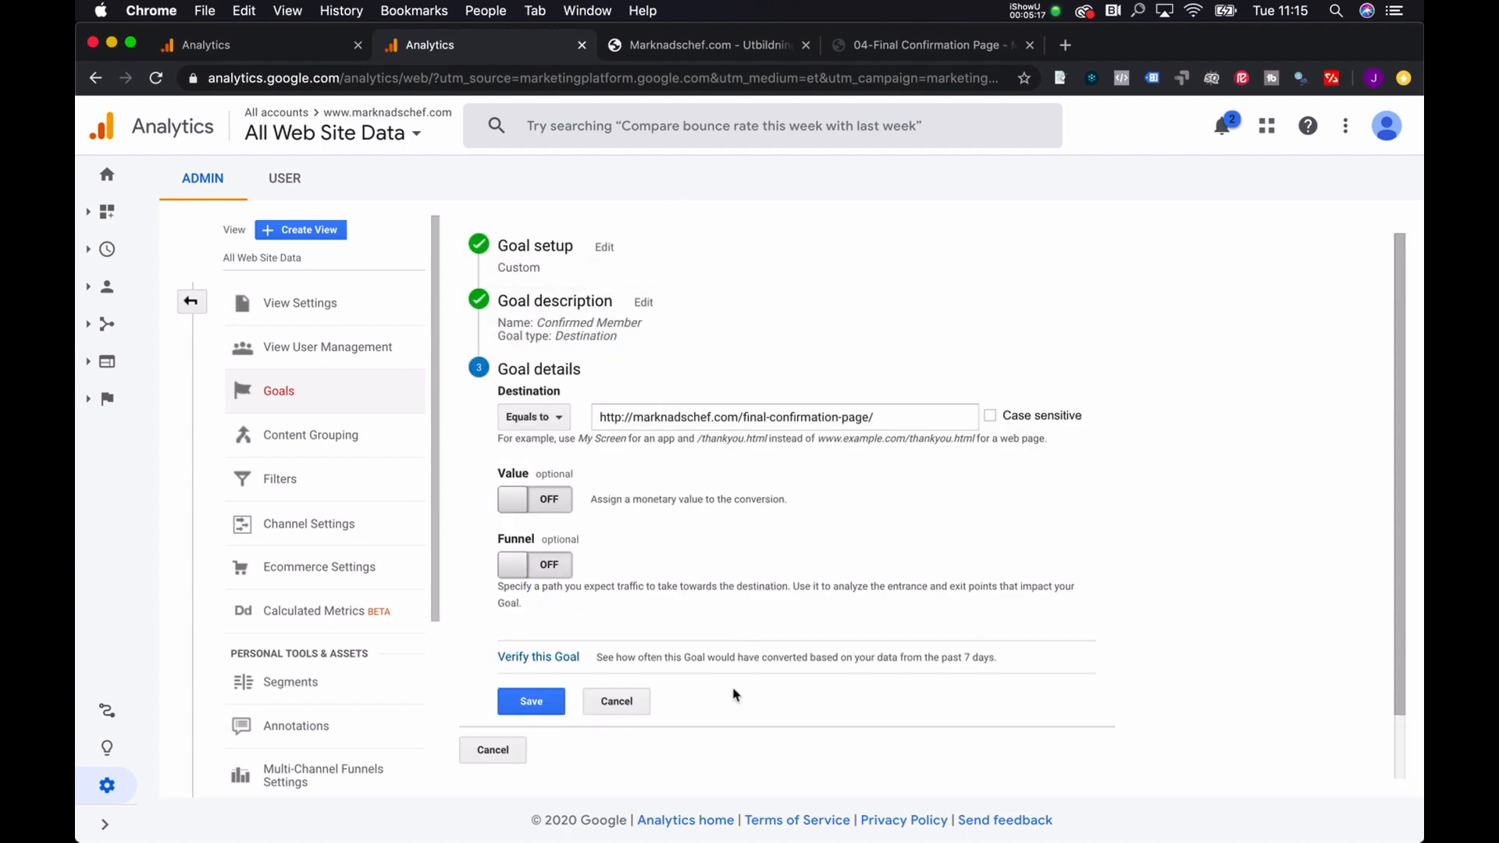
left_click(851, 50)
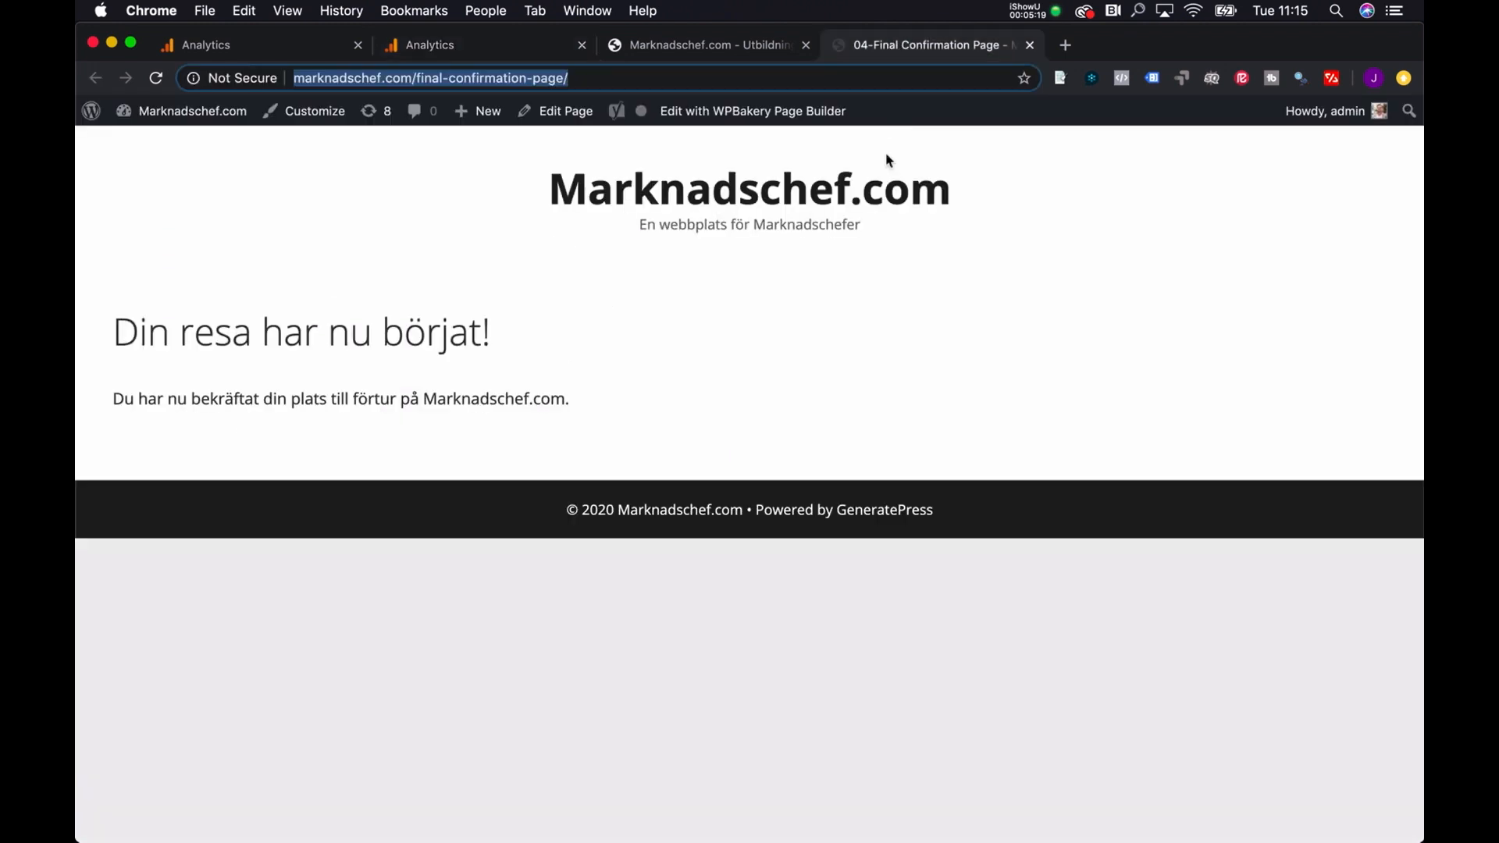
left_click(500, 53)
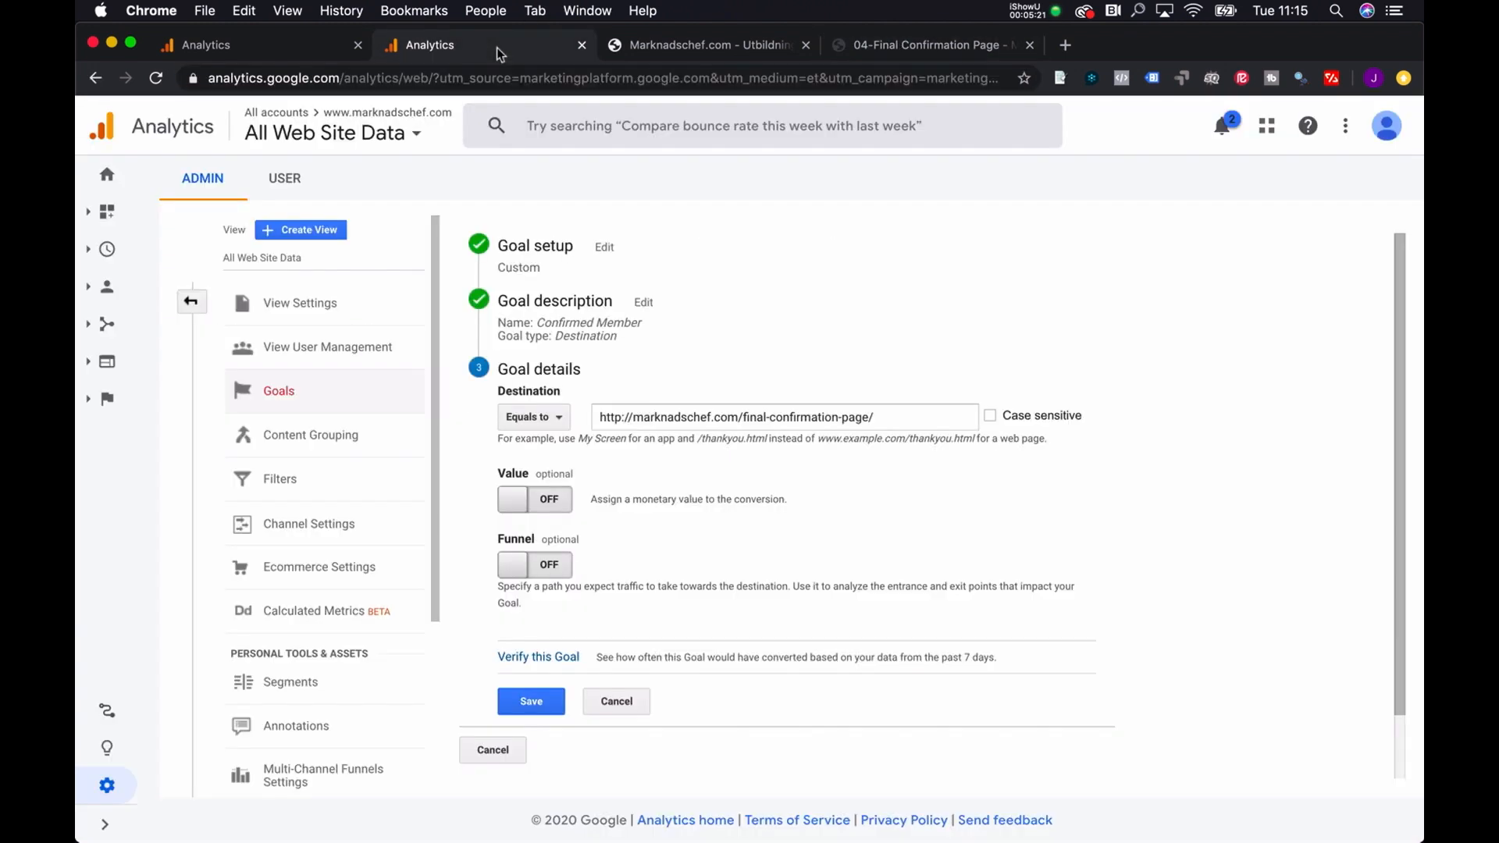
left_click(536, 702)
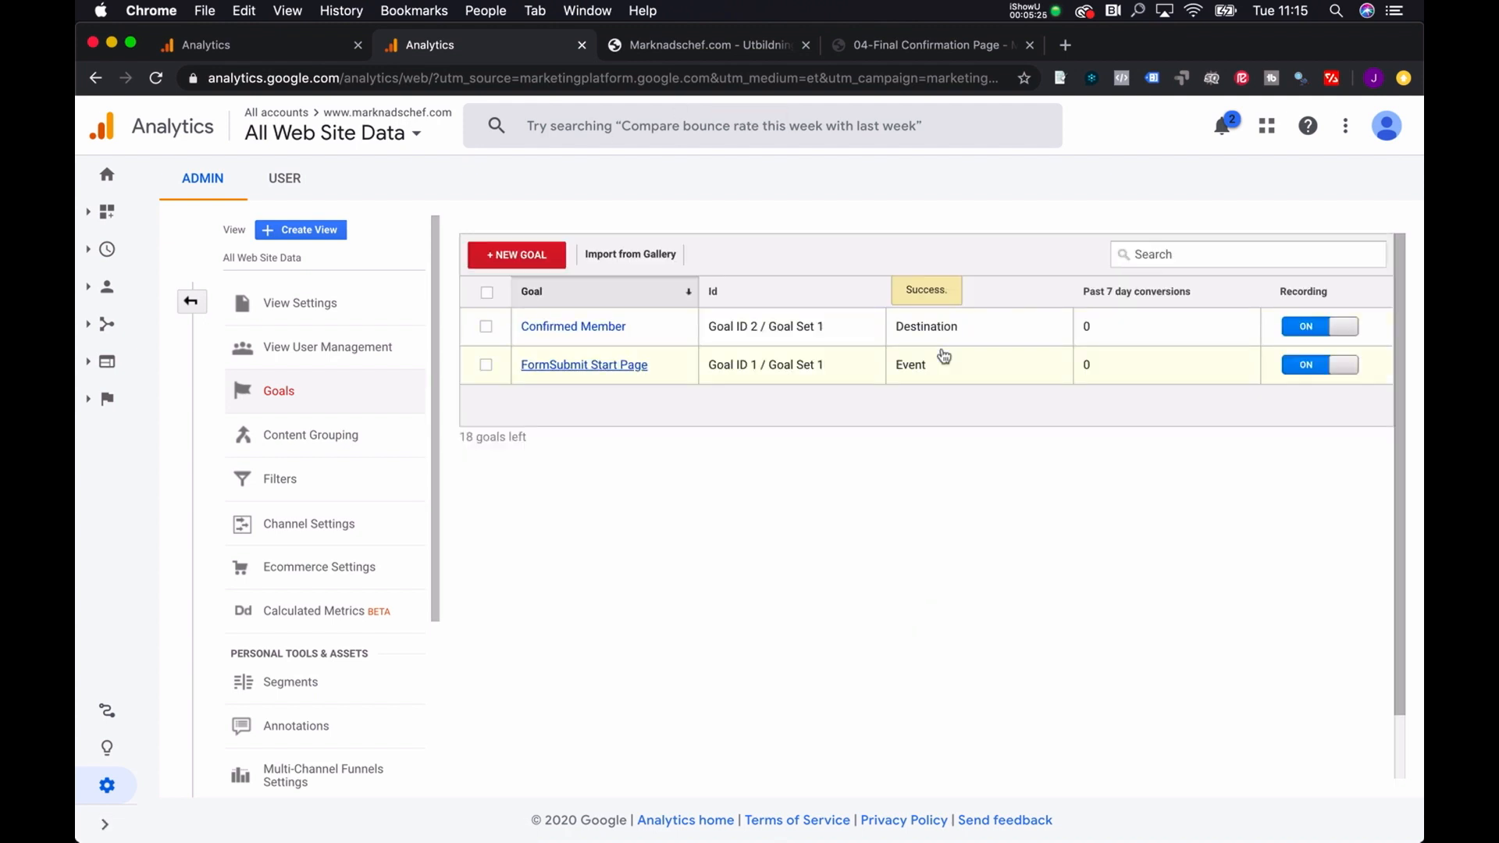
- Load the final confirmation page again and open the Overview report for goals under Conversions
left_click(878, 48)
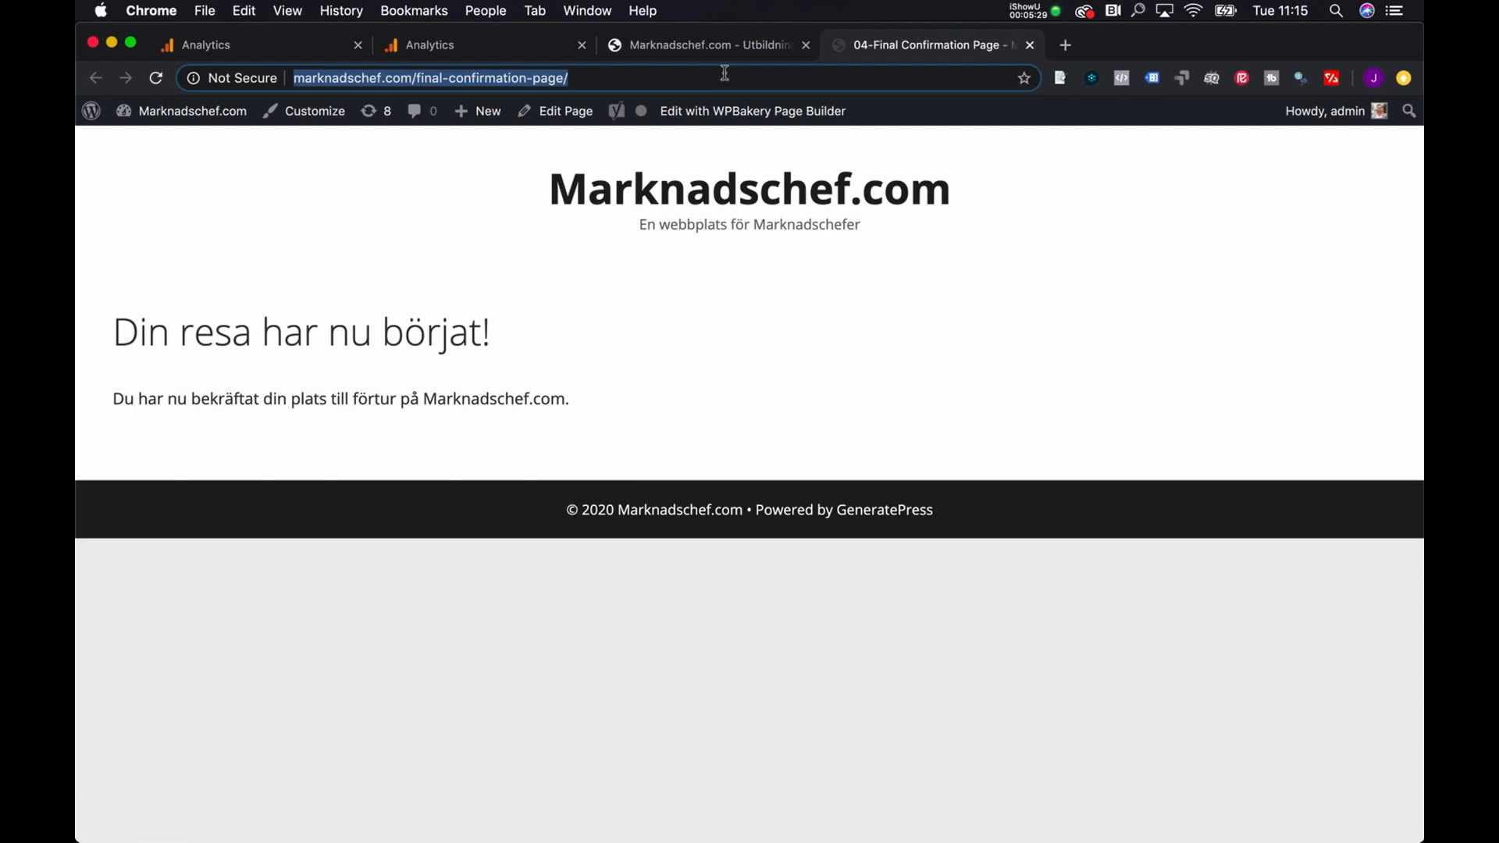
key("Return")
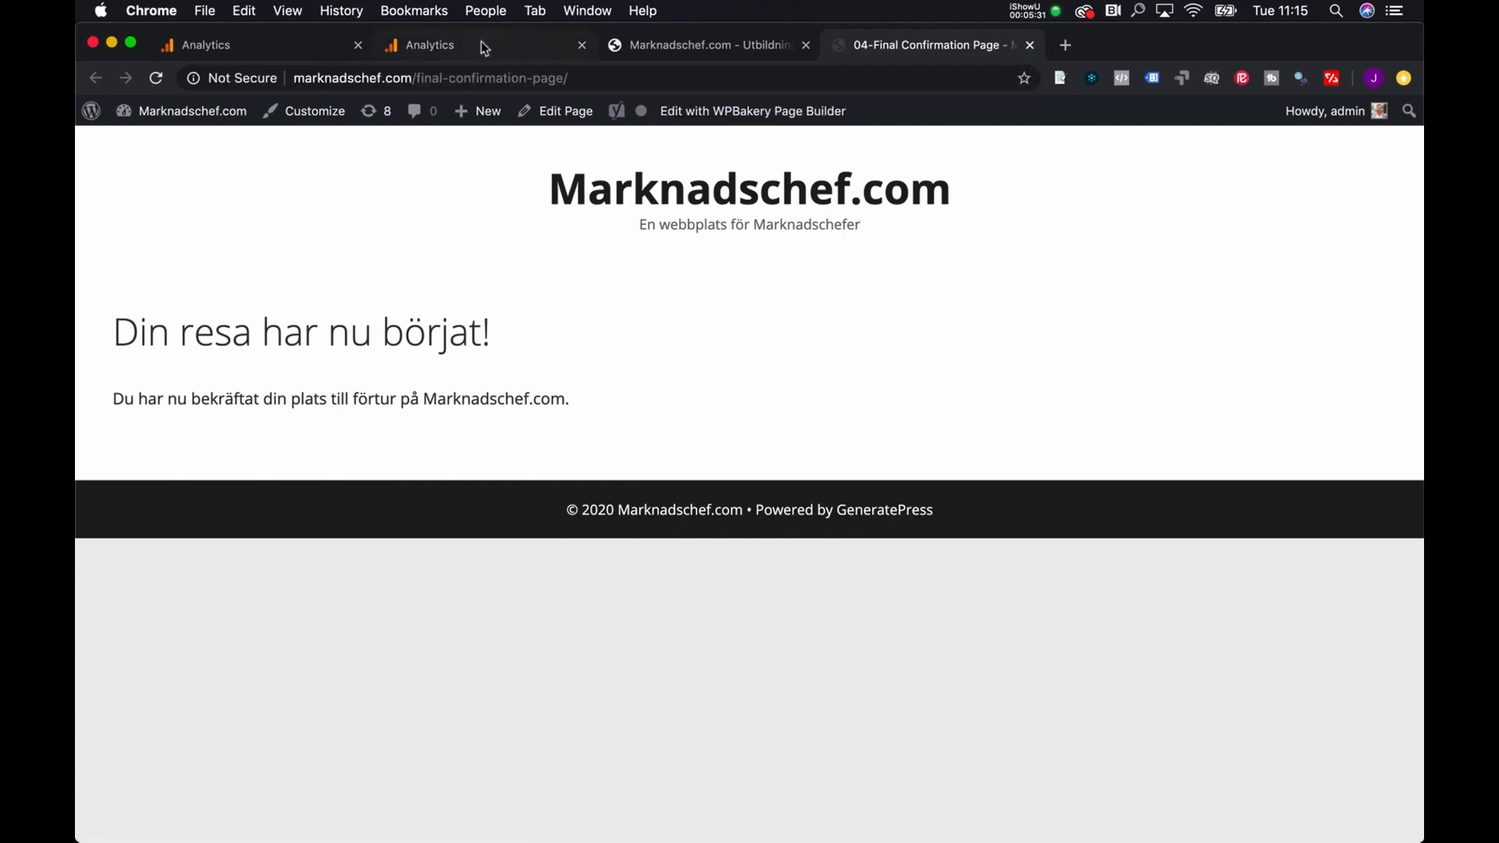
left_click(481, 40)
left_click(301, 42)
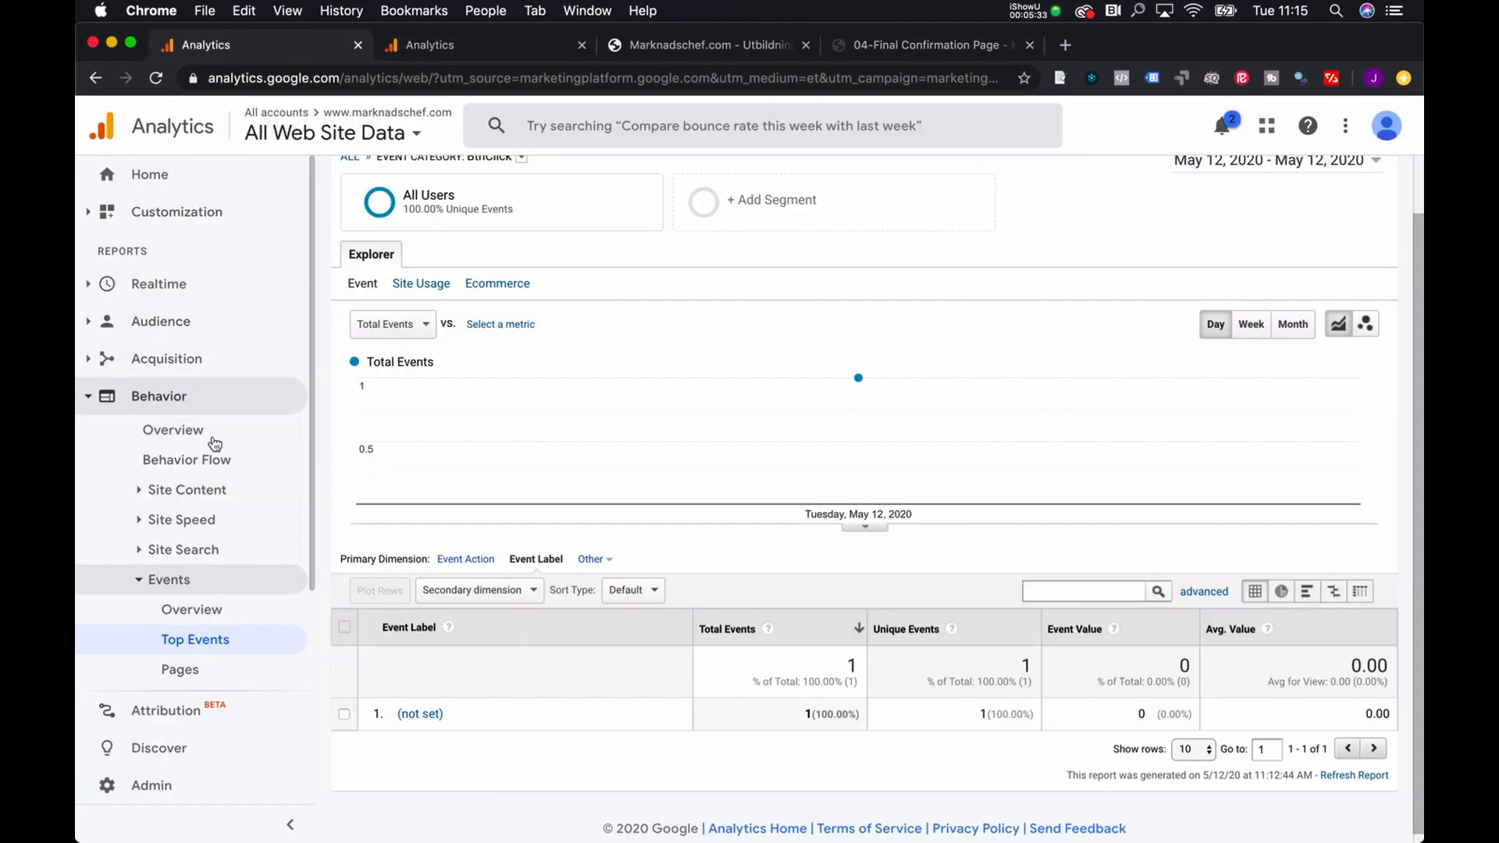
scroll(206, 469, "down", 3)
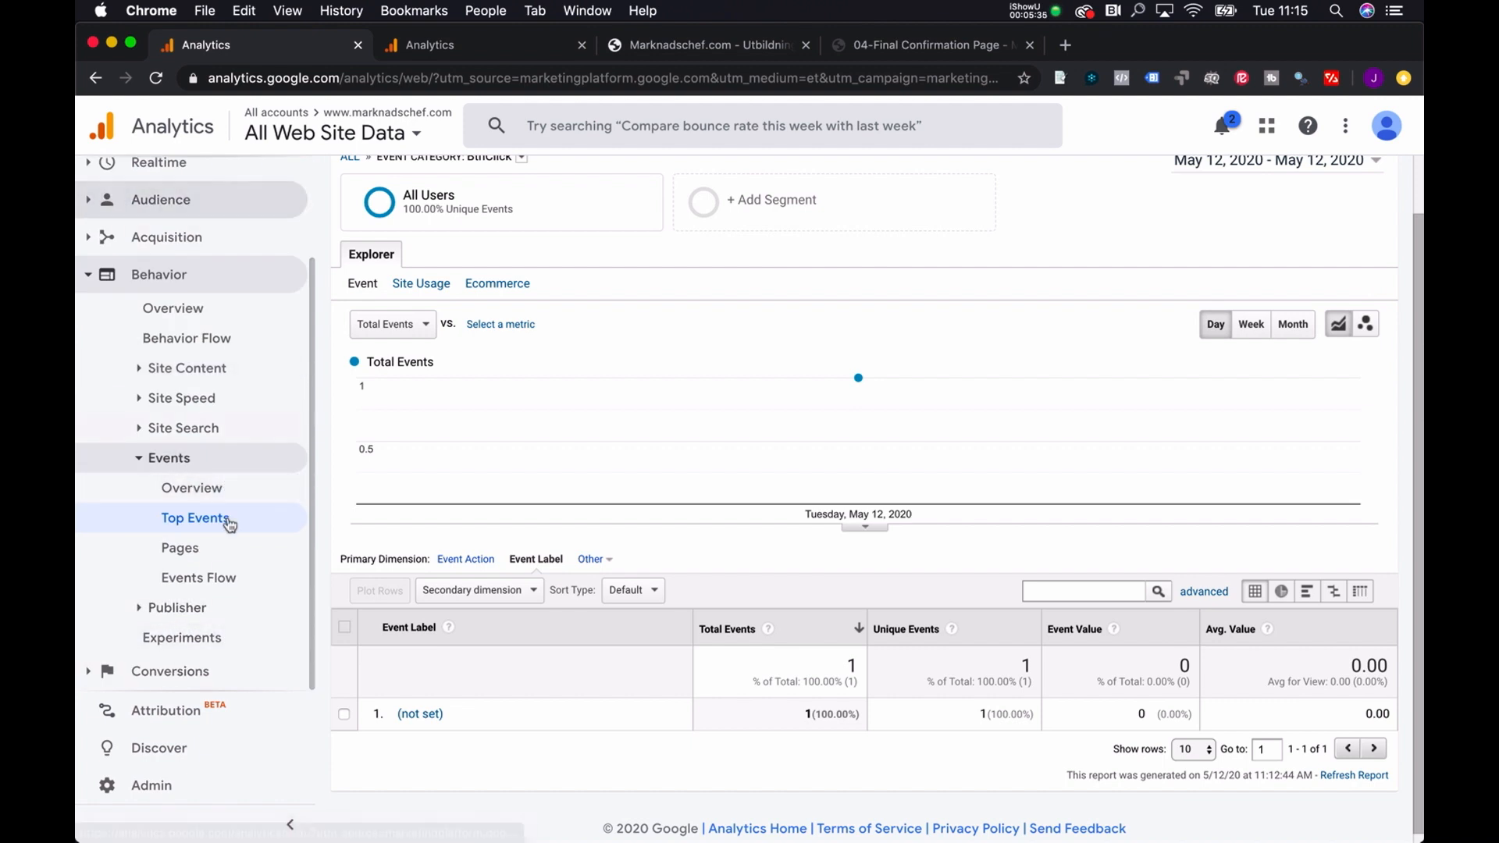
left_click(196, 671)
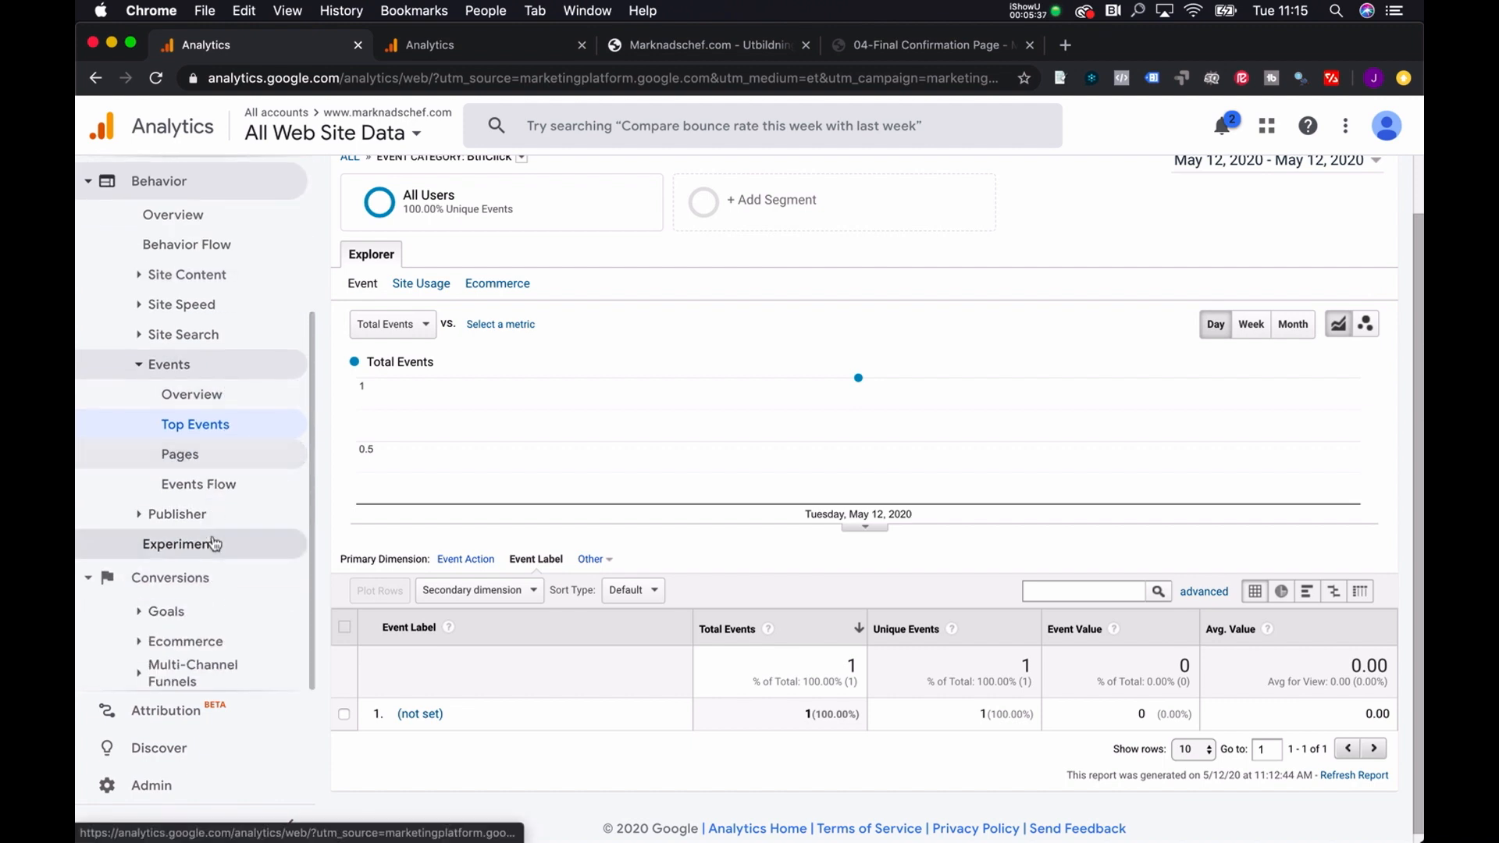
left_click(228, 608)
left_click(249, 500)
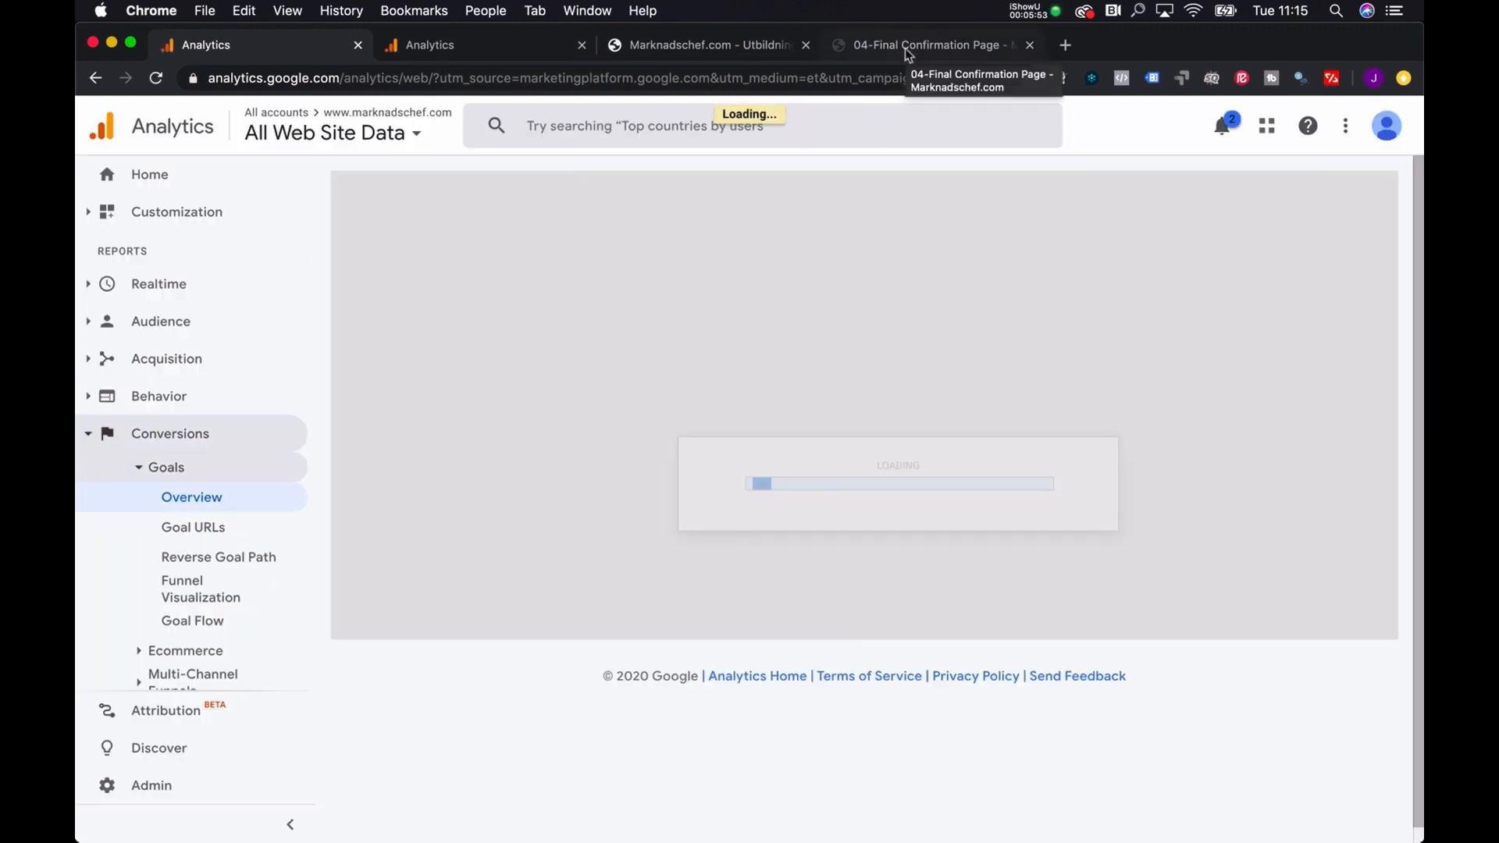
left_click(906, 48)
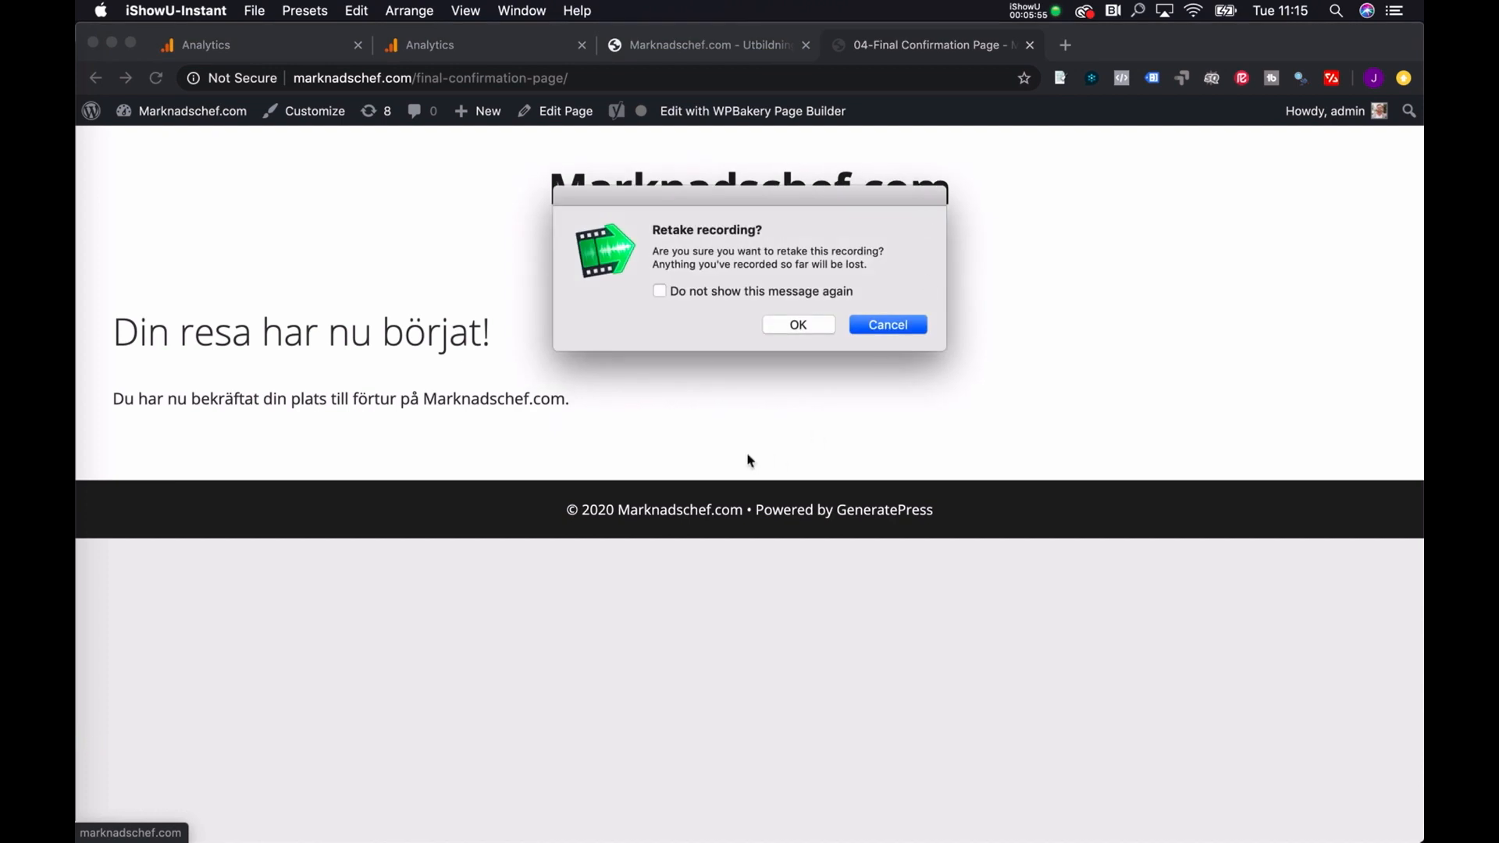
left_click(895, 325)
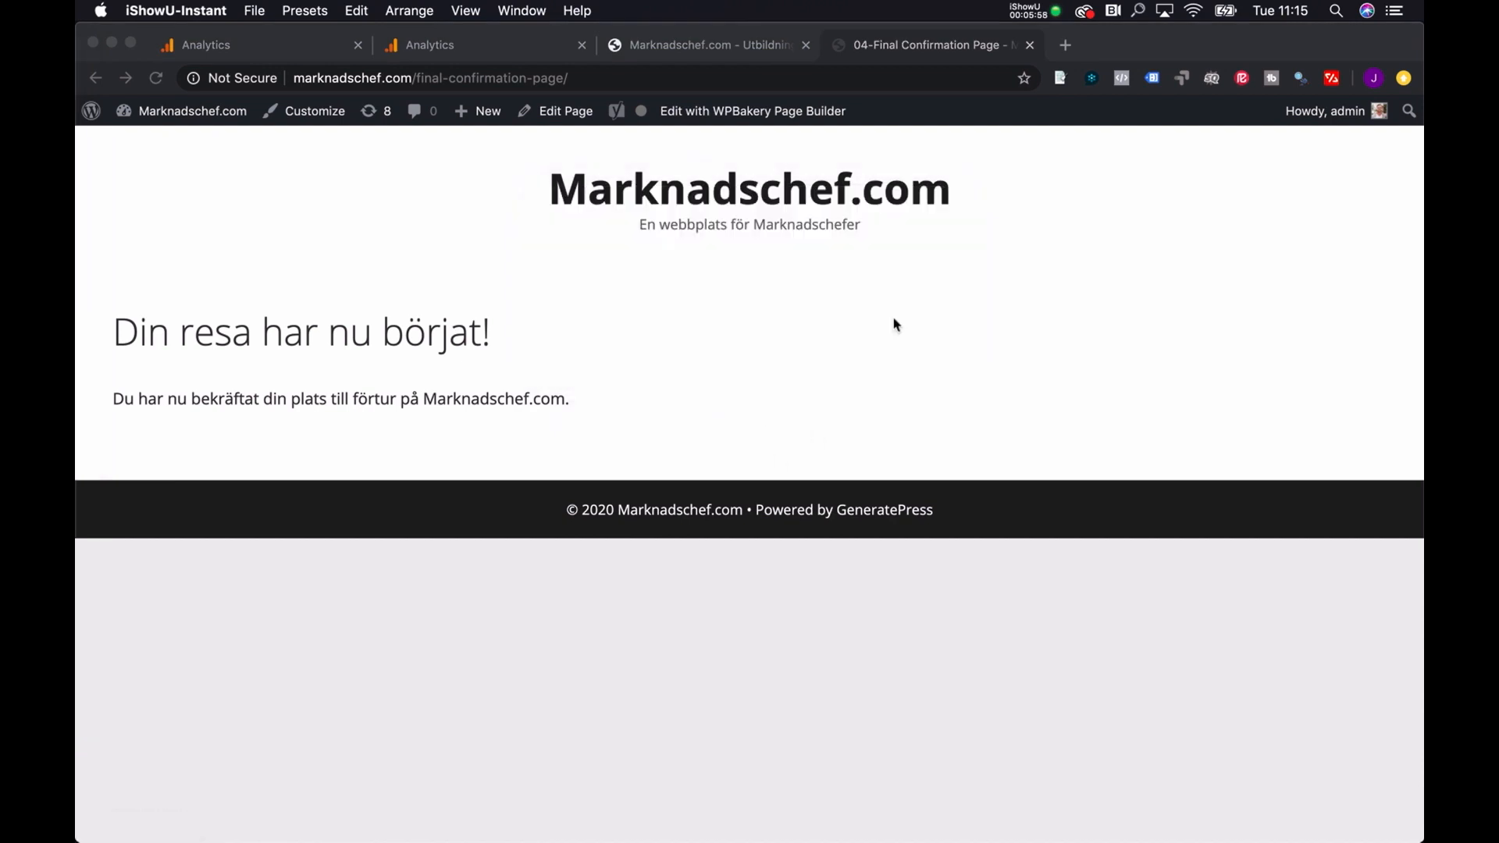
left_click(740, 375)
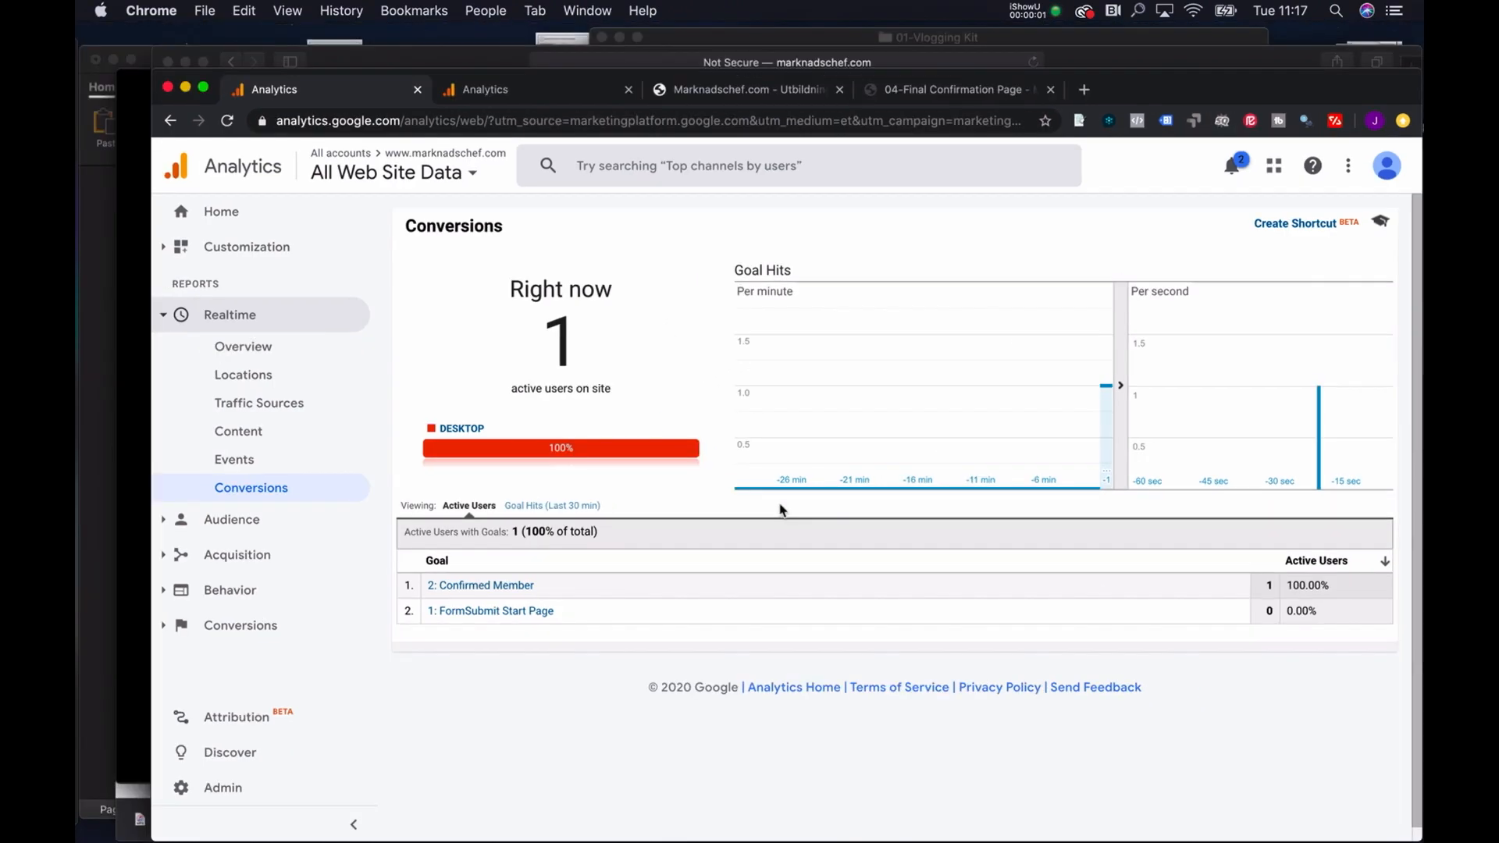
- Check the final confirmation page open in Safari and return to the Realtime Conversions report in Chrome
key("ctrl+Up")
left_click(1172, 414)
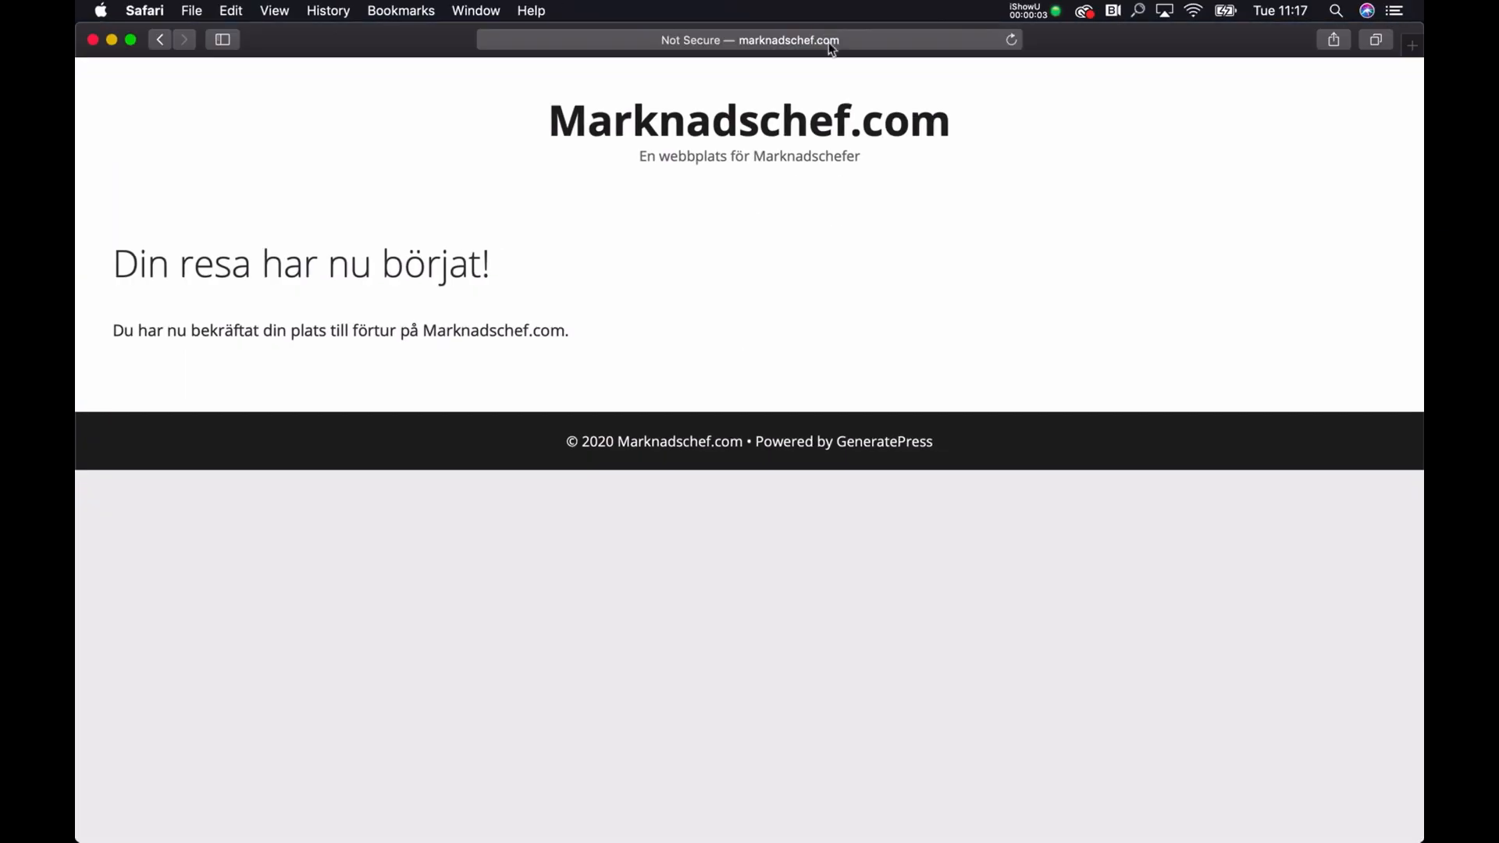
key("ctrl+Up")
left_click(765, 191)
key("ctrl+Up")
left_click(993, 452)
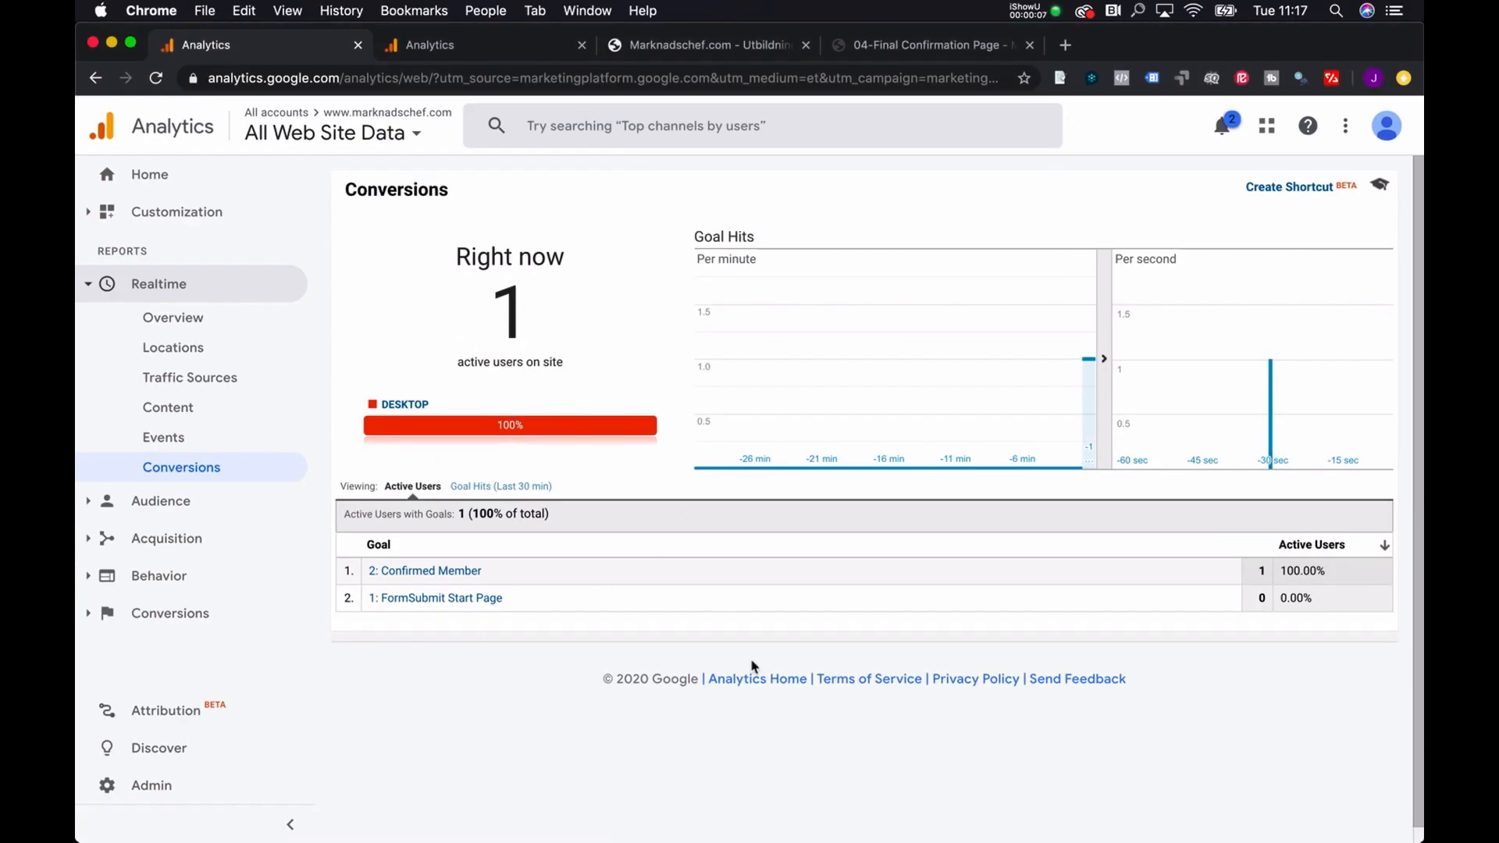